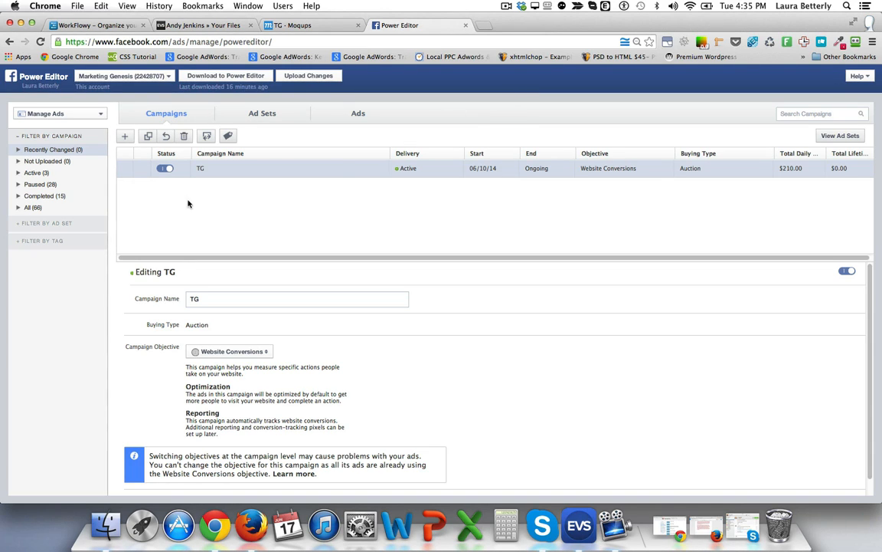
Create a campaign named "Test for Course" with the Auction buying type and the Website Conversions objective
click(123, 138)
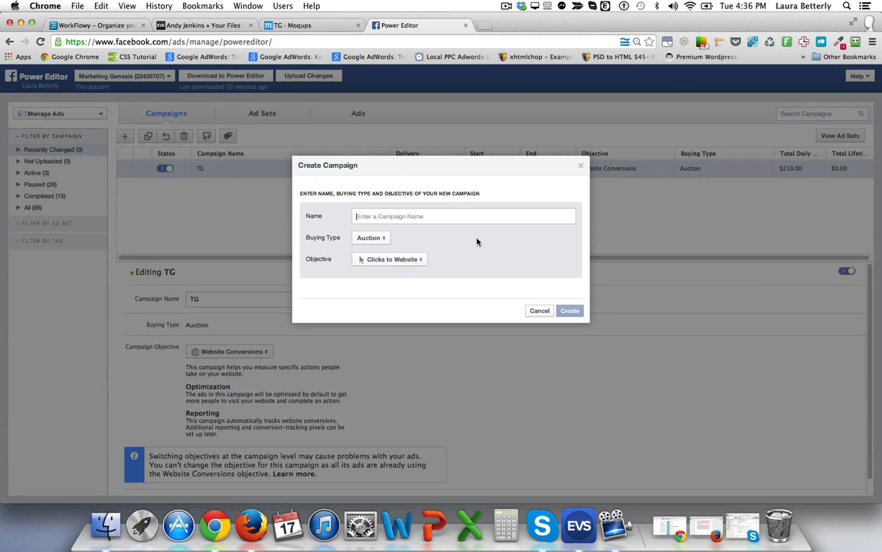
text(Test for Co)
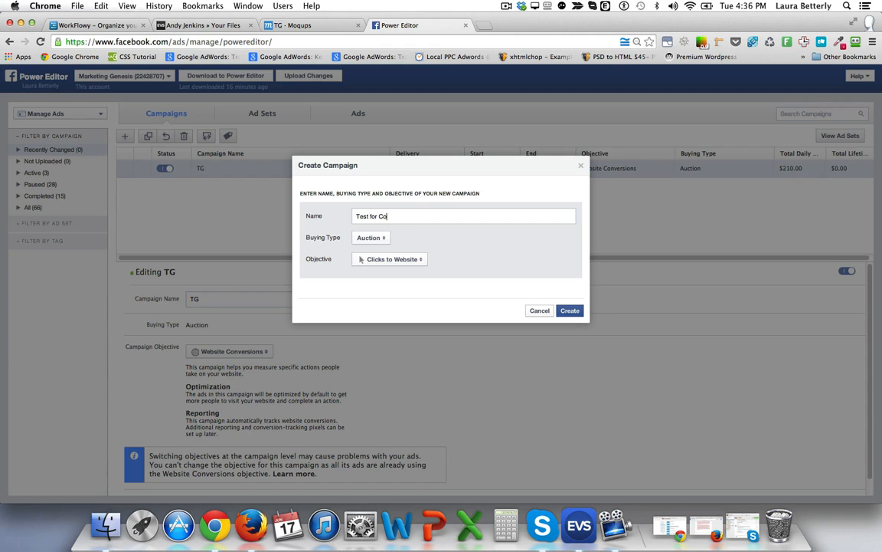
text(urse)
click(386, 244)
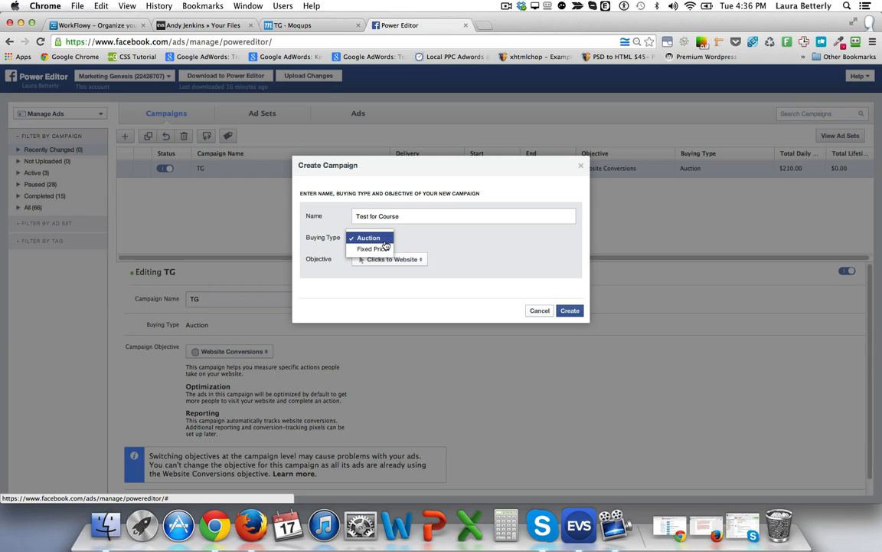
click(386, 242)
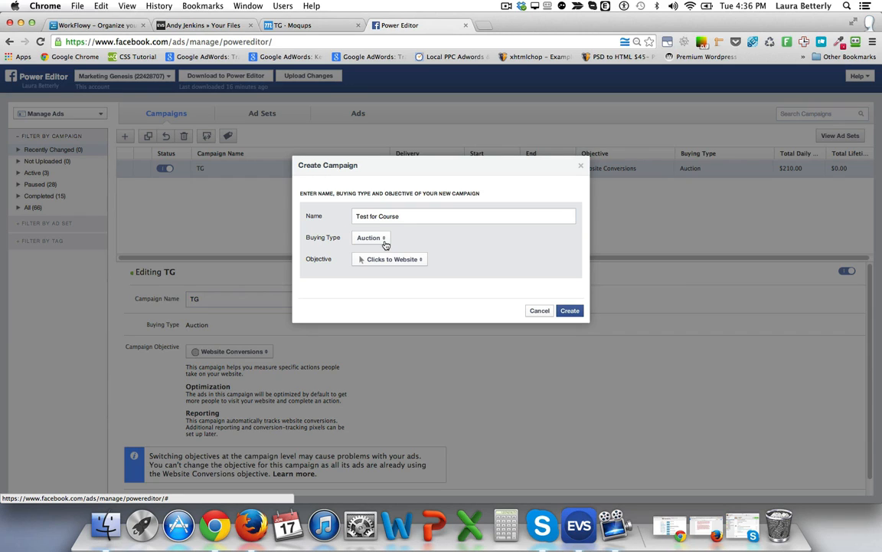
click(420, 261)
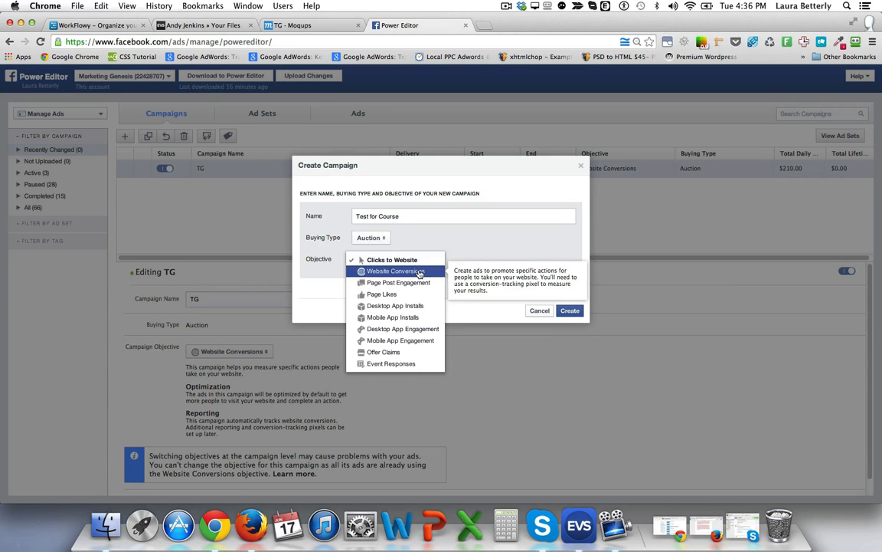
click(424, 271)
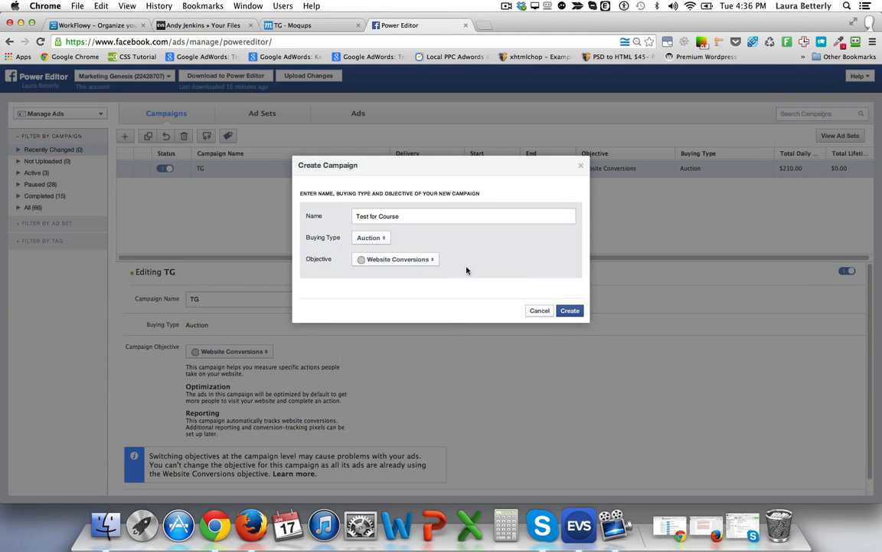
click(569, 310)
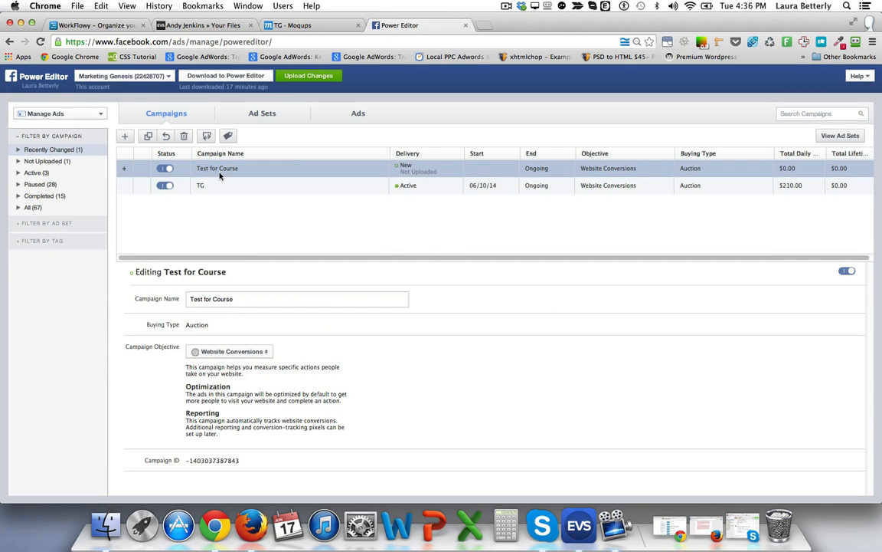
click(265, 352)
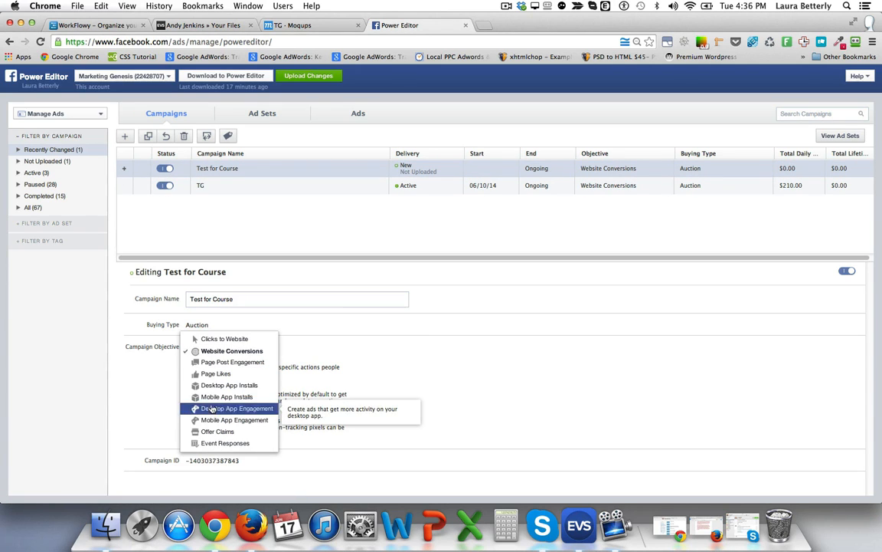
click(459, 352)
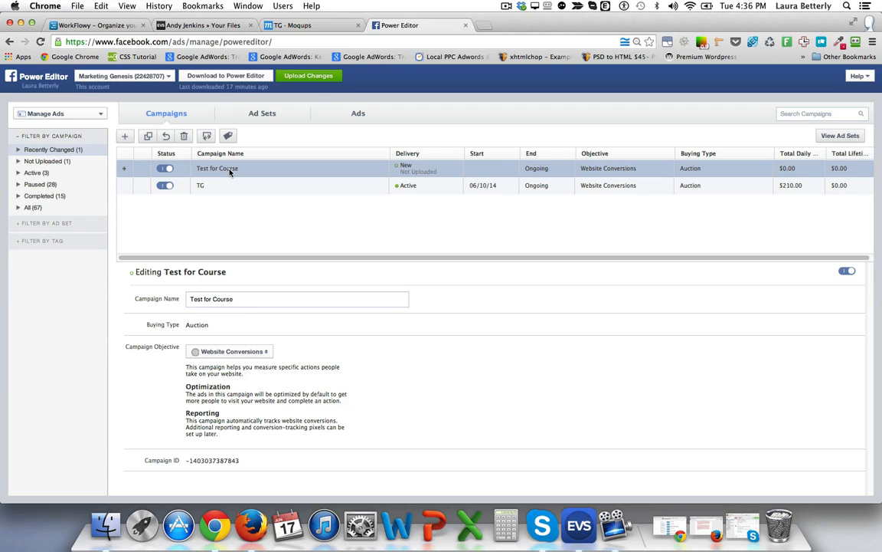
Create an ad set named "Desktop" in the existing Test for Course campaign
click(840, 135)
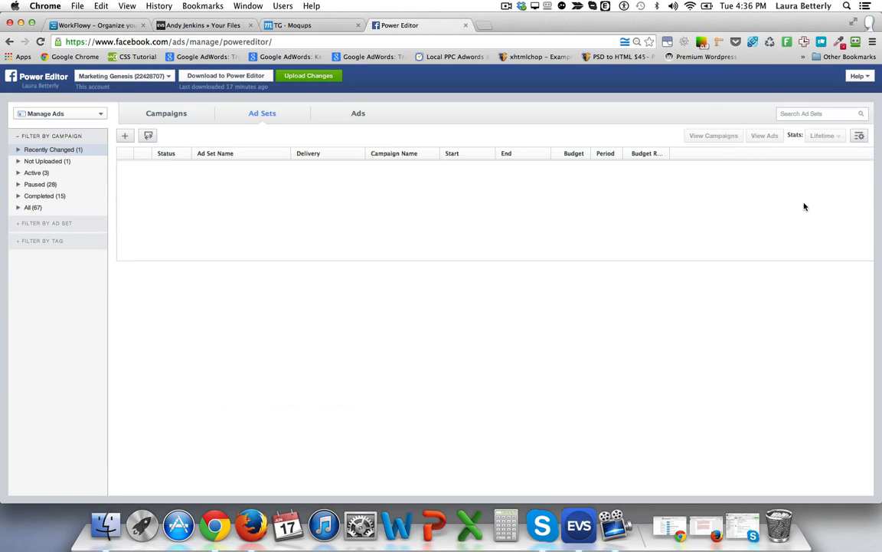
click(126, 137)
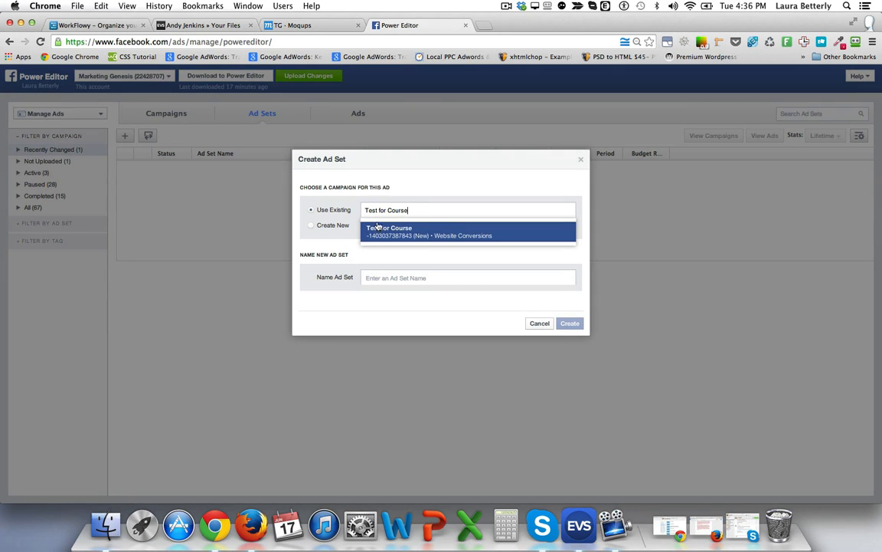
click(408, 231)
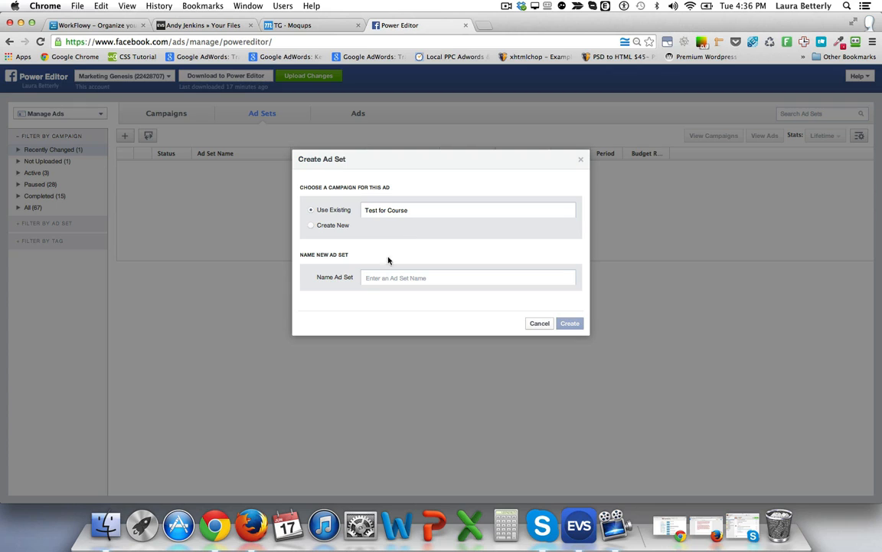
click(393, 277)
text(Des)
key(BackSpace)
key(BackSpace)
click(575, 324)
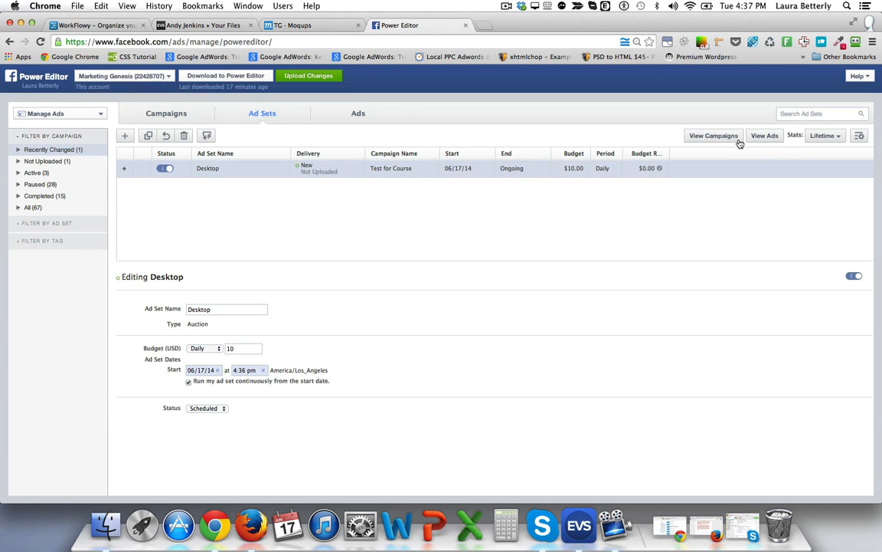
Create an ad named "Desktop Guru" in the existing Test for Course campaign and Desktop ad set
click(764, 136)
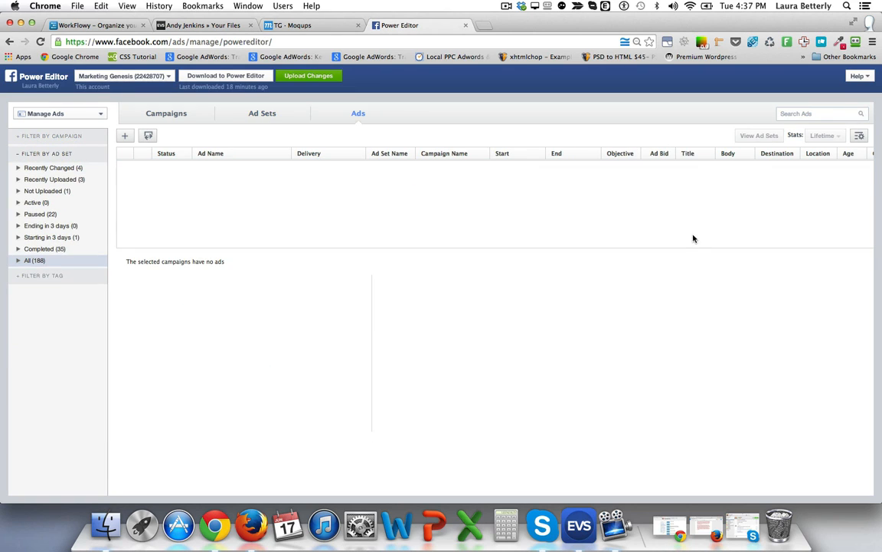
click(124, 136)
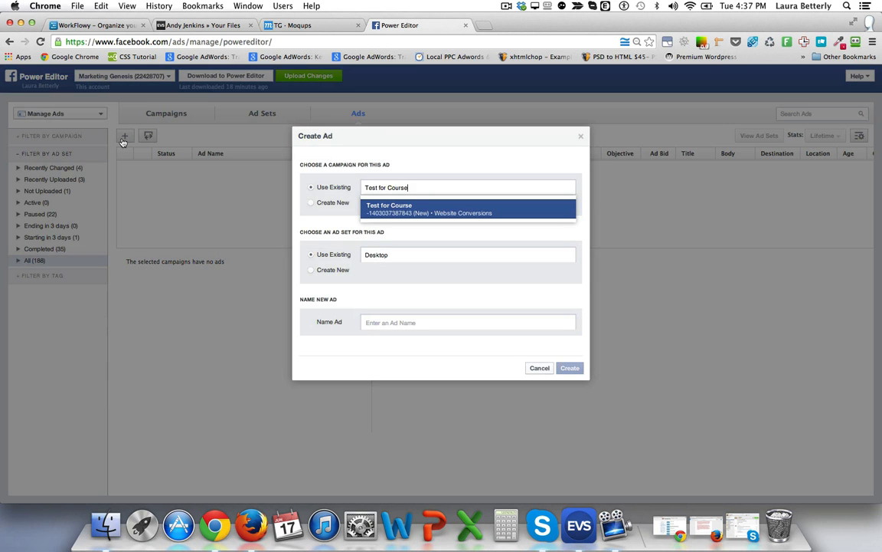
click(383, 213)
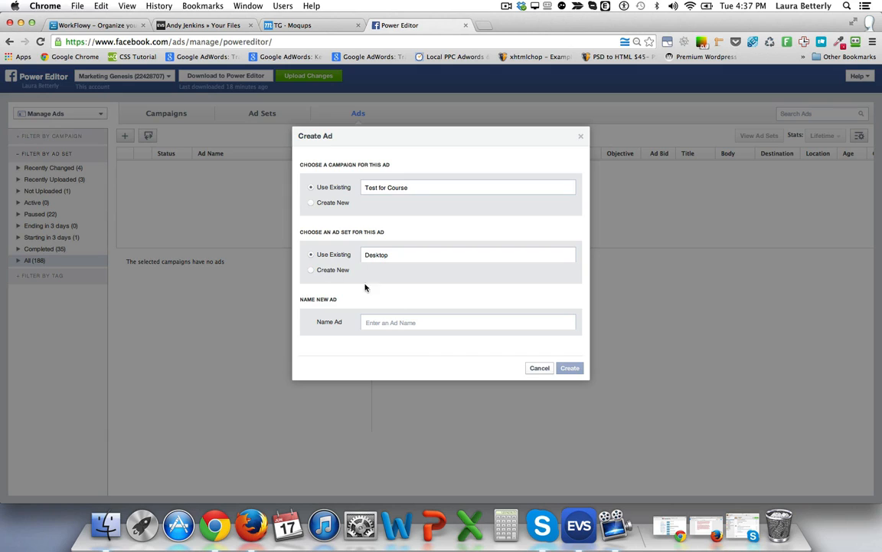
click(422, 325)
text(Desktop)
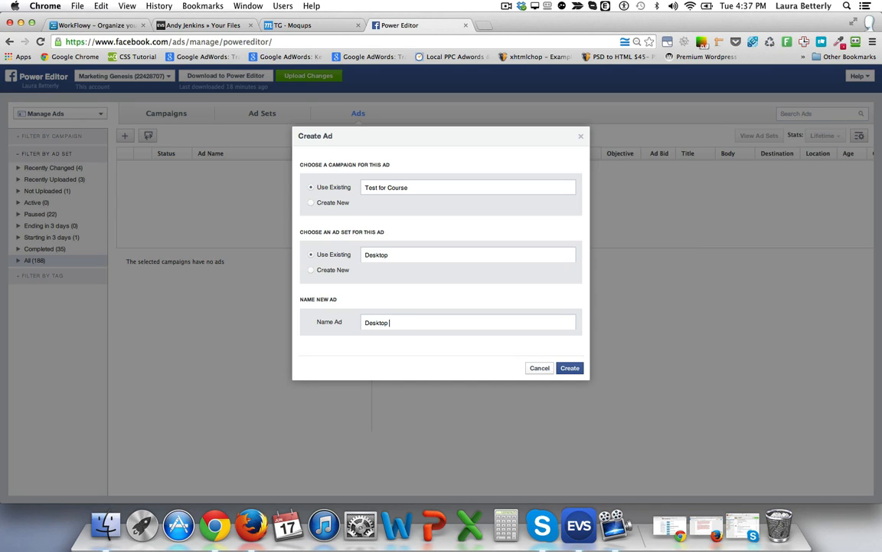
text( Guru)
click(570, 368)
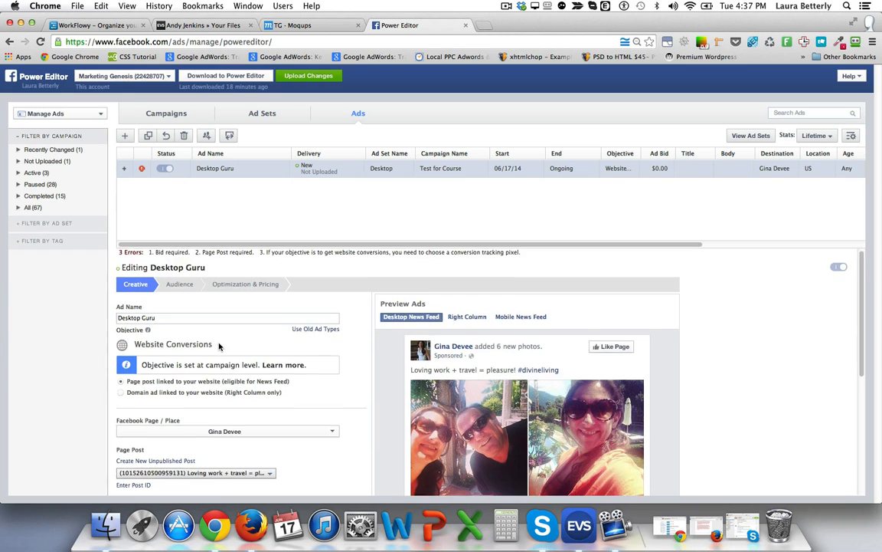
Set the Facebook page of the Desktop Guru ad to Marketing Genesis
scroll(229, 360, down, 2)
scroll(300, 384, down, 6)
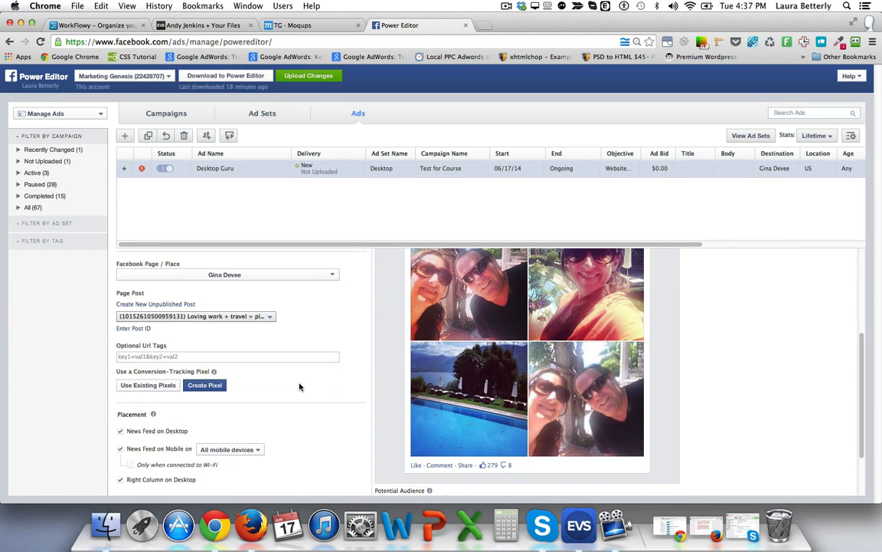
scroll(307, 339, up, 1)
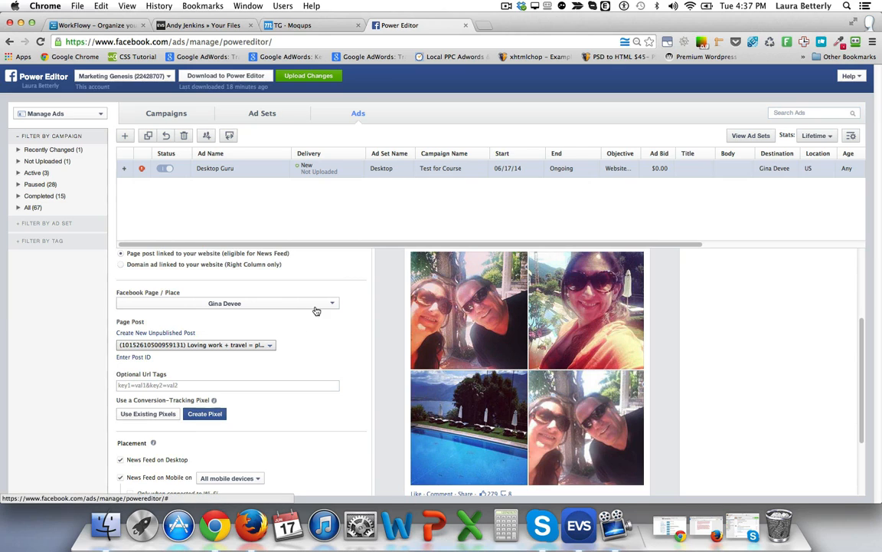
click(316, 309)
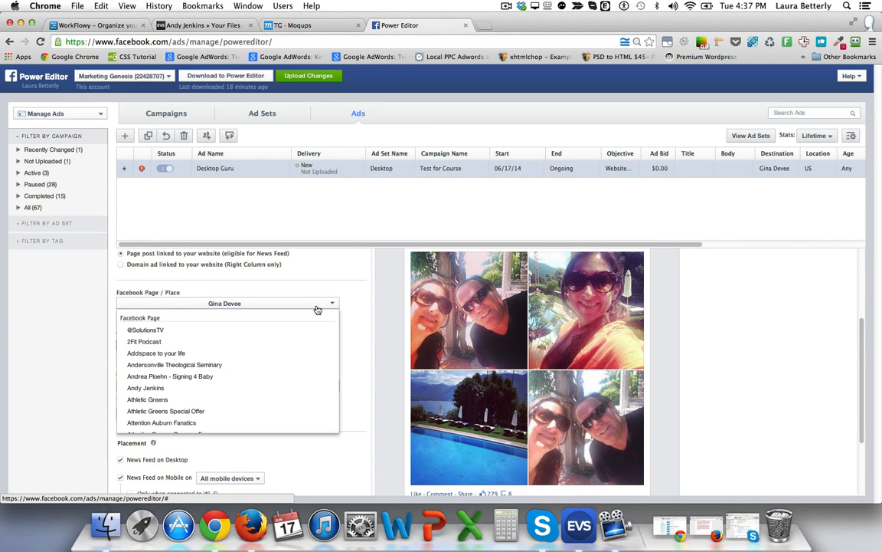
key(m)
key(Down)
key(Down)
key(Down)
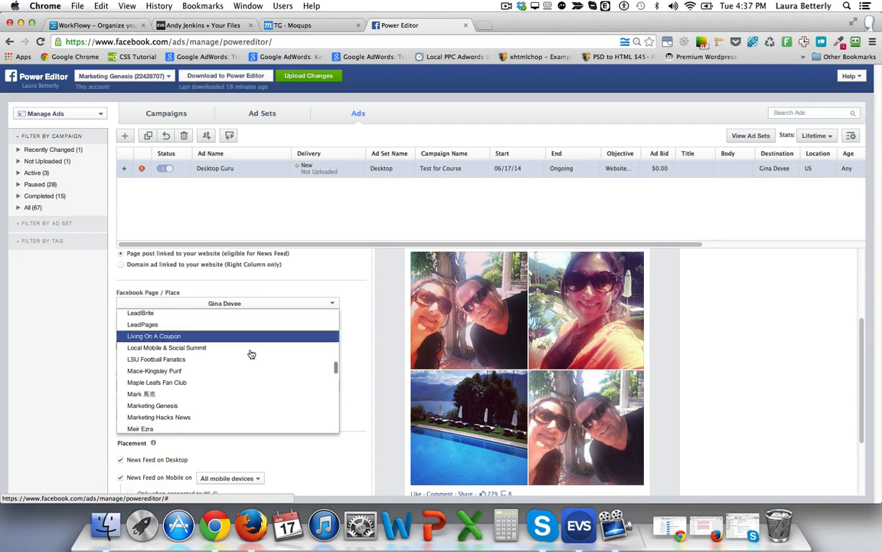
click(254, 412)
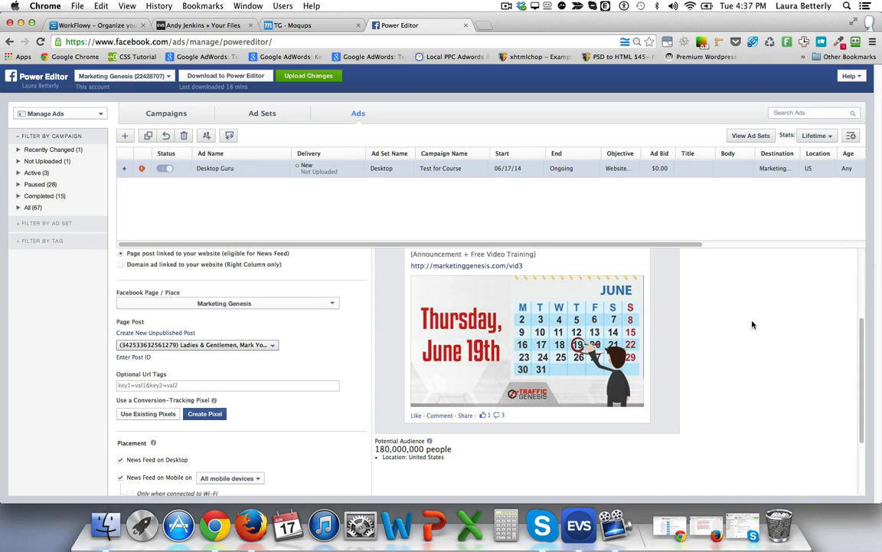
Review the ad's creative settings, including link type, page post, tracking pixel and placement, alongside its desktop news feed preview
scroll(713, 314, up, 5)
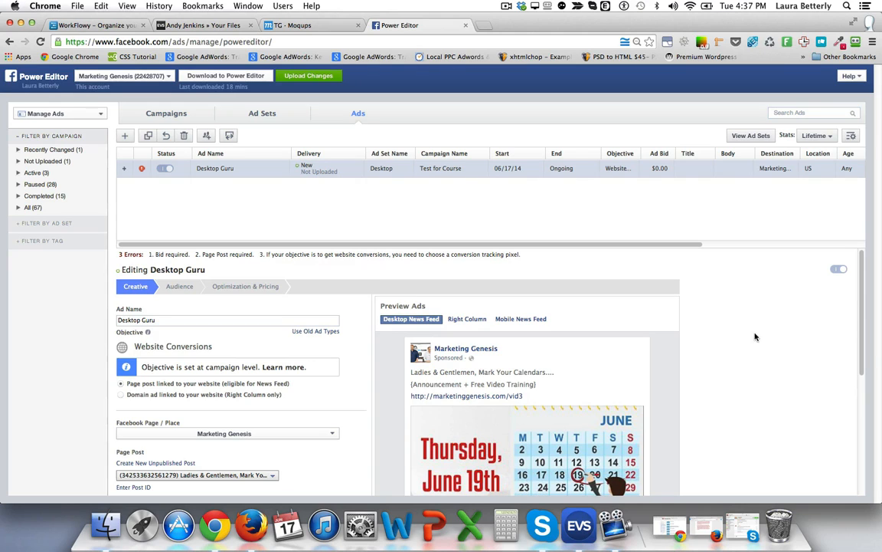
scroll(755, 337, down, 3)
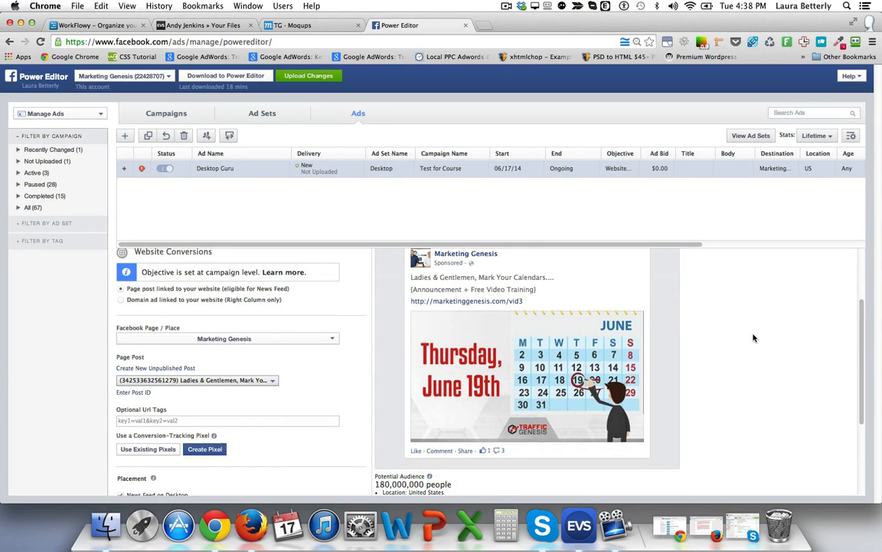
scroll(754, 337, up, 3)
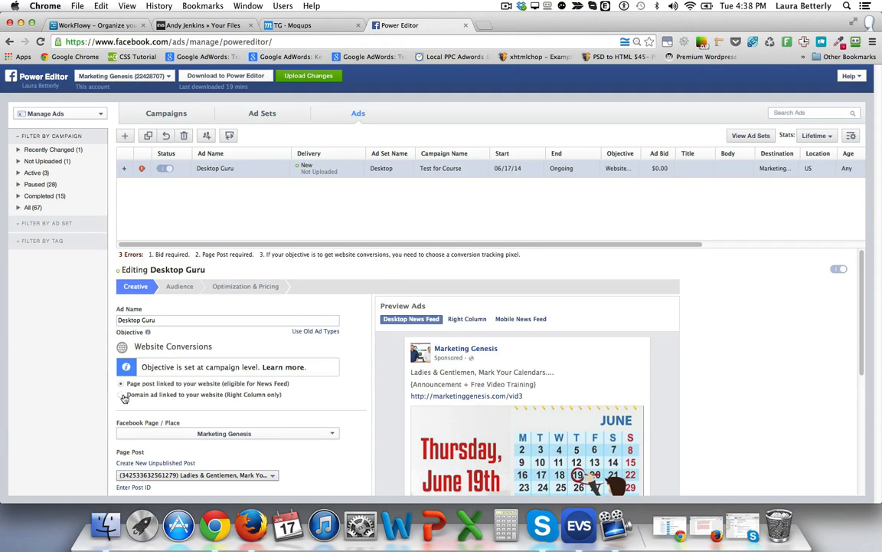
scroll(245, 398, down, 3)
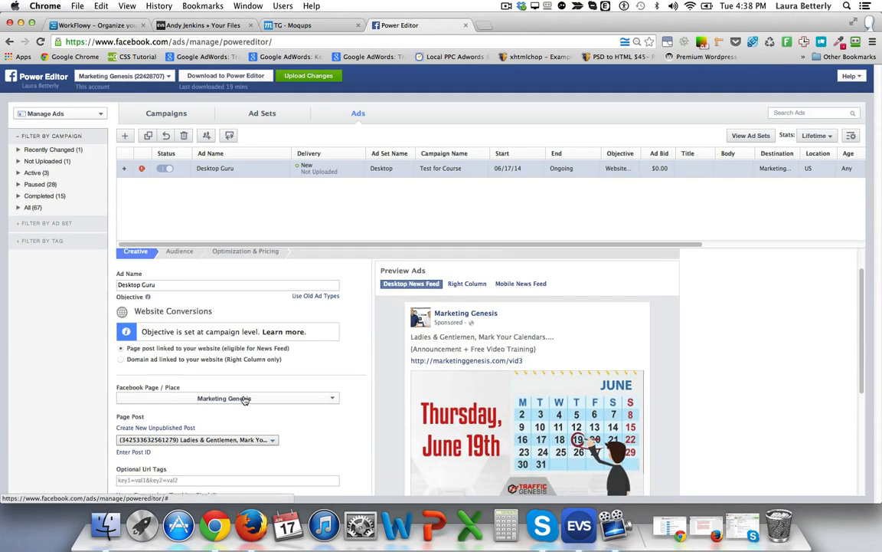
scroll(245, 391, down, 3)
scroll(321, 298, up, 5)
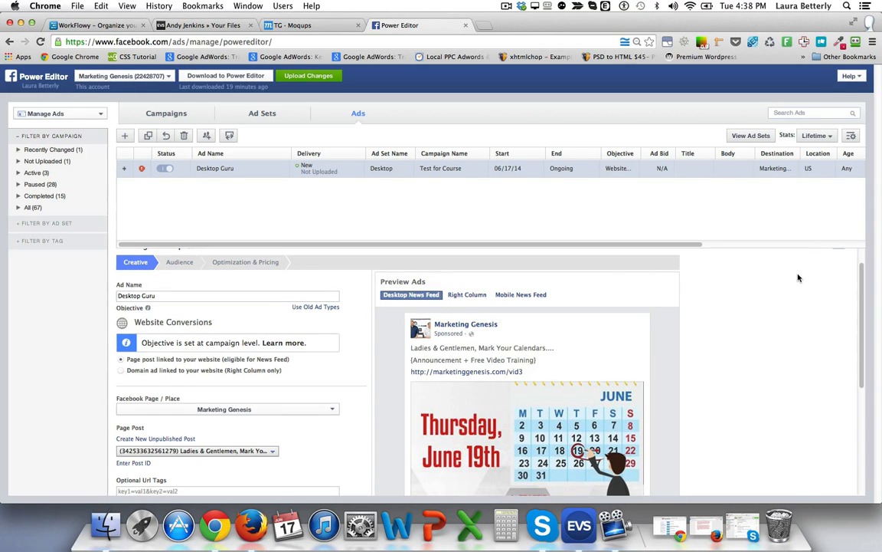
scroll(796, 276, down, 2)
scroll(794, 279, down, 2)
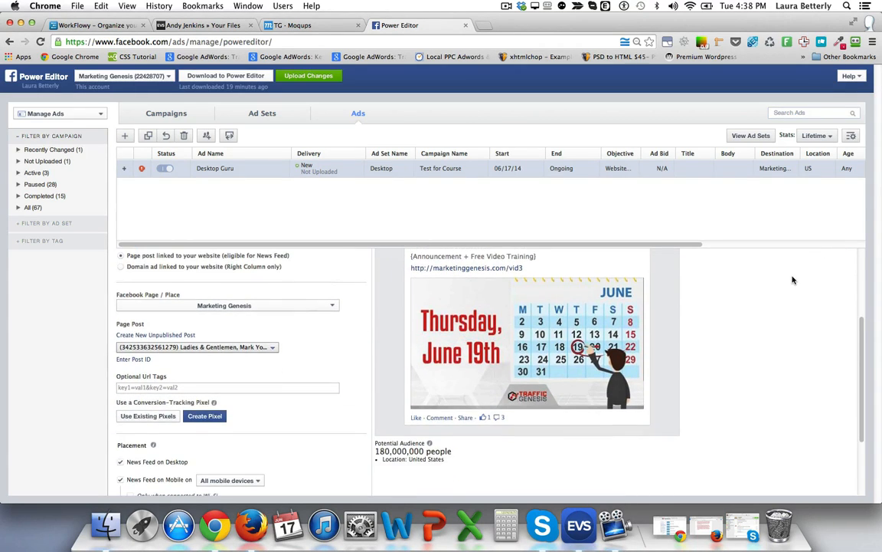
scroll(794, 279, up, 3)
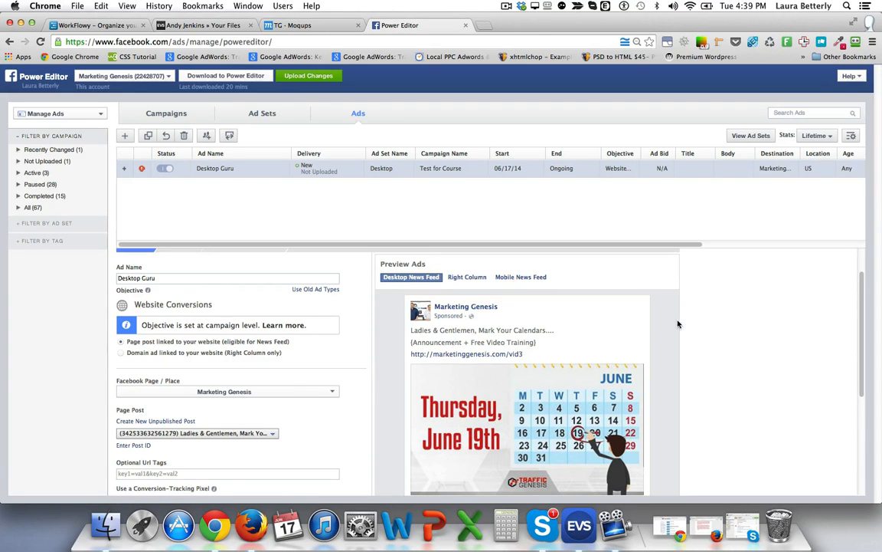
scroll(678, 324, down, 2)
scroll(713, 326, up, 3)
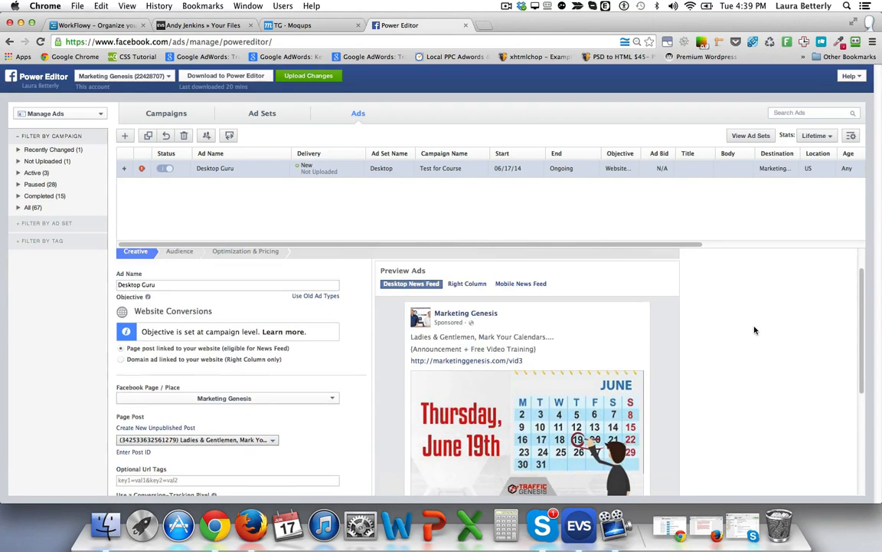
Preview the ad in the Right Column and Mobile News Feed formats, and enlarge the ad editing area
click(467, 284)
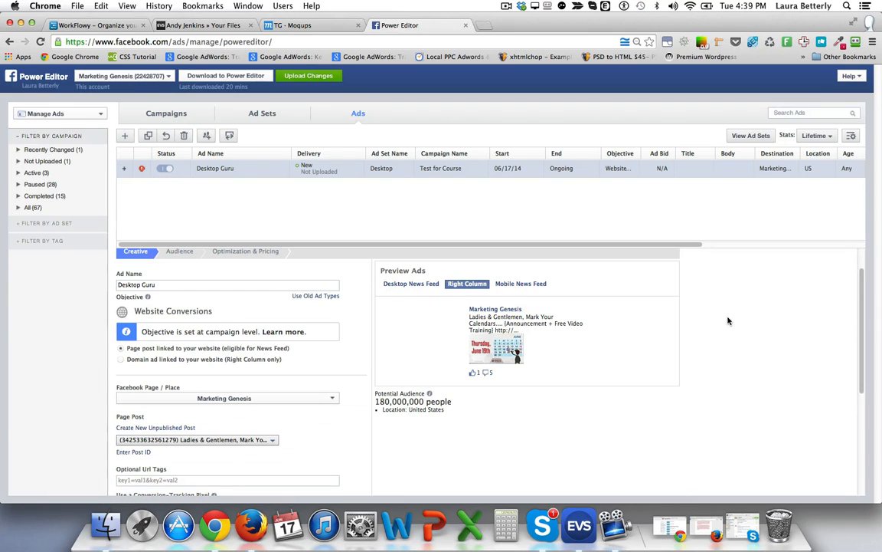
click(531, 284)
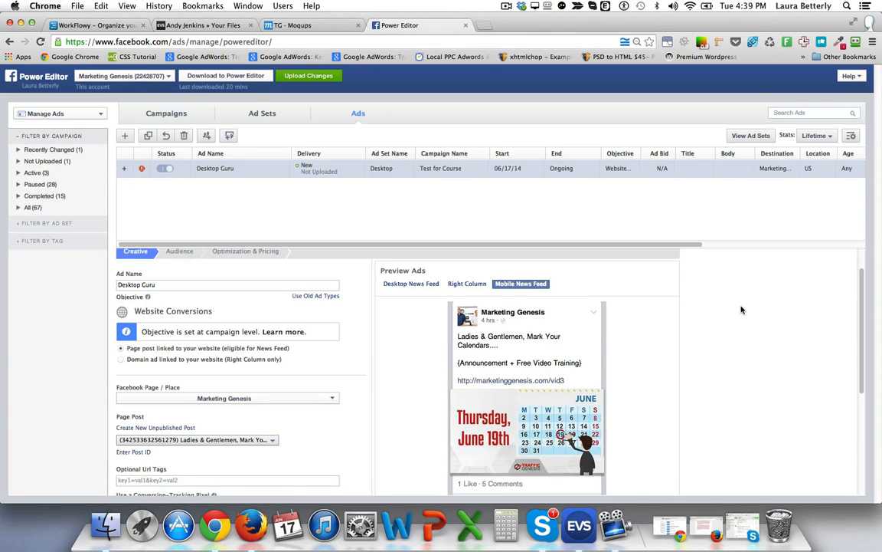
scroll(741, 309, down, 1)
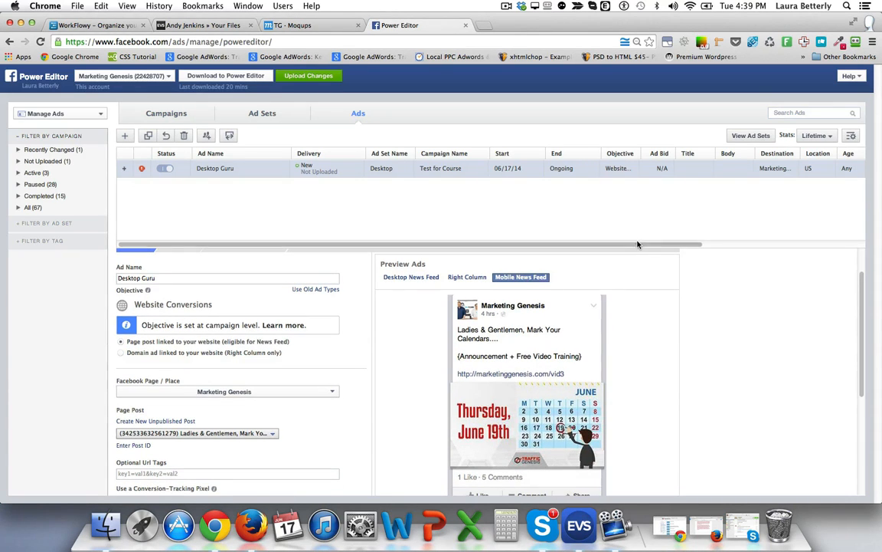
drag(634, 245, 634, 193)
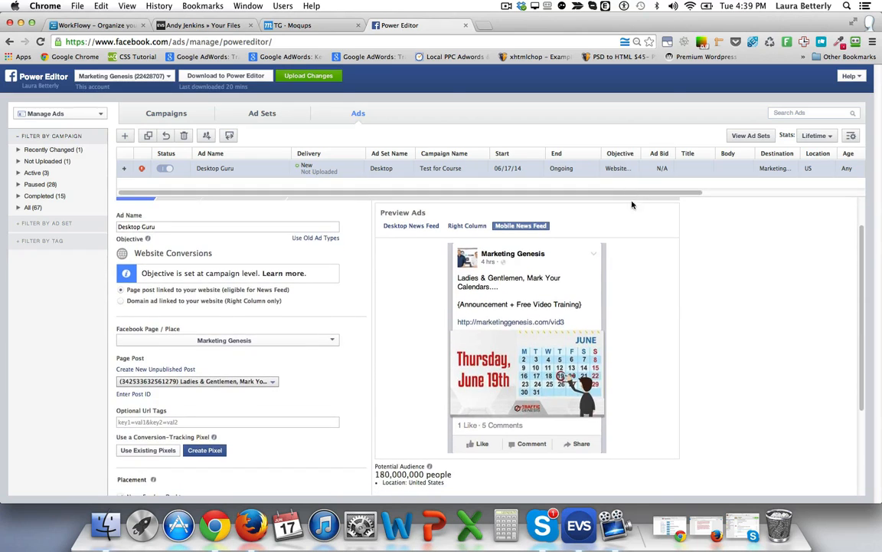
Switch the ad to a domain ad linked to the website and give it the library image of the man in sunglasses
scroll(354, 371, down, 2)
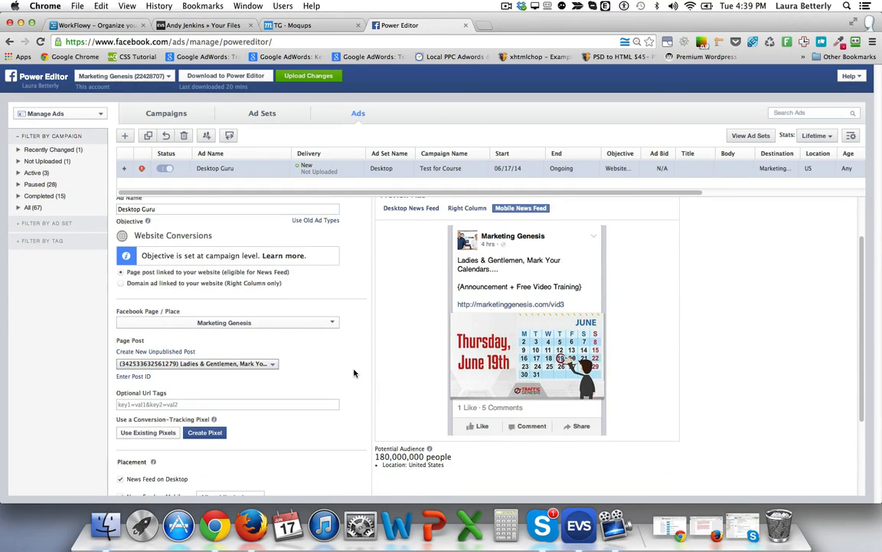
scroll(354, 373, down, 1)
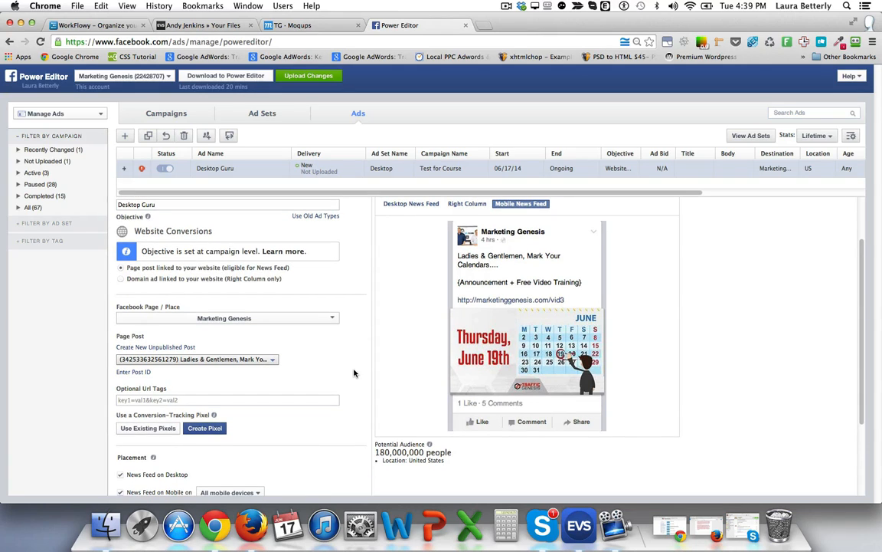
click(121, 279)
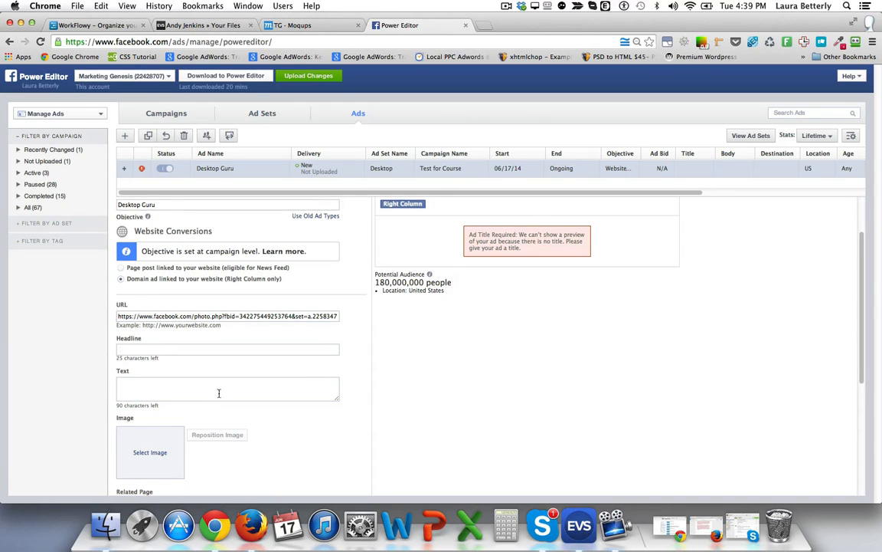
click(163, 452)
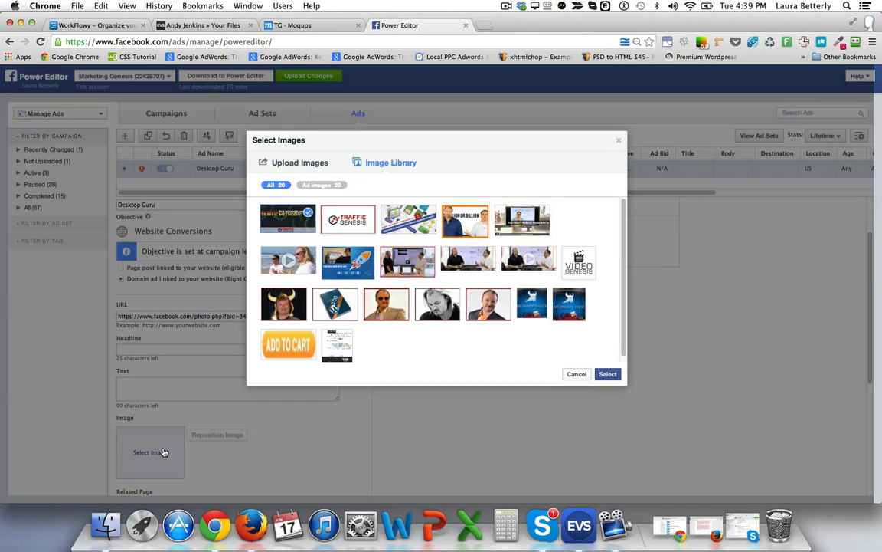
click(388, 304)
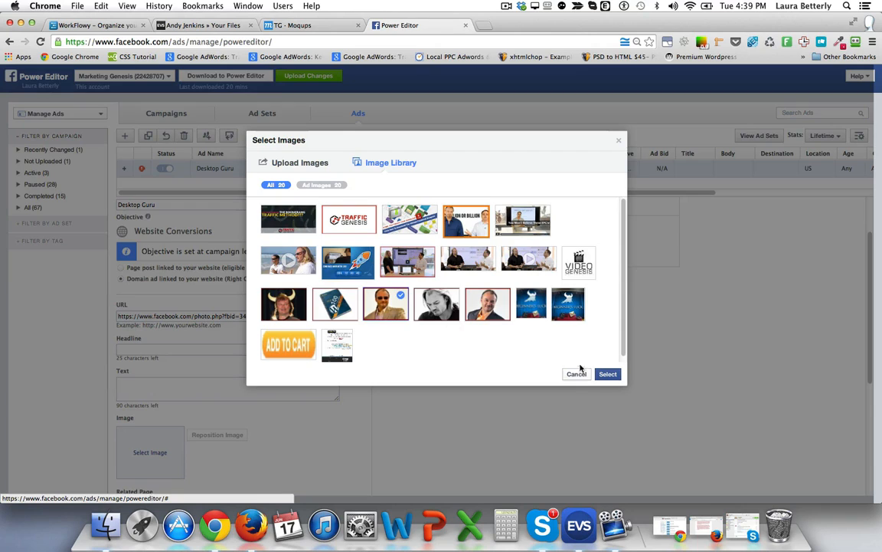
click(604, 374)
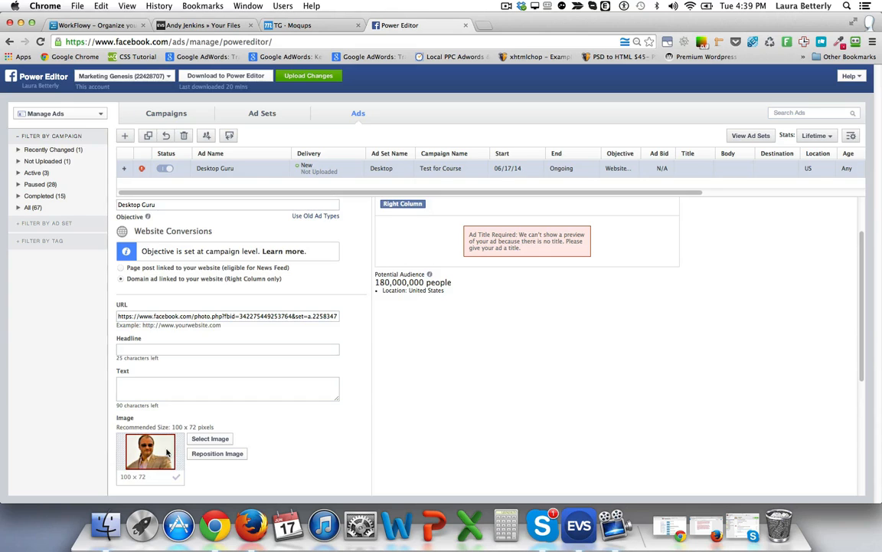
Try to reposition the domain ad's image for the right column and turn off Auto Fit Image
click(204, 457)
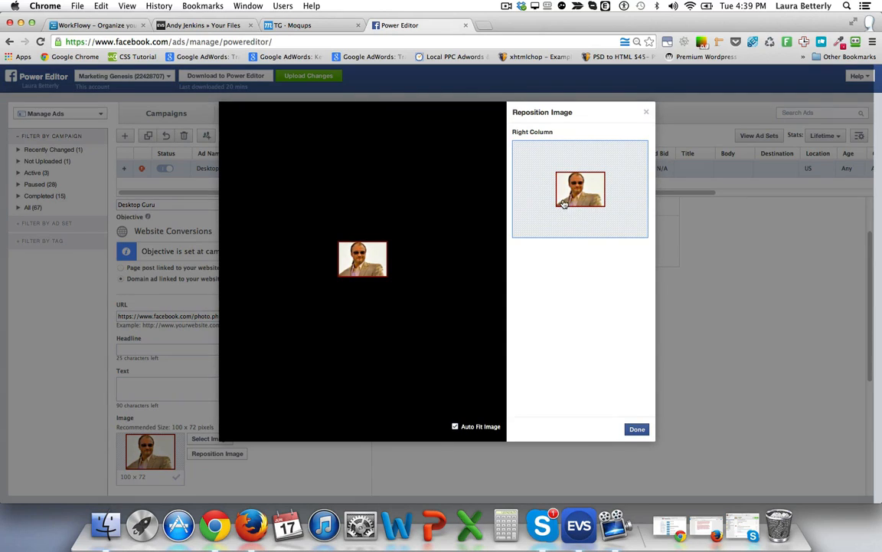
drag(560, 205, 527, 235)
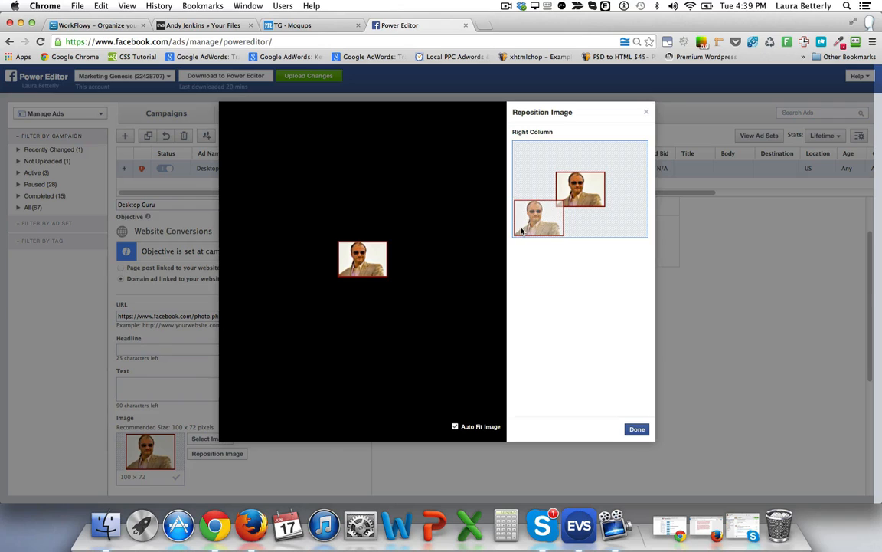
drag(521, 230, 524, 231)
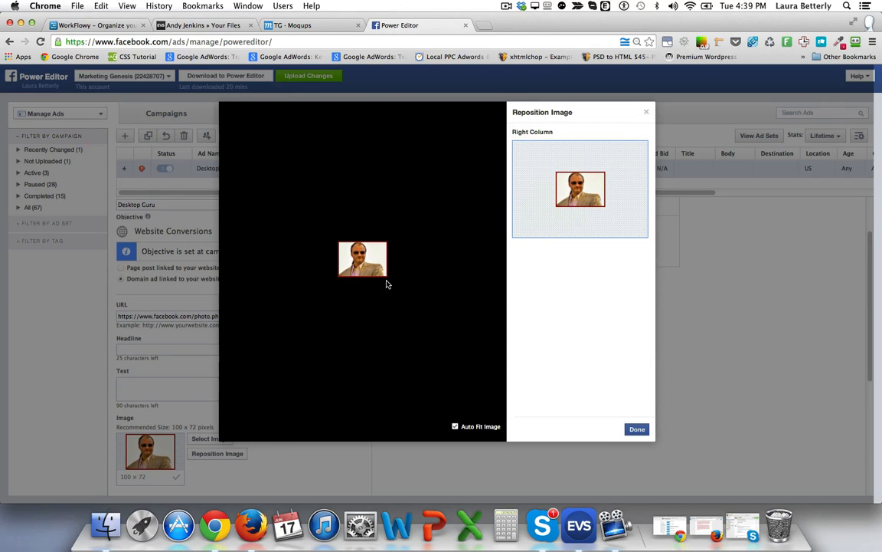
click(456, 426)
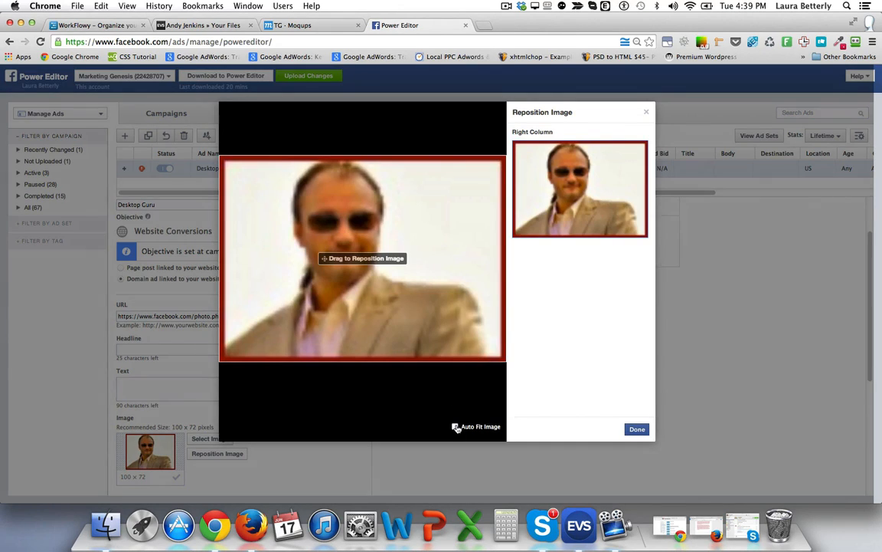
click(632, 429)
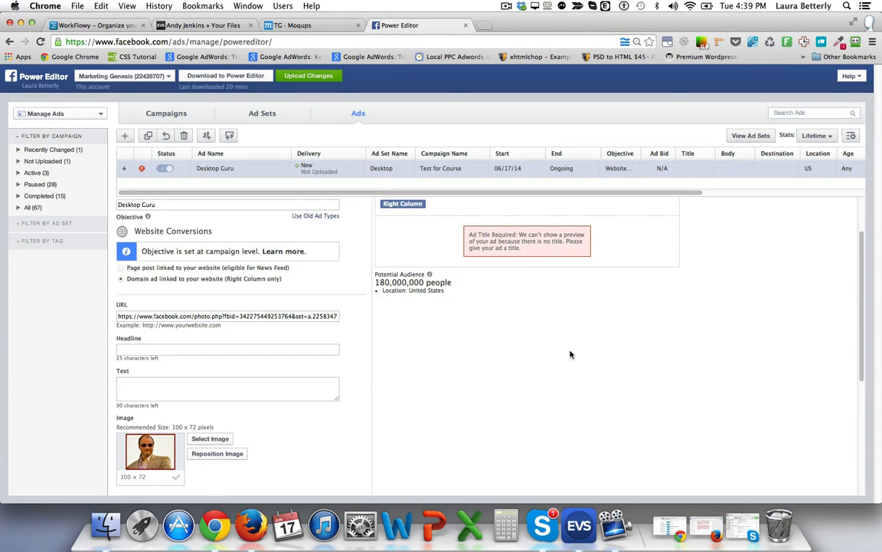
Change the ad back to a page post linked to the website, with Marketing Genesis as its Facebook page
scroll(570, 354, up, 2)
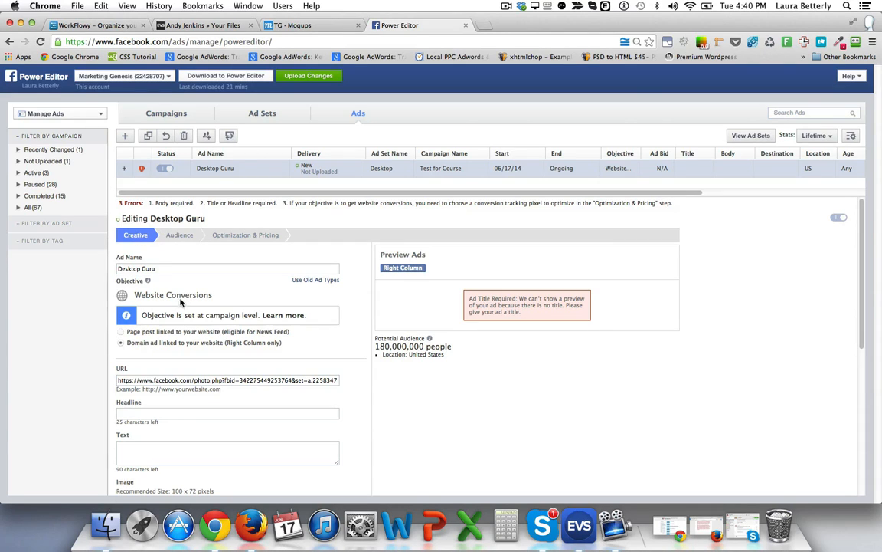
click(122, 333)
click(208, 382)
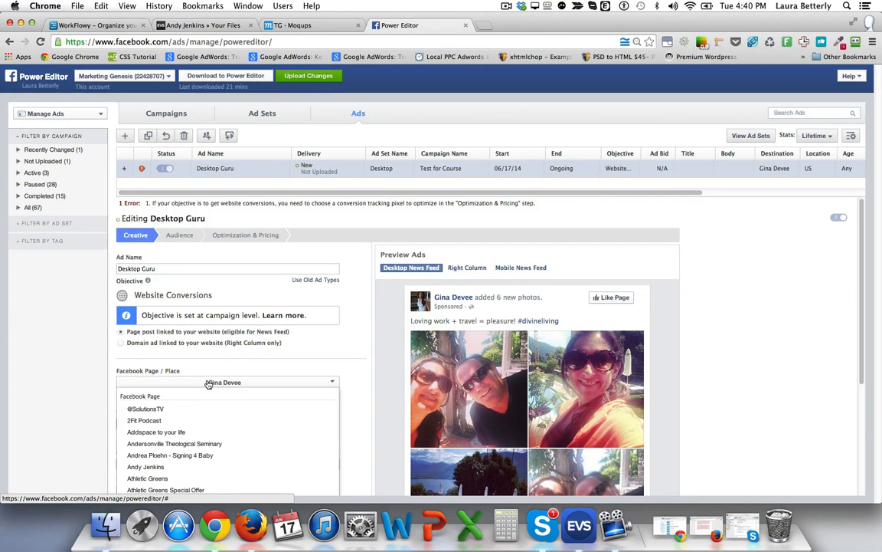
key(m)
key(Down)
key(Down)
key(Down)
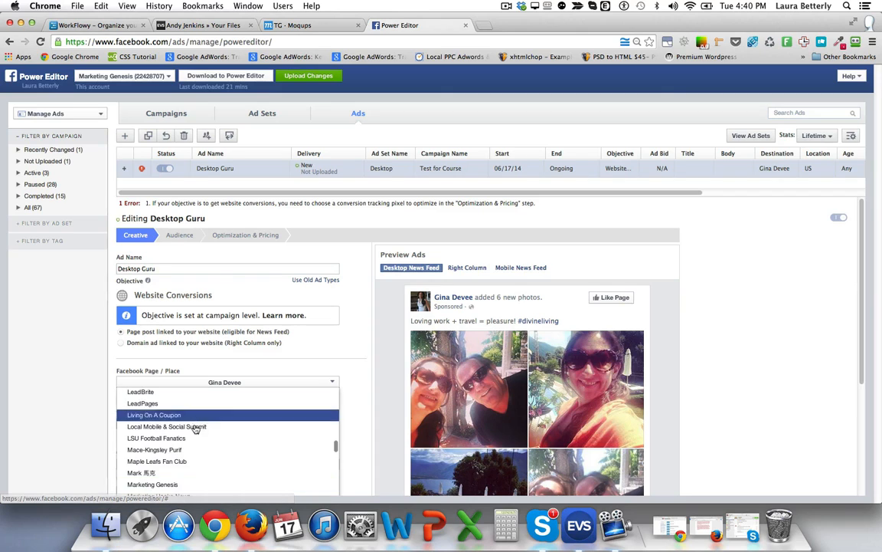
click(186, 484)
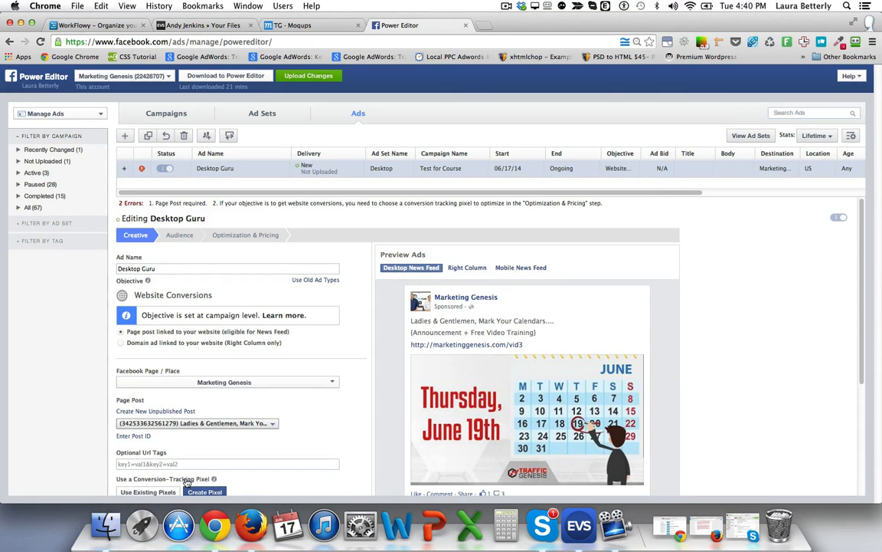
Try the existing page post "Just Dropped Video #3!" as the ad's creative
scroll(704, 311, down, 3)
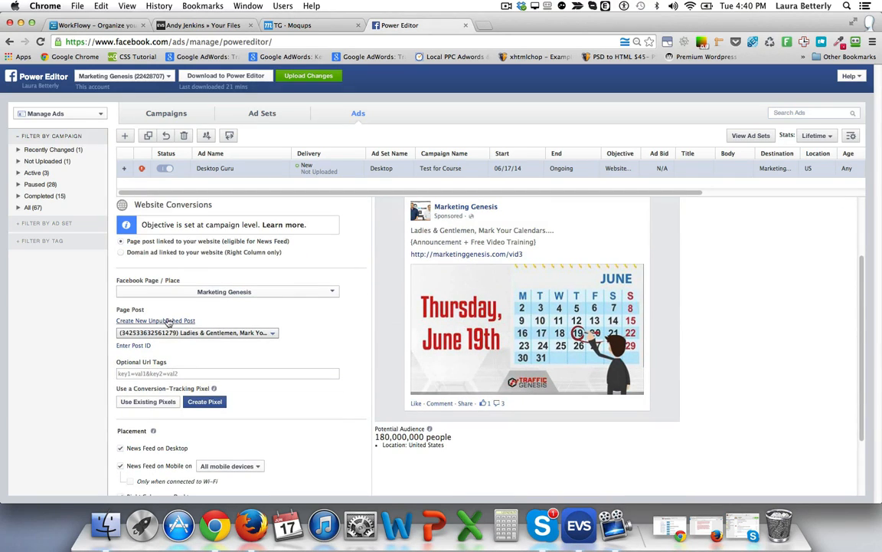
click(271, 333)
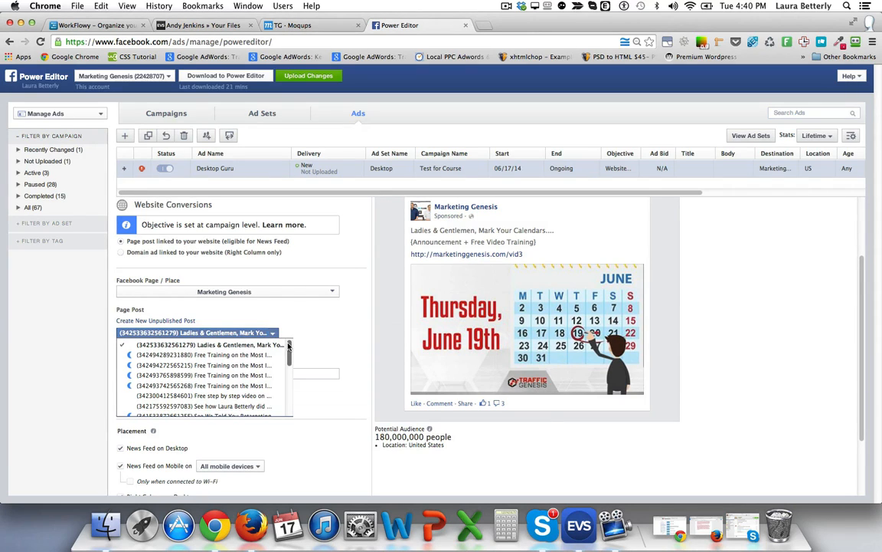
scroll(289, 352, down, 2)
drag(289, 353, 284, 382)
click(258, 373)
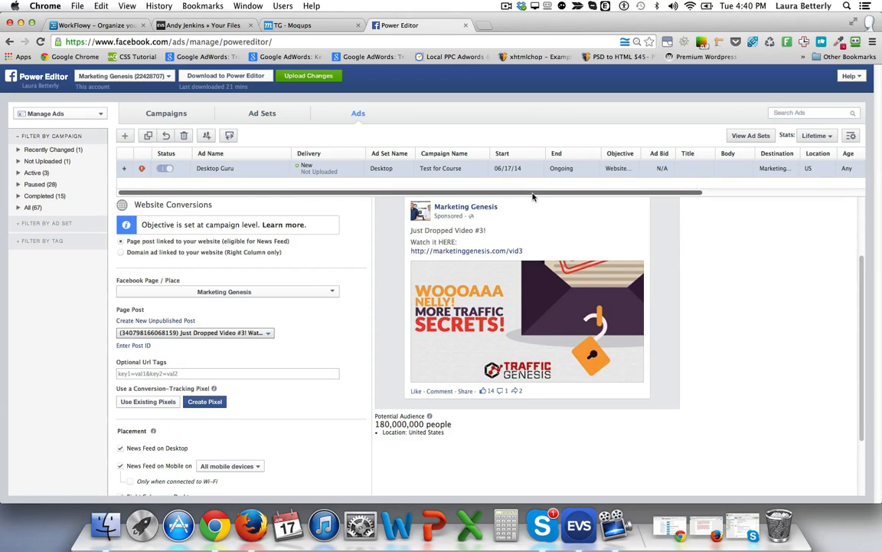
click(266, 333)
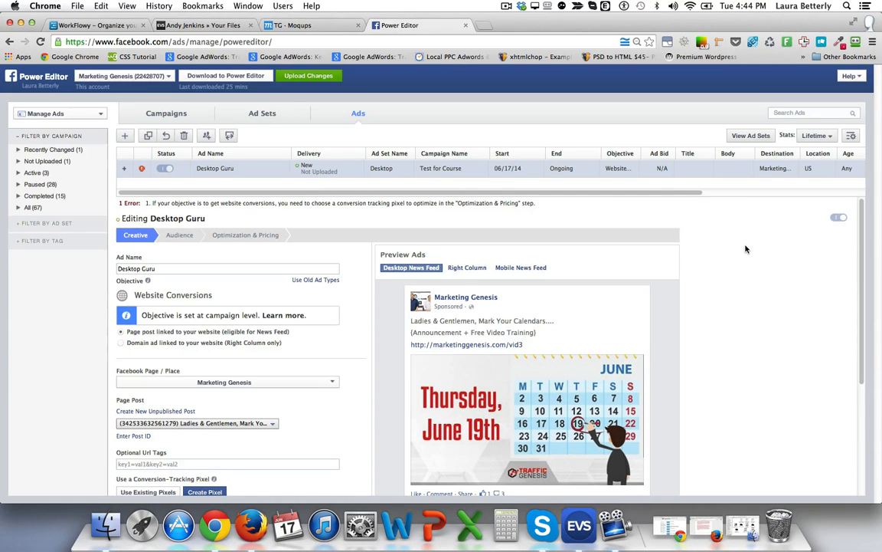
scroll(746, 249, down, 3)
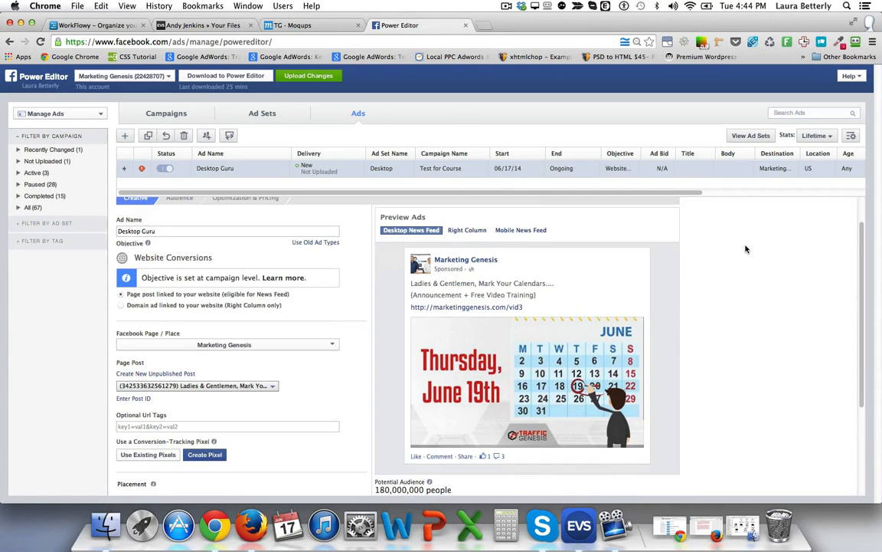
scroll(746, 249, down, 3)
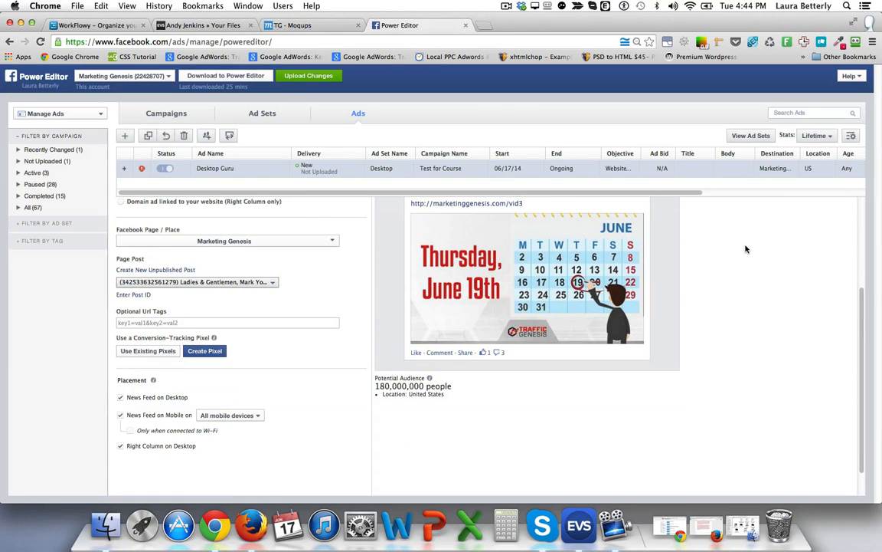
scroll(746, 249, up, 5)
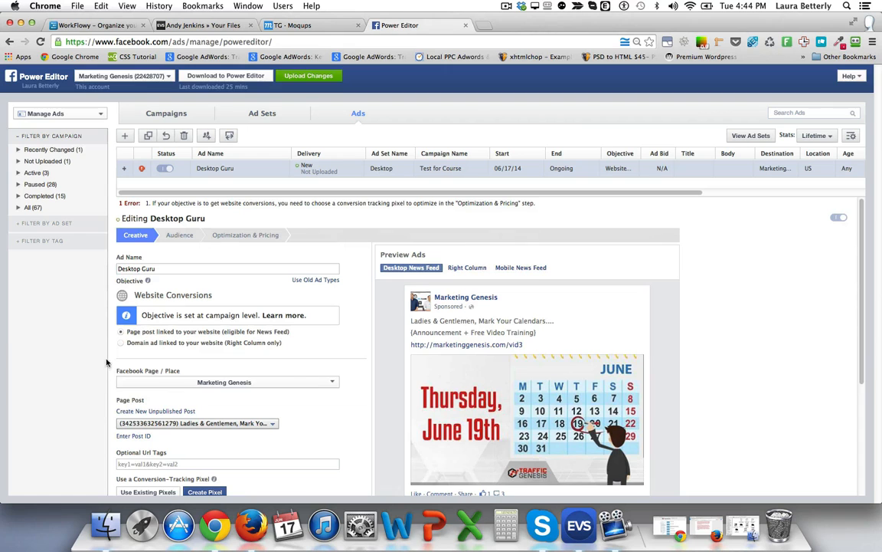
click(162, 412)
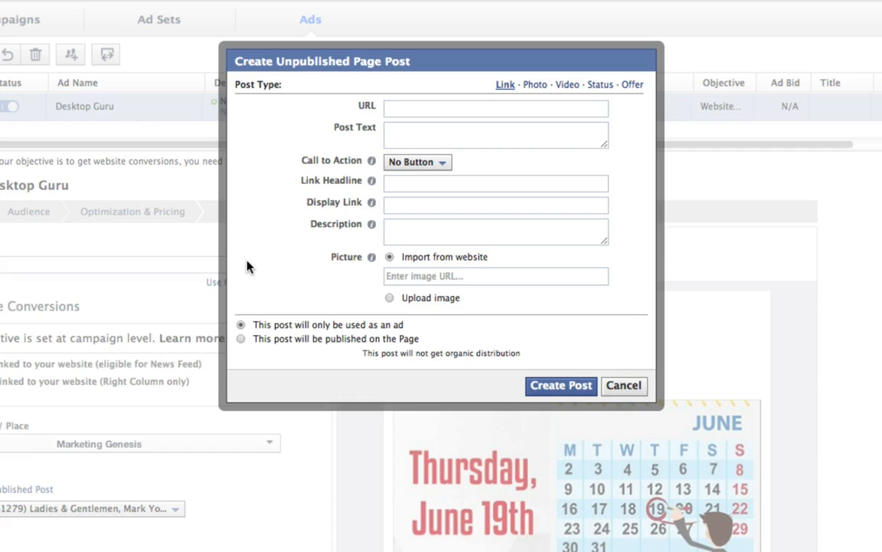
click(451, 109)
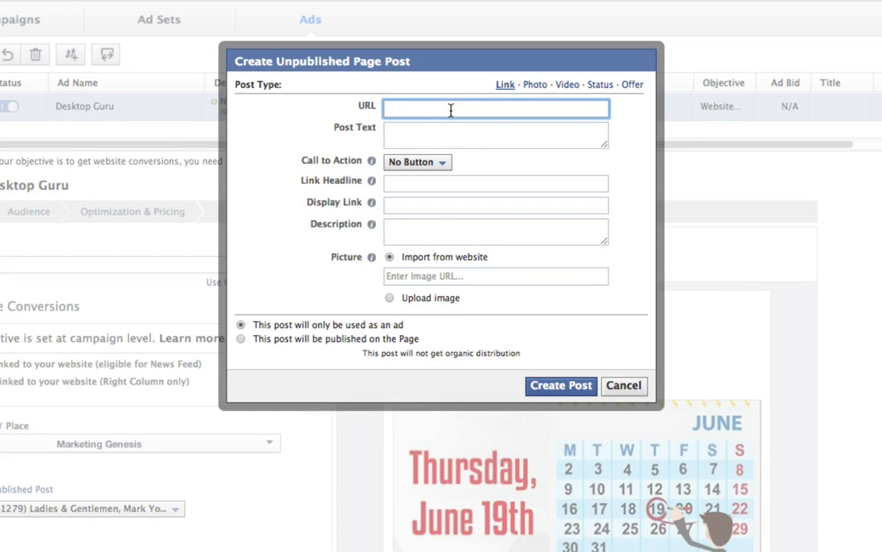
text(http://trafficgenesis.com)
key(Tab)
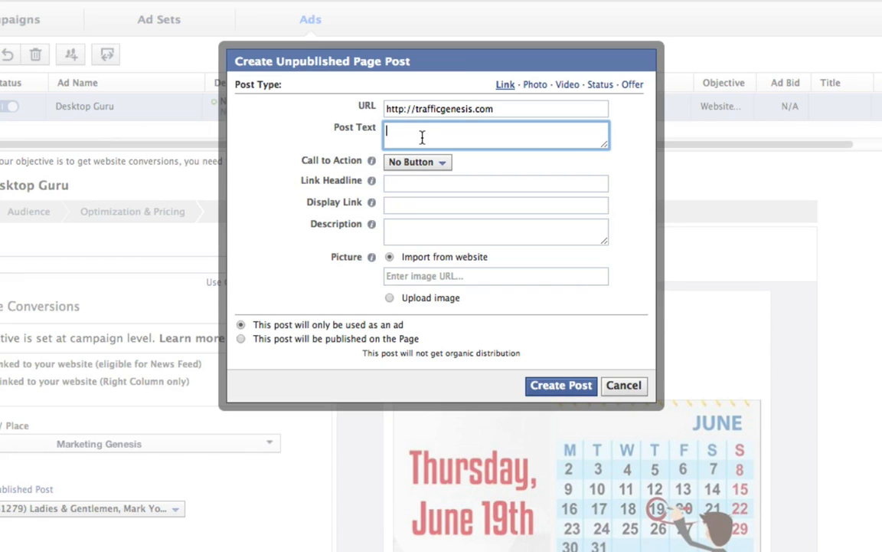
Look through the Photo, Video, Status and Offer post types and return to the Link type
click(537, 85)
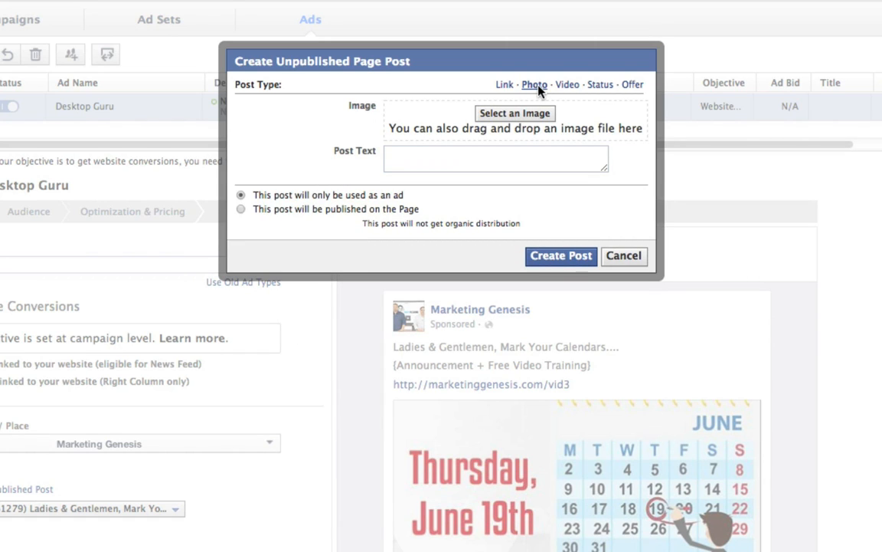
click(572, 87)
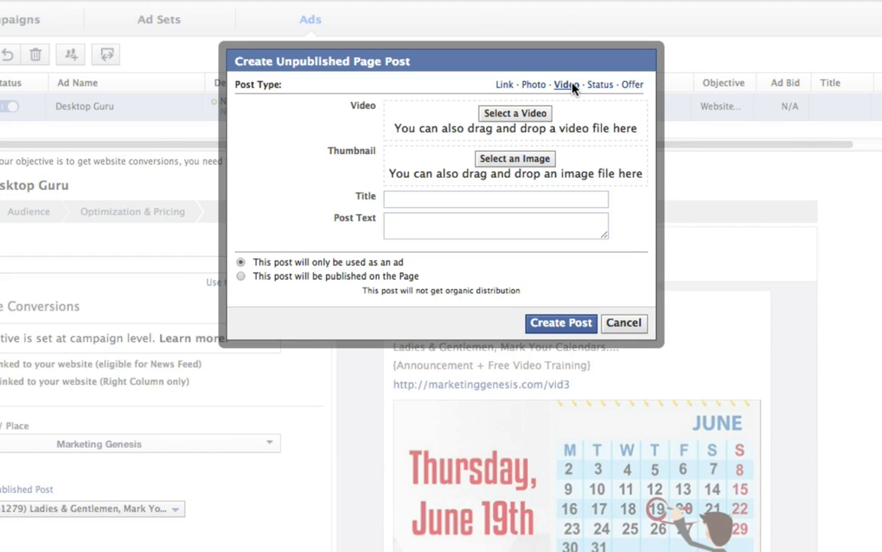
click(600, 85)
click(628, 87)
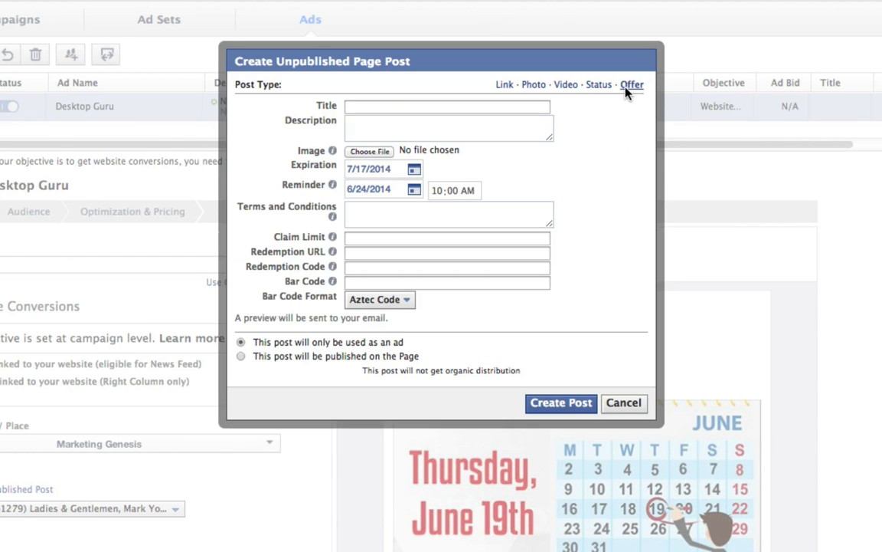
click(504, 87)
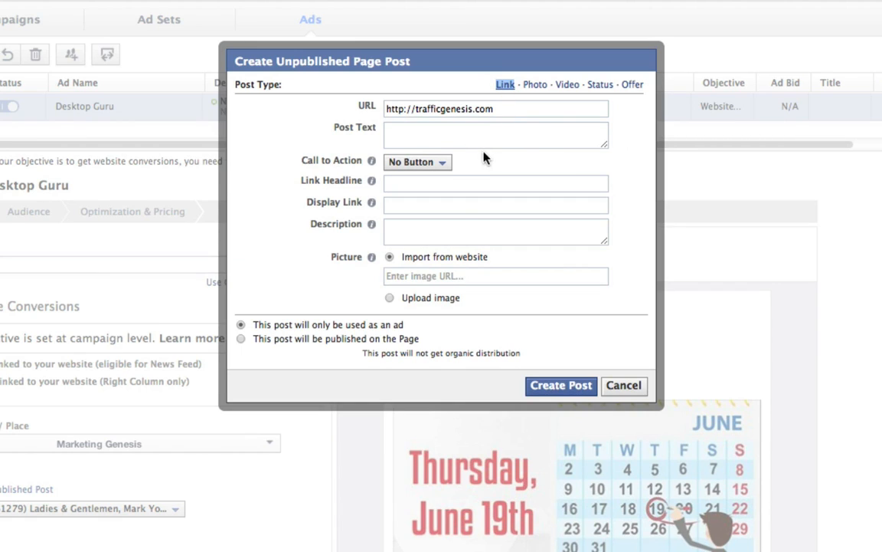
Upload the image Quotes_4.jpg as the link post's picture, searching the computer's files for "quotes"
click(424, 304)
click(443, 297)
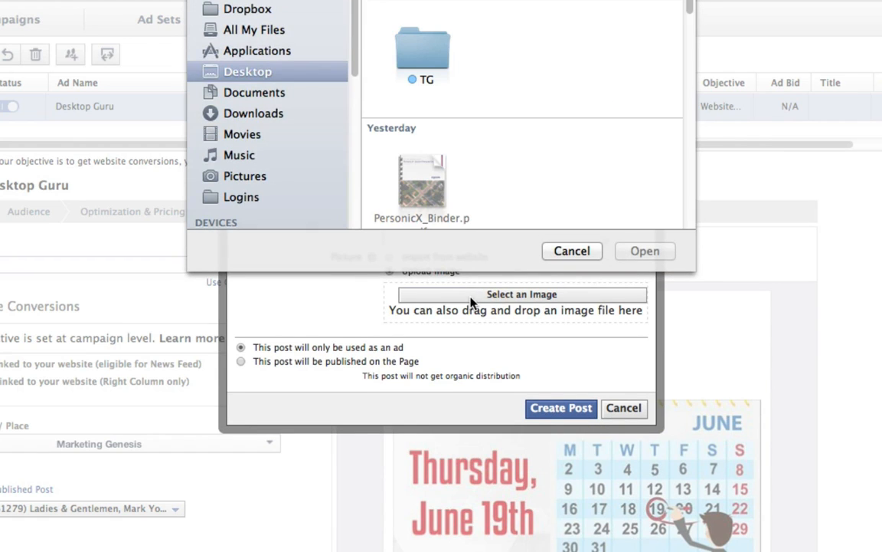
text(quotes)
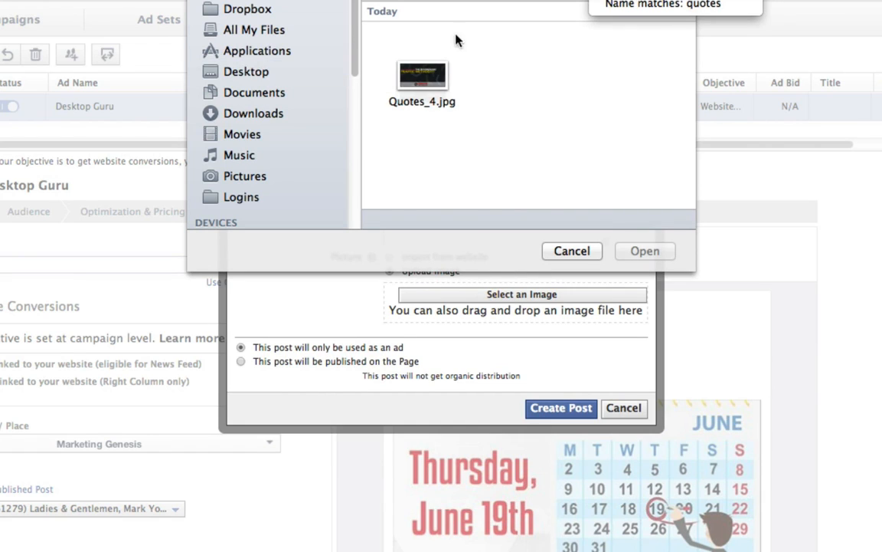
click(422, 81)
click(651, 256)
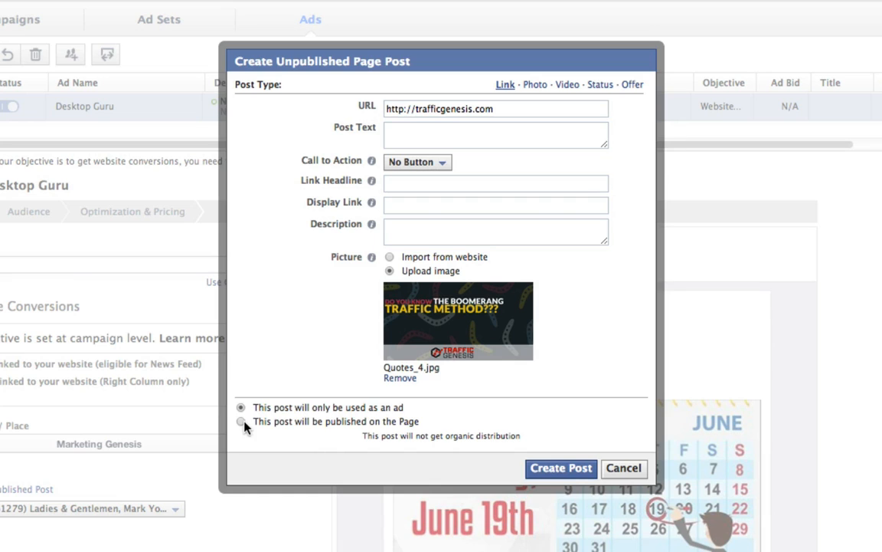
Set the link post's call to action to Learn More
click(445, 166)
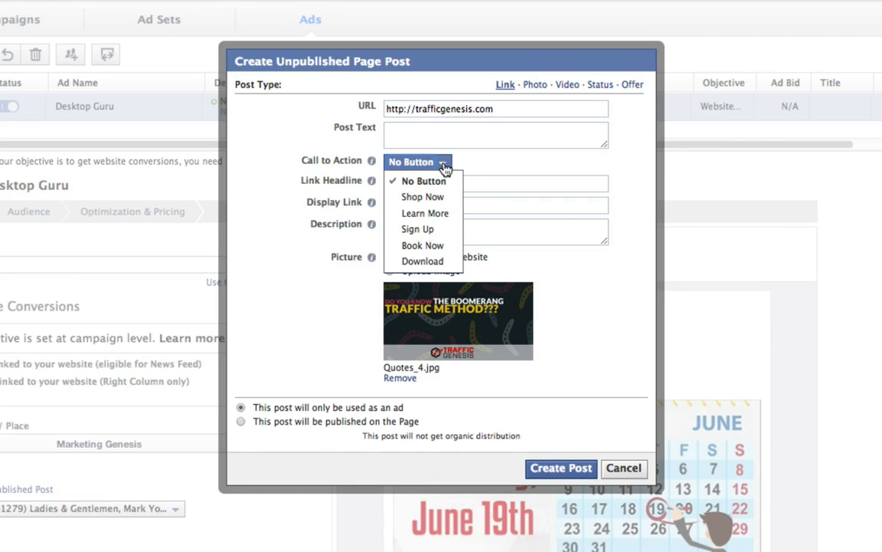
click(426, 214)
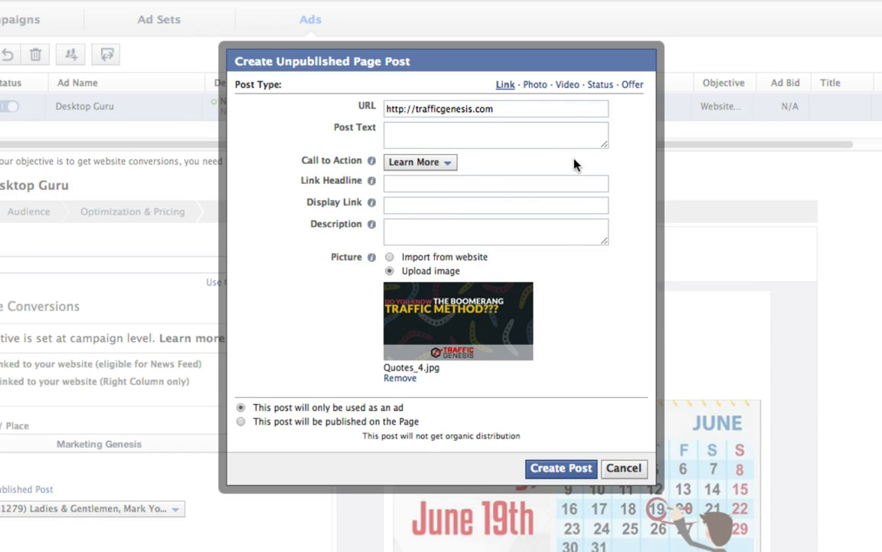
drag(603, 148, 617, 274)
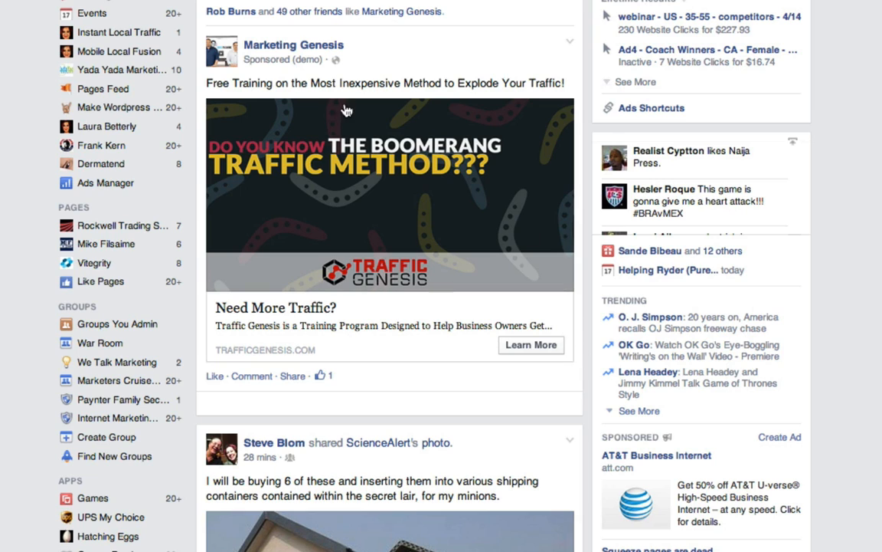
Copy "Free Training on the Most Inexpensive Method to Explode Your Traffic!" from the sponsored Marketing Genesis ad into the post text
drag(204, 82, 562, 82)
right_click(565, 79)
click(580, 86)
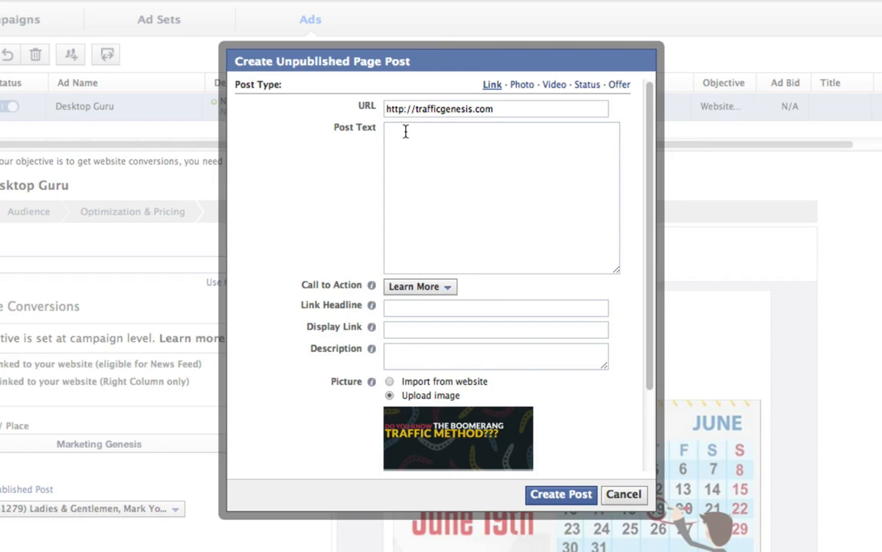
right_click(406, 132)
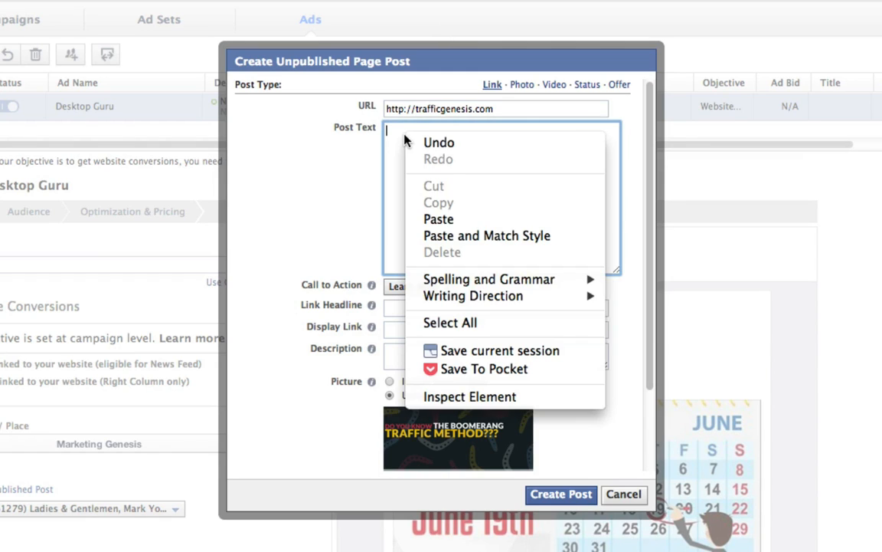
click(455, 223)
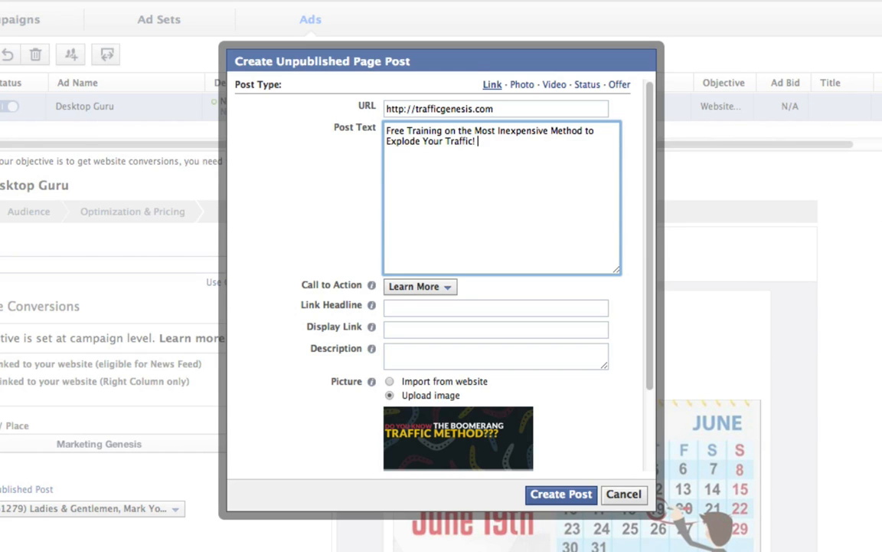
text(G)
key(BackSpace)
text(V)
right_click(601, 151)
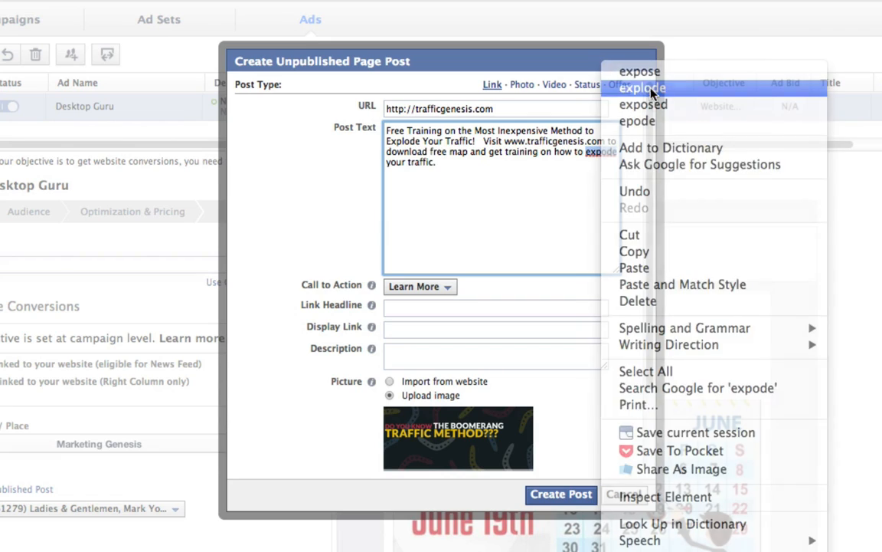
click(643, 88)
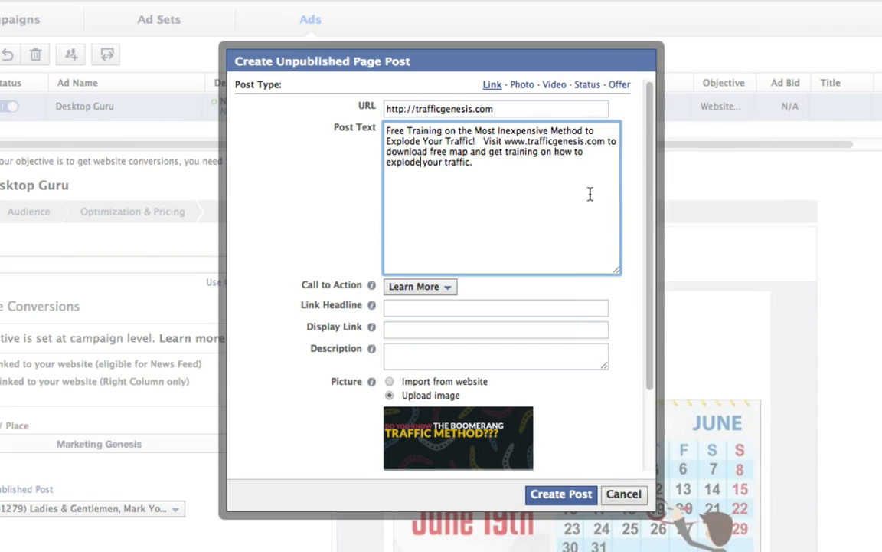
click(484, 141)
key(Return)
key(Return)
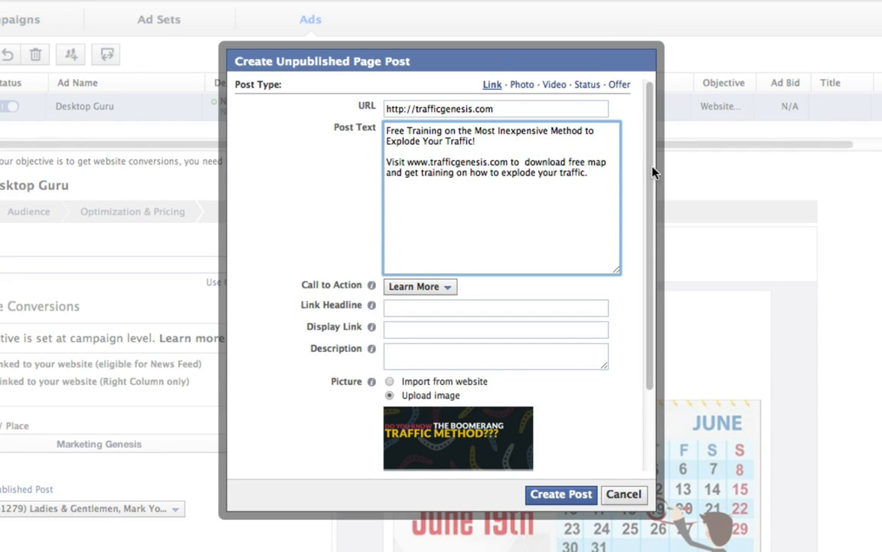
click(588, 172)
key(Return)
text(fjfjfjf)
key(BackSpace)
key(BackSpace)
key(BackSpace)
key(BackSpace)
key(BackSpace)
key(BackSpace)
key(BackSpace)
Shorten the post text box and set the link headline to "Need More Traffic?"
drag(618, 270, 622, 193)
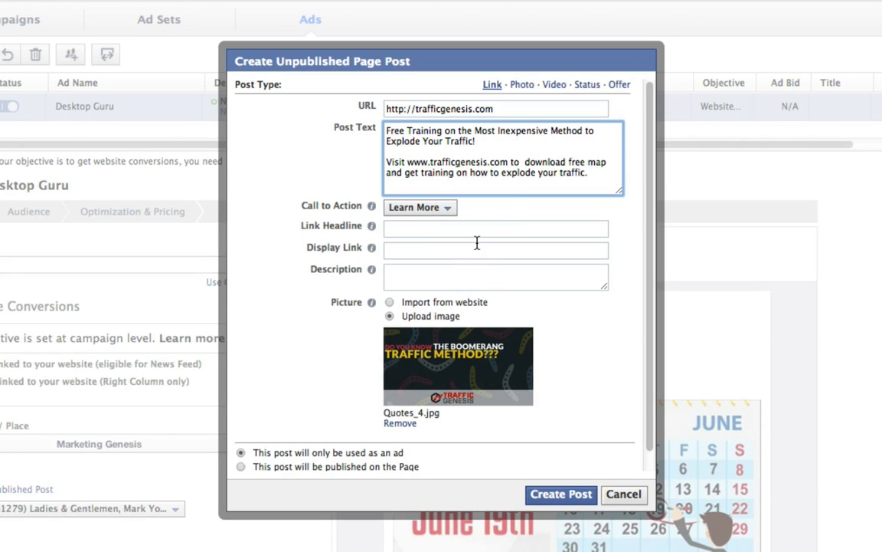
click(482, 234)
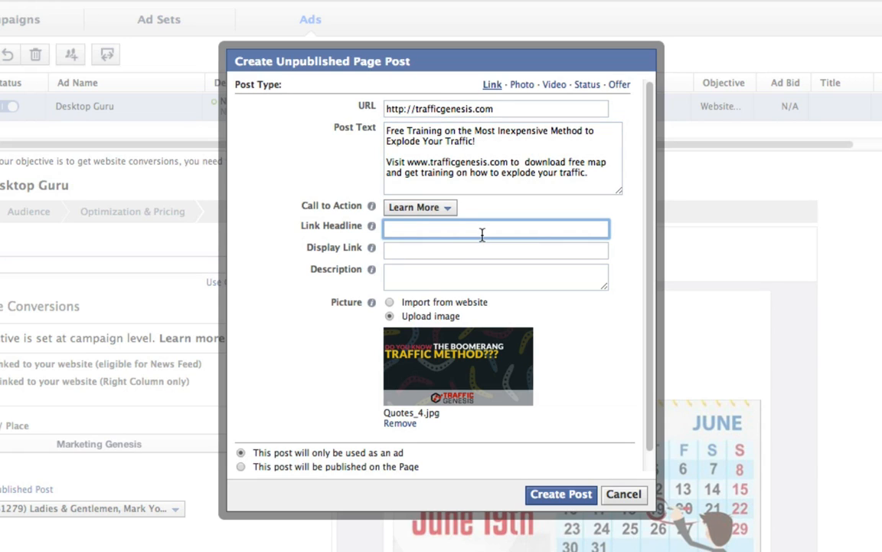
text(Need More Traffic?)
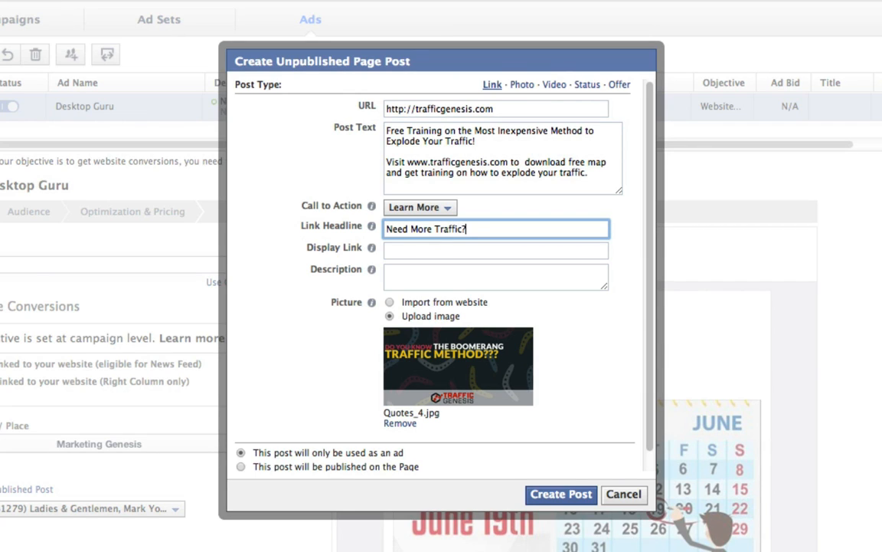
Set the link post's display link to TRAFFICGENESIS.COM/TRAINING
key(Tab)
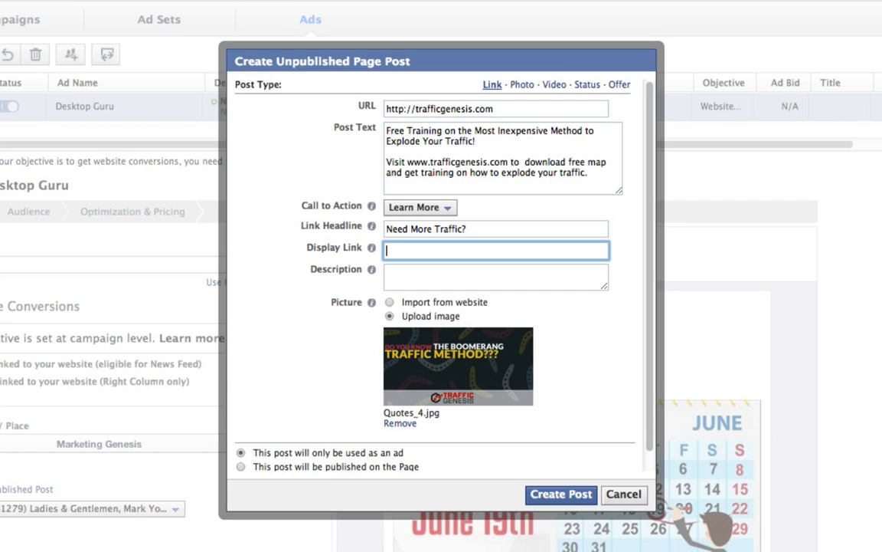
text(w)
key(BackSpace)
text(TRAFFICGENESIS)
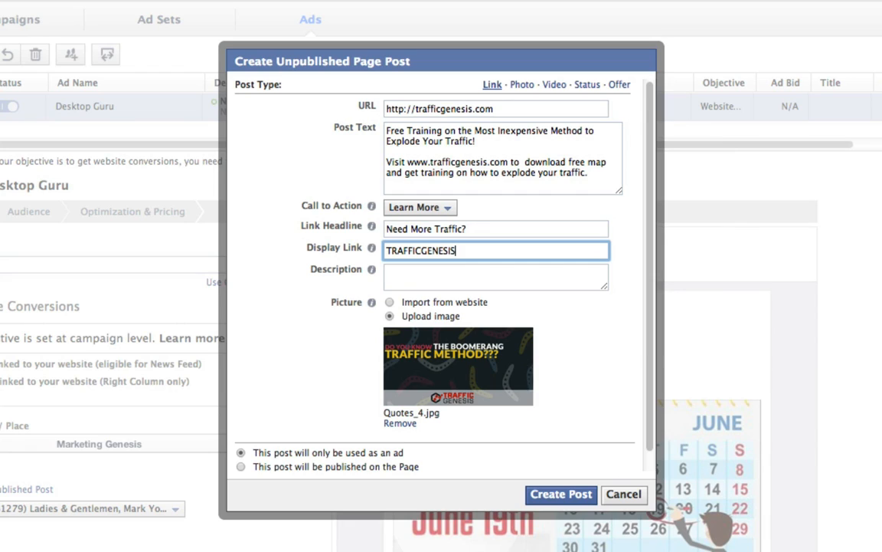
text(.COM/)
text(FREE)
key(BackSpace)
key(BackSpace)
key(BackSpace)
key(BackSpace)
key(BackSpace)
text(tr)
key(BackSpace)
key(BackSpace)
text(TRAINING)
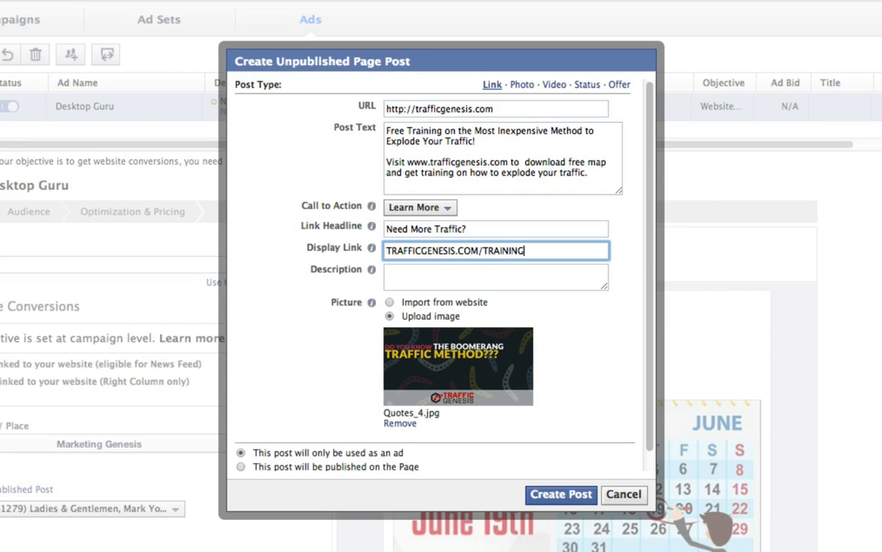
Following the sponsored ad's wording, enter the description "Traffic Genesis is a training program designed to help business owners win." and create the post
key(Tab)
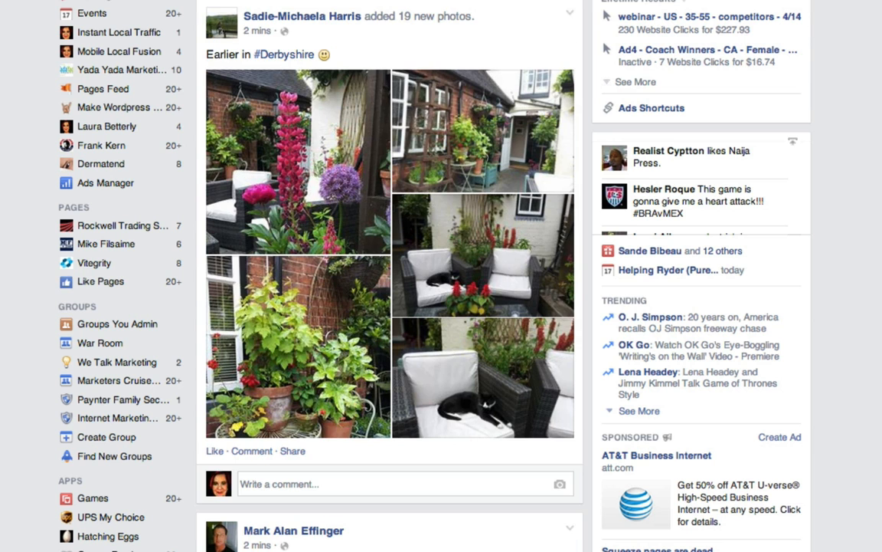
scroll(441, 276, down, 3)
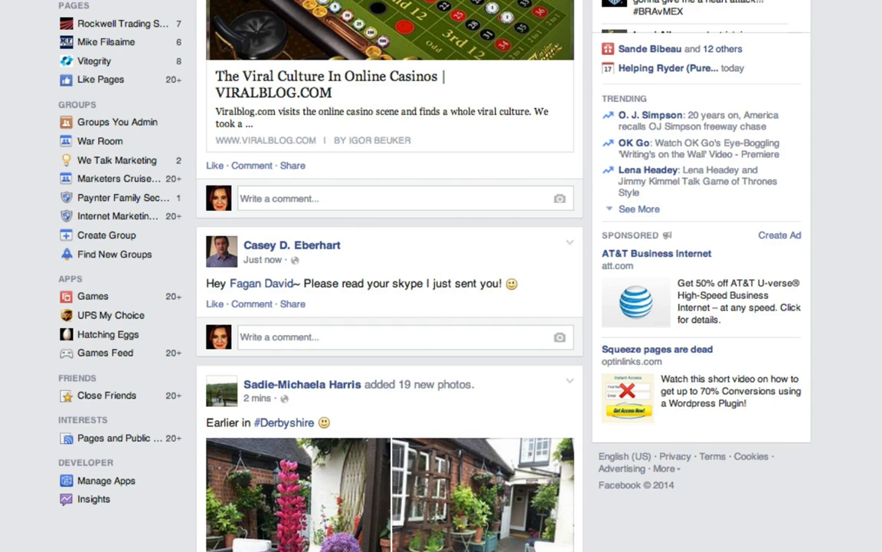
scroll(390, 276, down, 15)
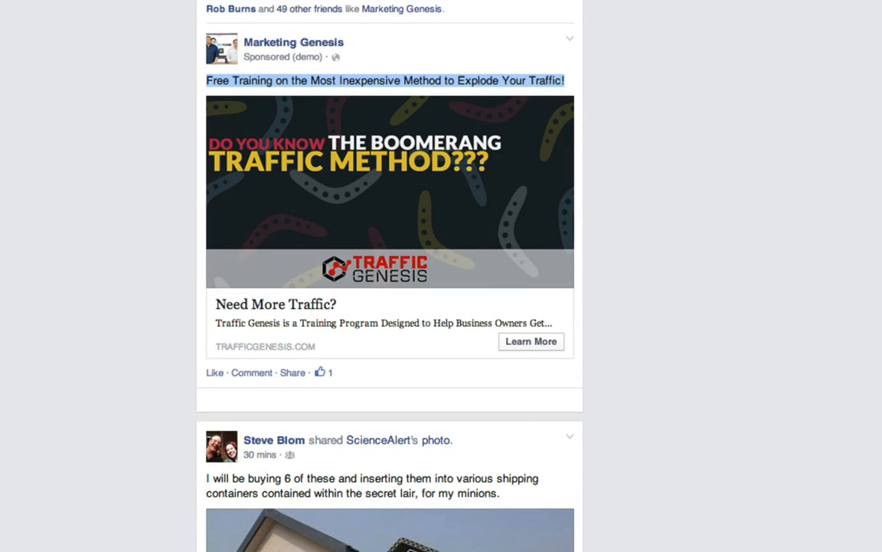
scroll(390, 276, down, 1)
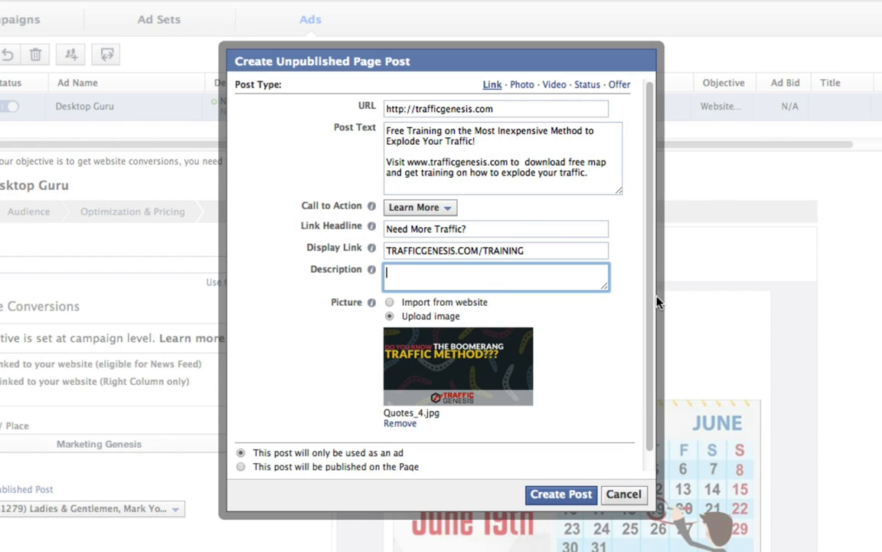
text(TRAI)
key(BackSpace)
key(BackSpace)
key(BackSpace)
text(raffic Genesis )
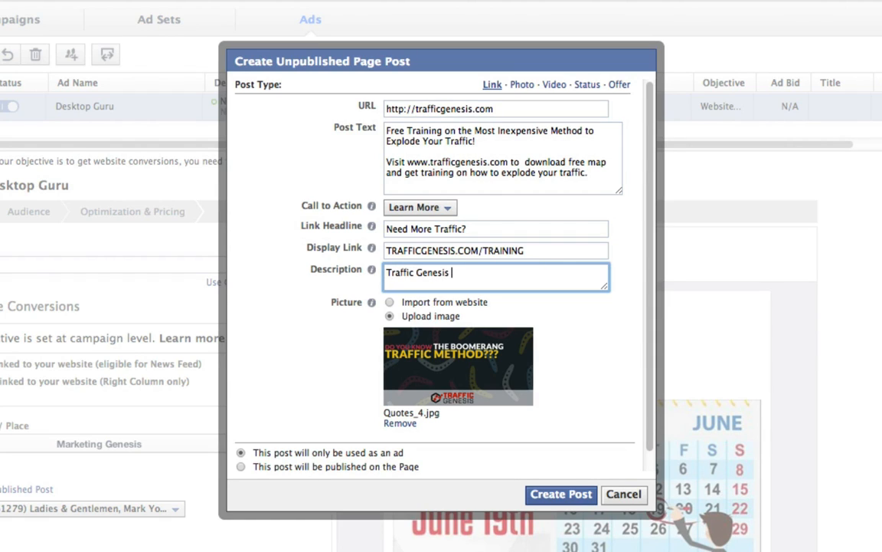
text(is a training pr)
key(BackSpace)
key(BackSpace)
key(BackSpace)
text(p)
key(BackSpace)
text(progr)
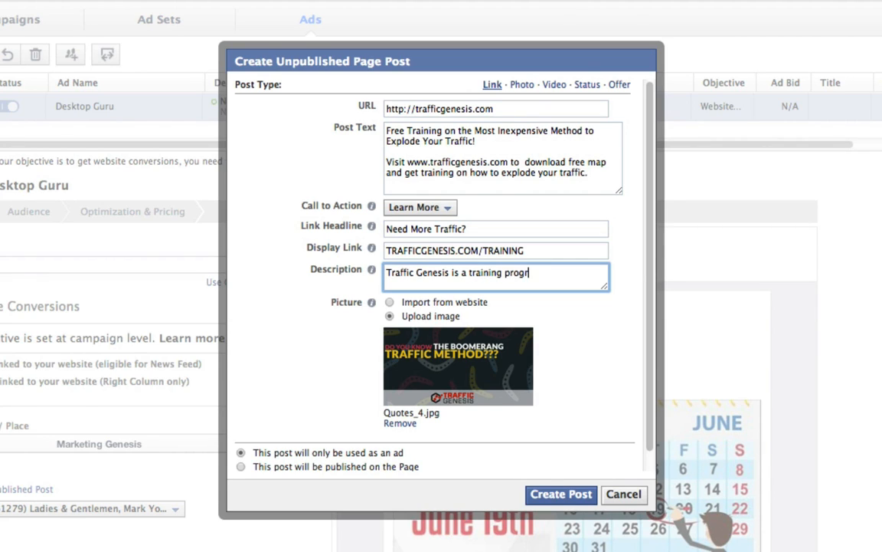
text(am designed to help b)
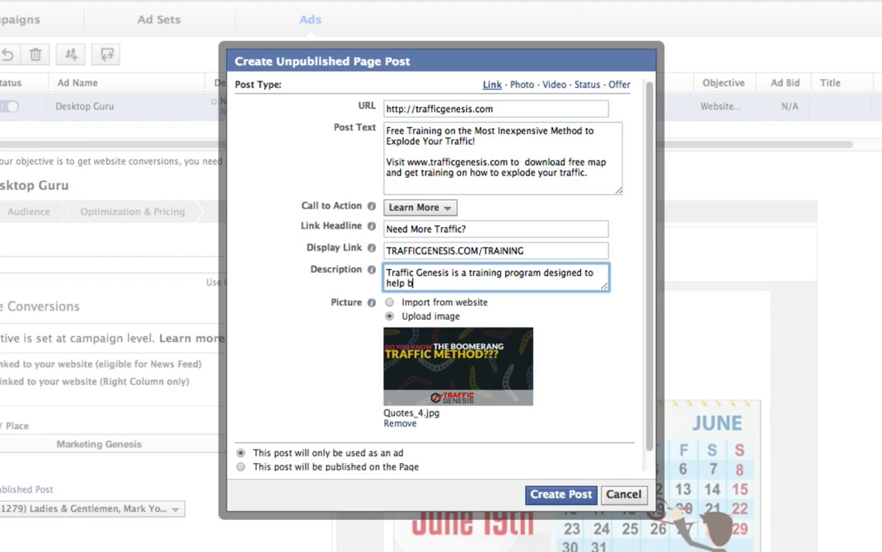
text(usiness owners win.)
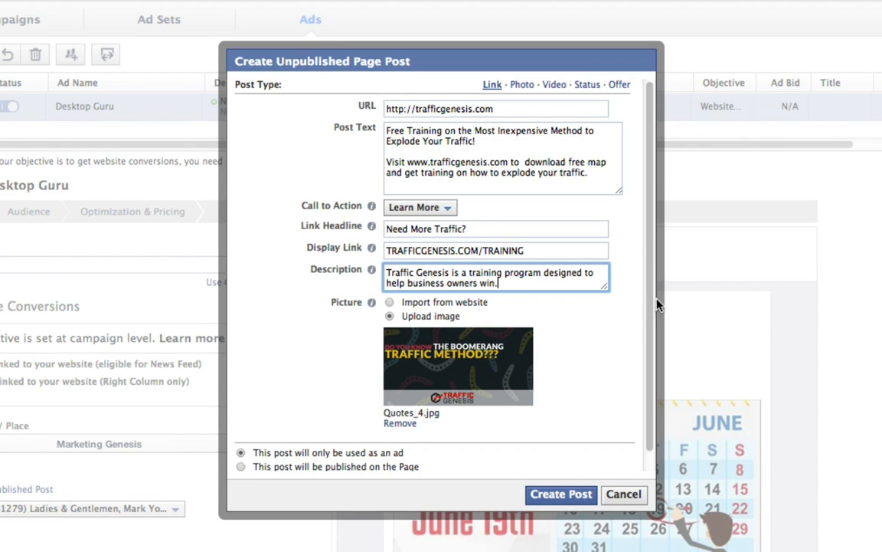
click(560, 494)
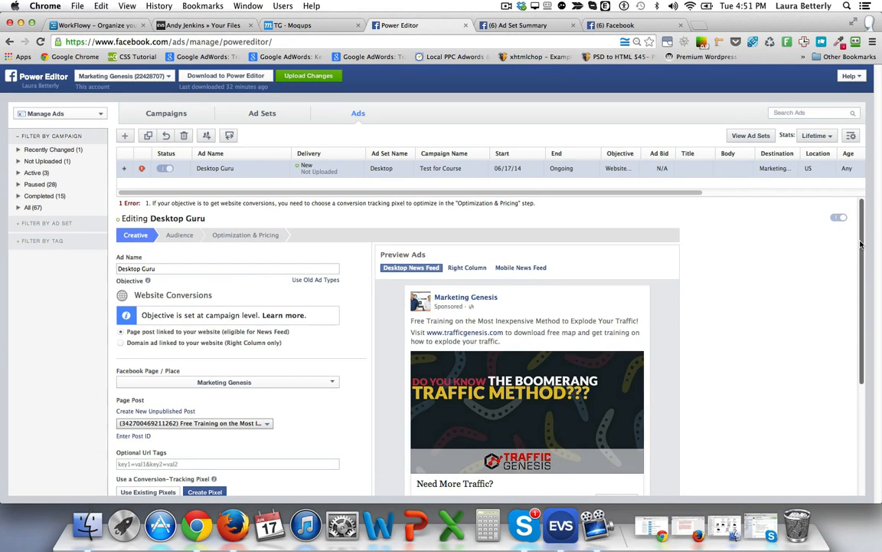
Review the ad's preview in the Right Column and Mobile News Feed formats, returning to Desktop News Feed
drag(859, 245, 875, 278)
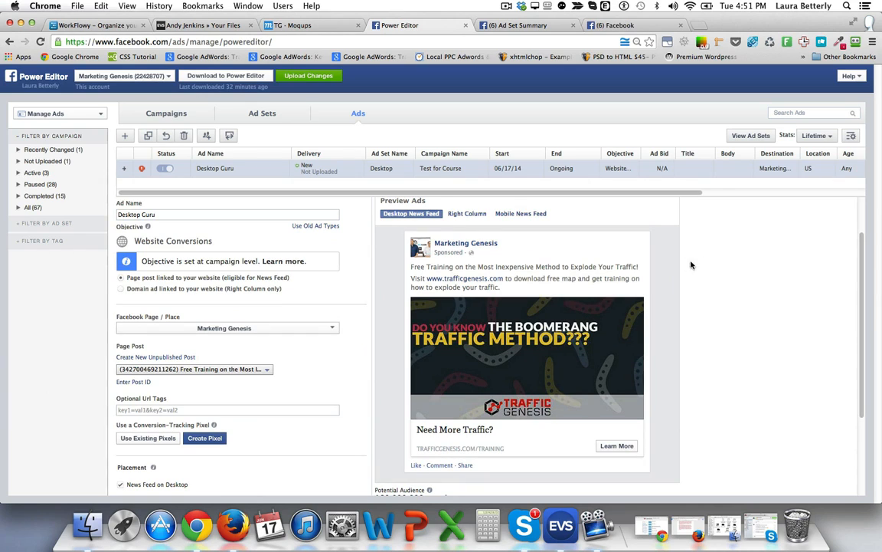
scroll(715, 262, down, 1)
scroll(714, 262, up, 1)
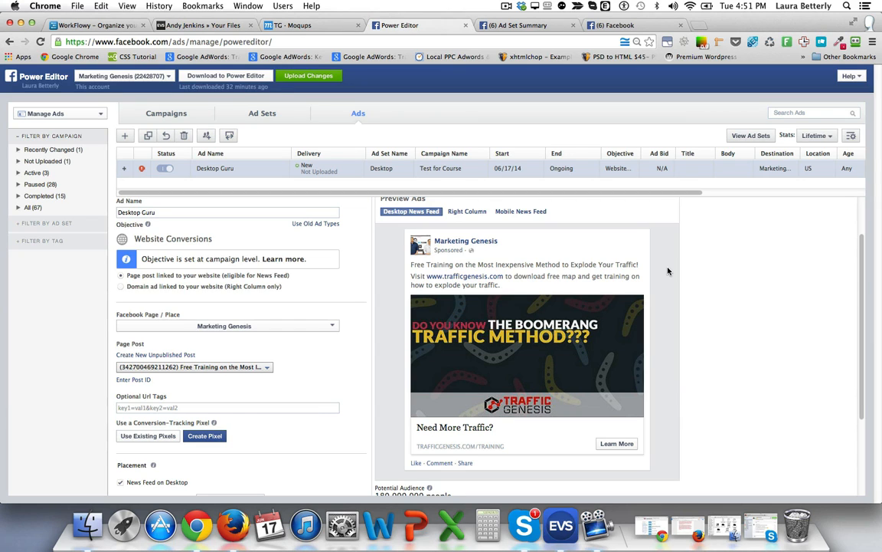
click(469, 212)
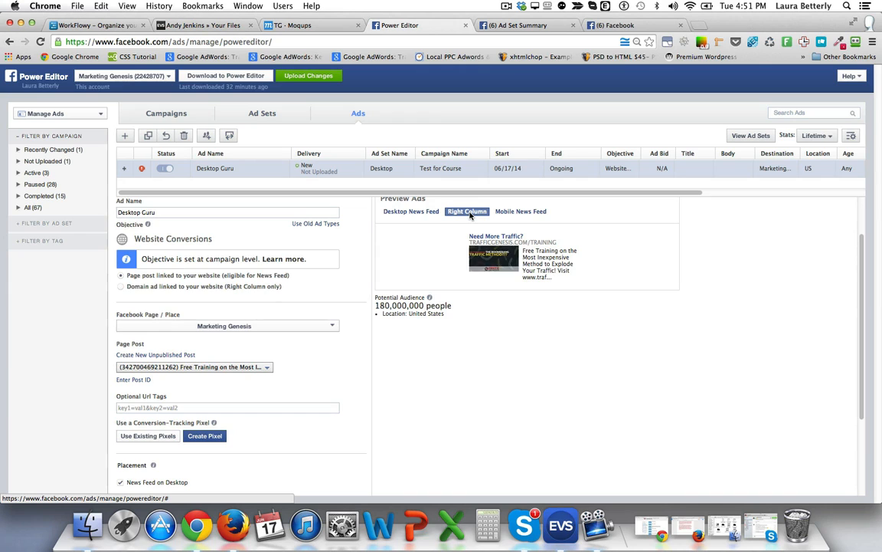
click(519, 212)
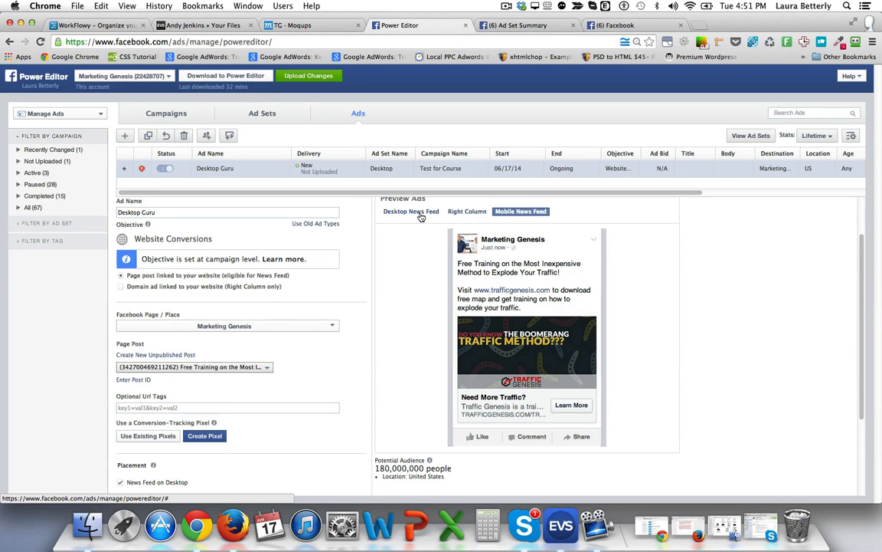
click(390, 211)
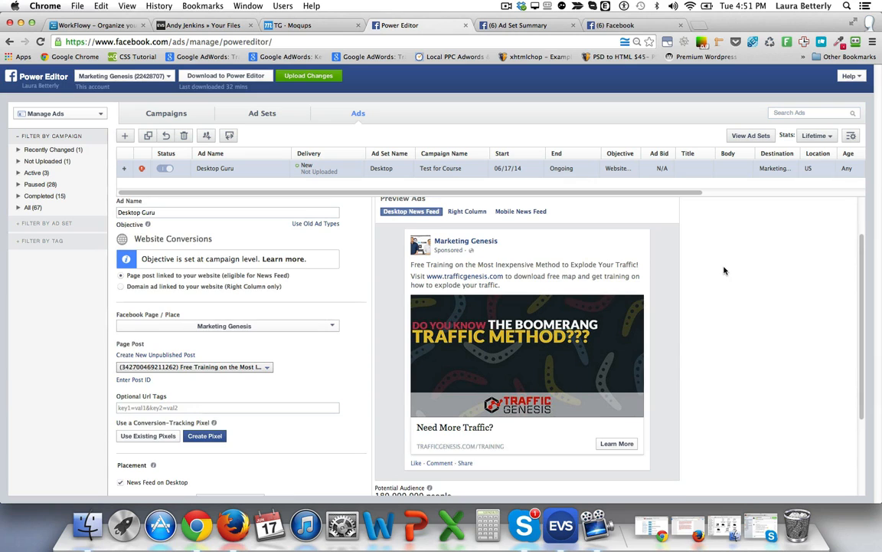
scroll(725, 270, up, 2)
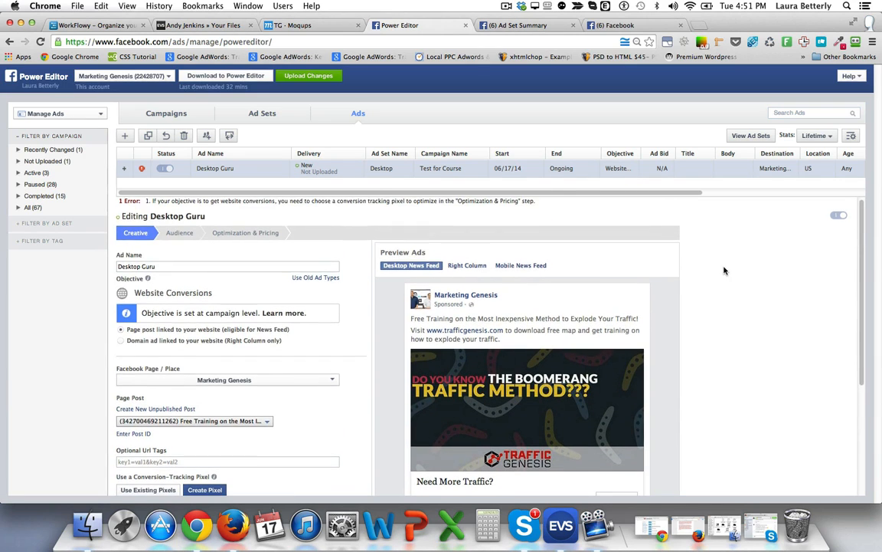
scroll(725, 270, down, 3)
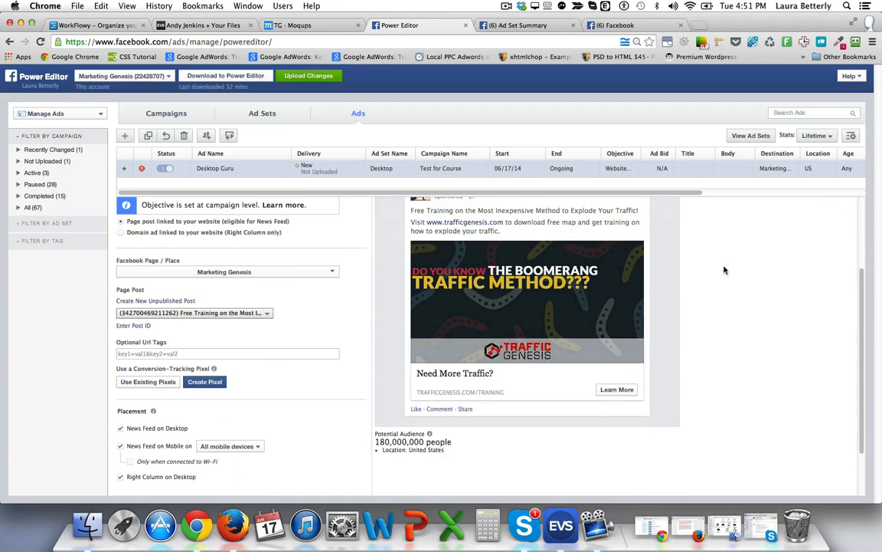
scroll(724, 270, up, 3)
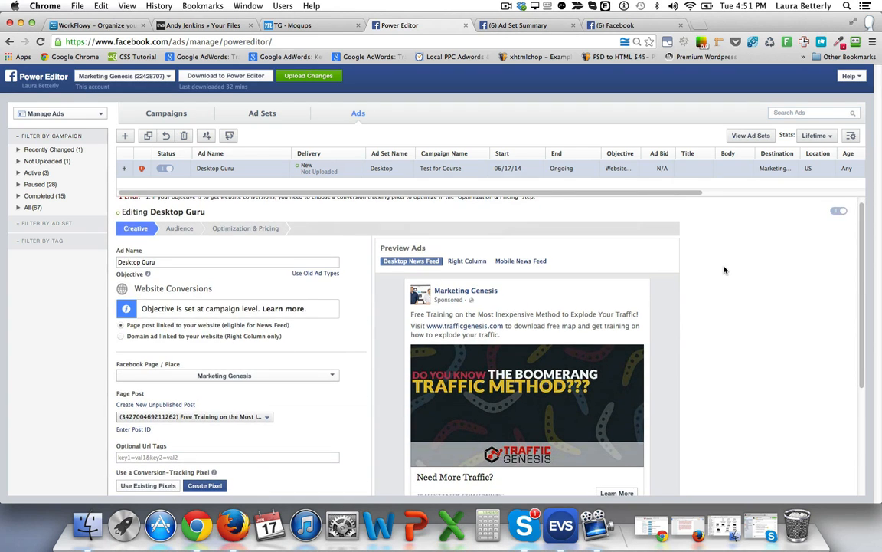
Attach the existing conversion-tracking pixel "TG - Video 1 Main Opt In" to the Desktop Guru ad
scroll(725, 270, down, 1)
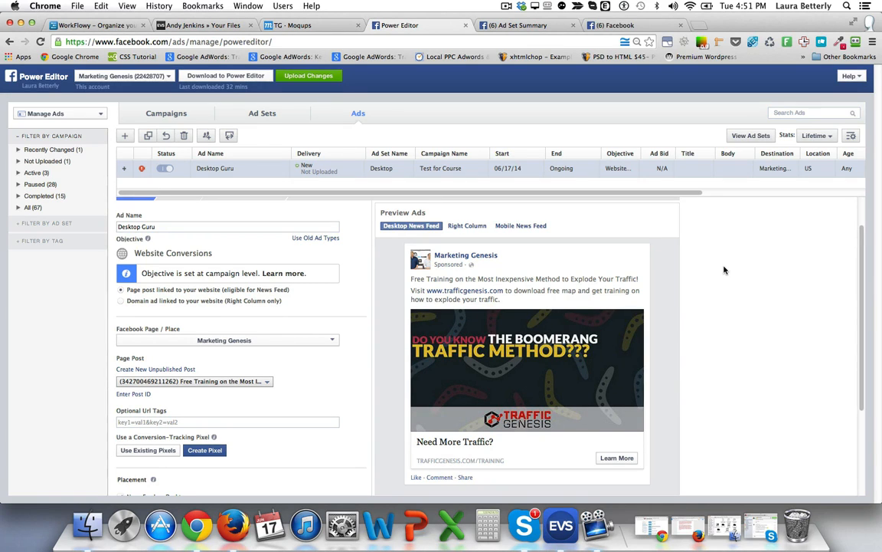
scroll(630, 255, down, 3)
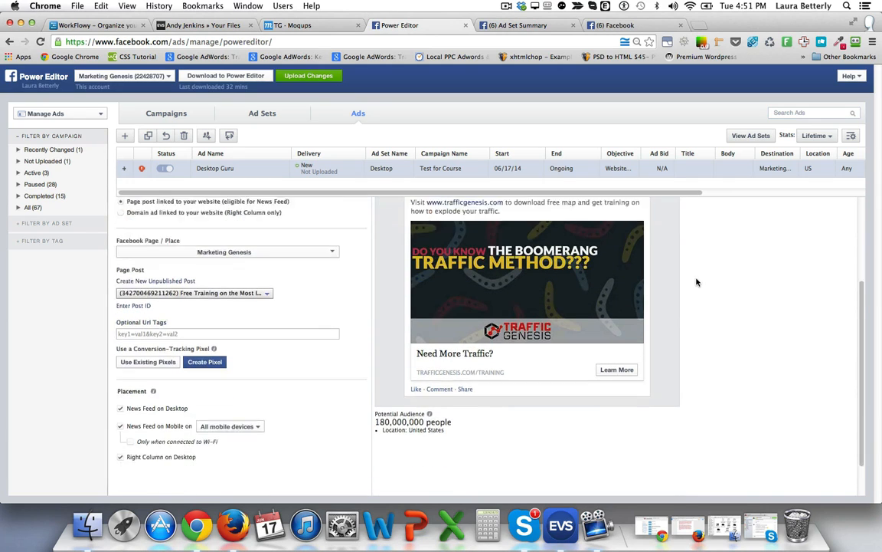
scroll(696, 282, down, 2)
click(151, 319)
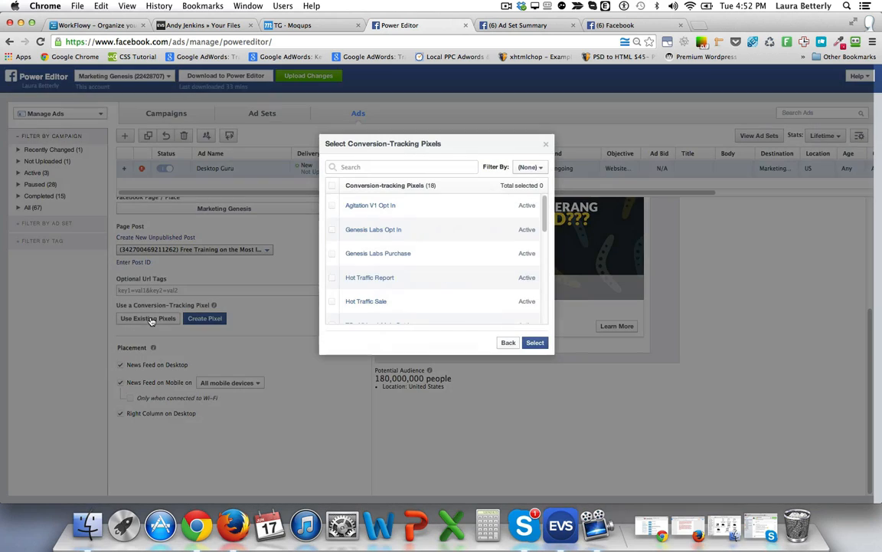
scroll(445, 232, down, 2)
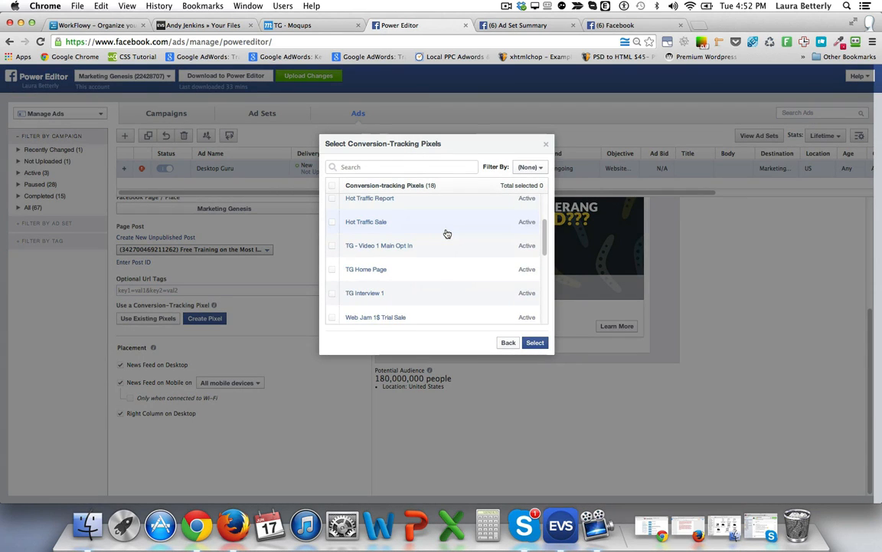
scroll(447, 233, down, 1)
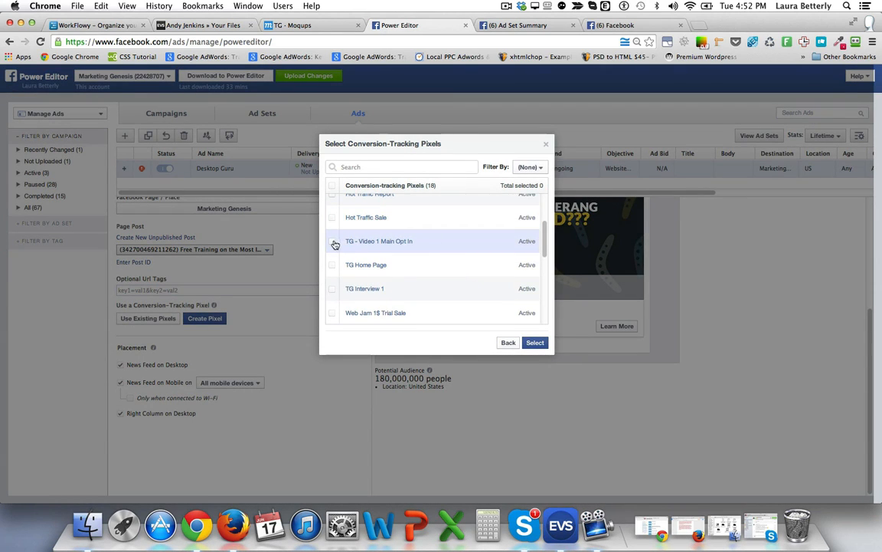
click(334, 243)
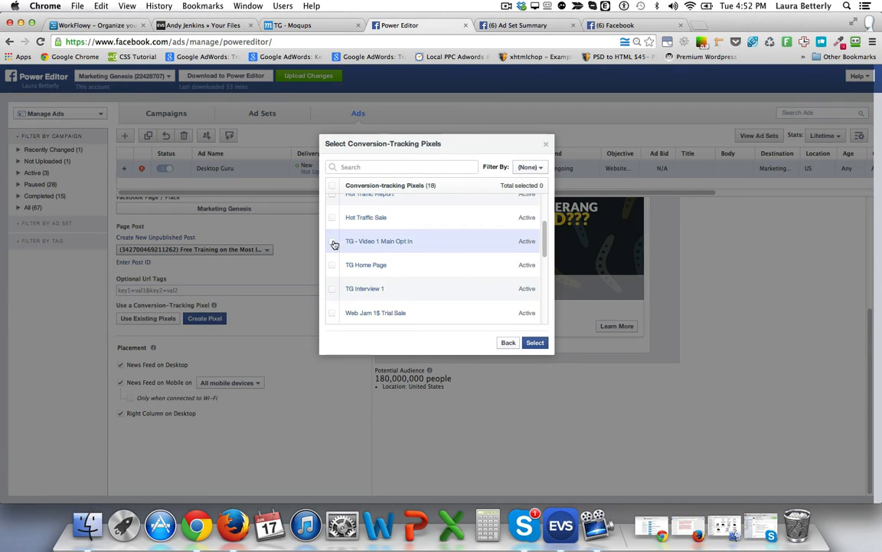
click(536, 343)
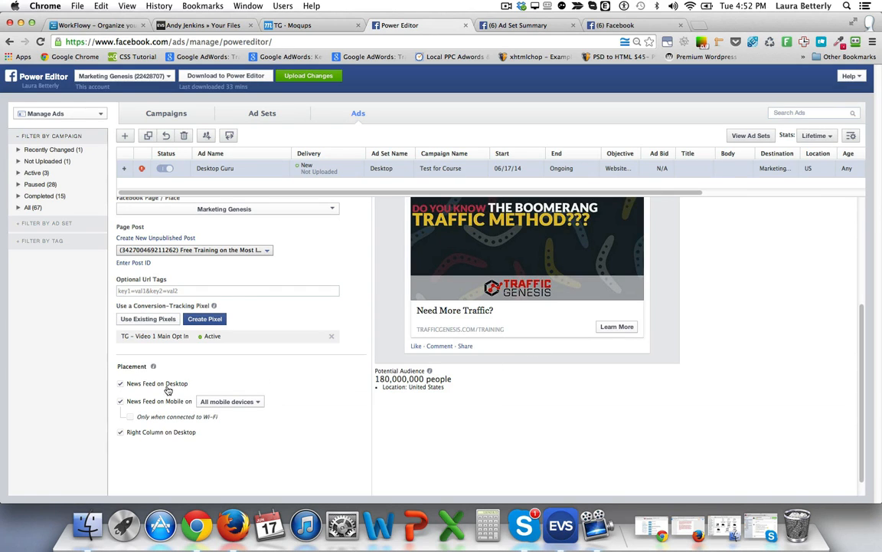
Limit the ad's placement to News Feed on Desktop by excluding News Feed on Mobile and Right Column on Desktop
click(121, 403)
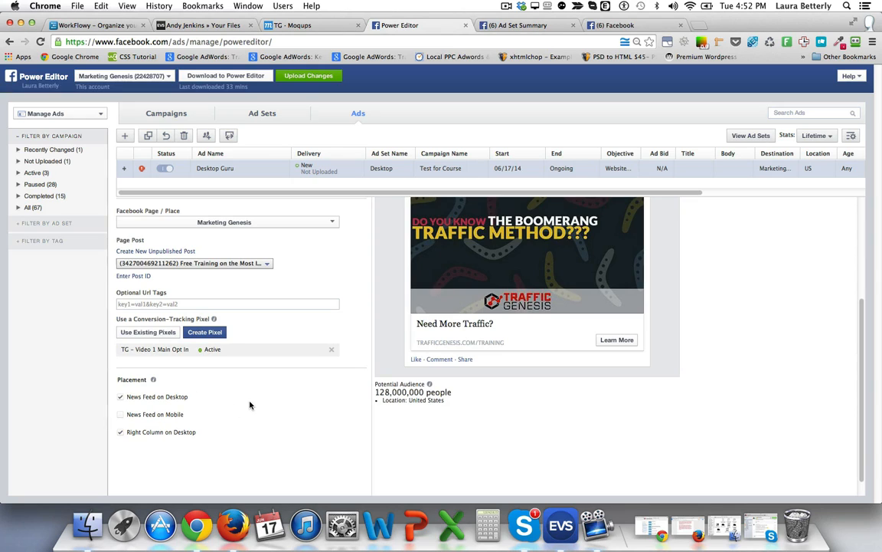
click(120, 432)
scroll(311, 415, up, 5)
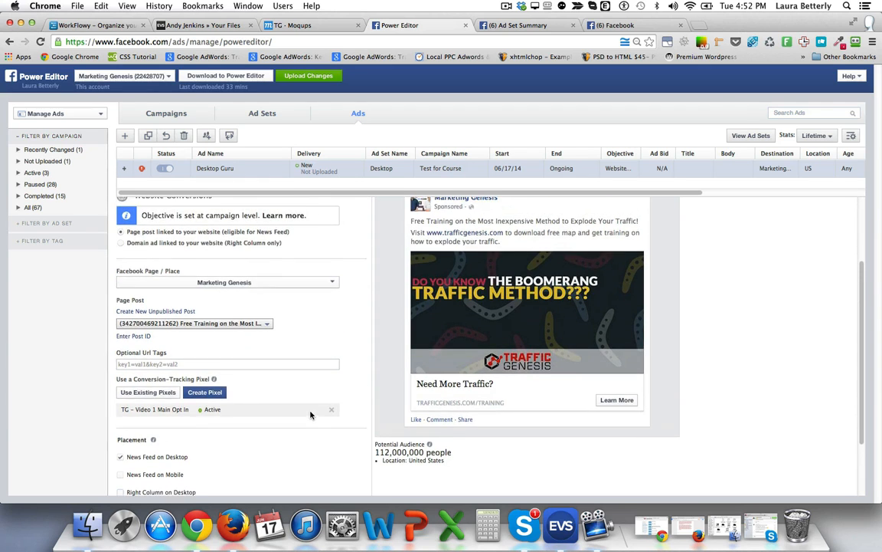
scroll(310, 412, up, 3)
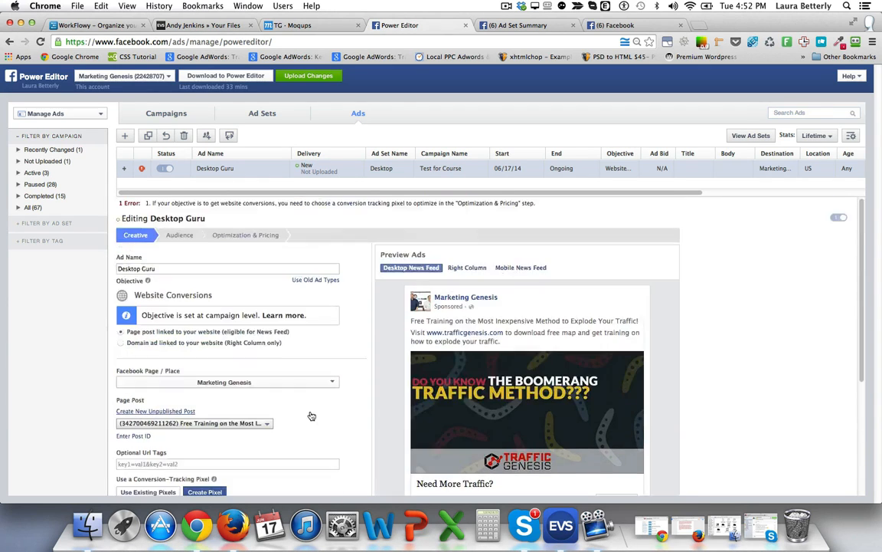
scroll(311, 416, down, 5)
scroll(311, 415, up, 5)
In the ad's audience settings, set the targeted language to English (US)
click(180, 235)
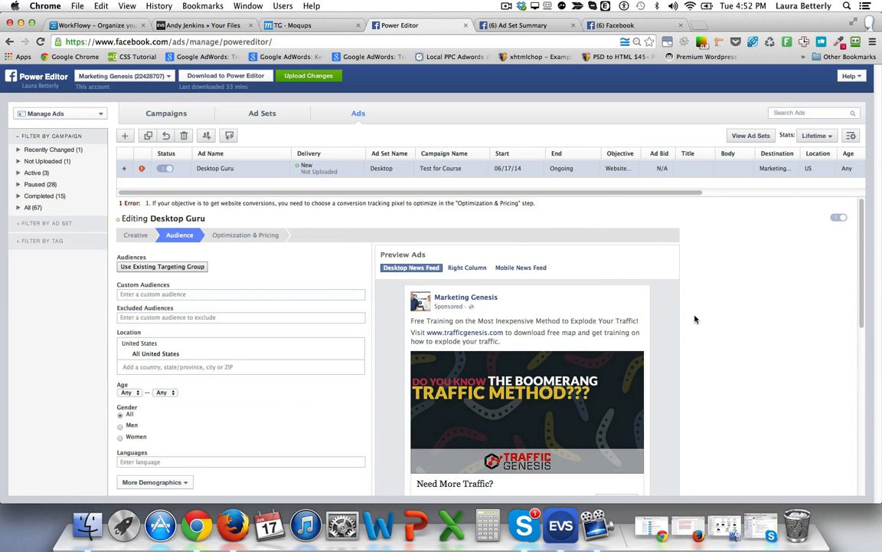
scroll(690, 312, down, 1)
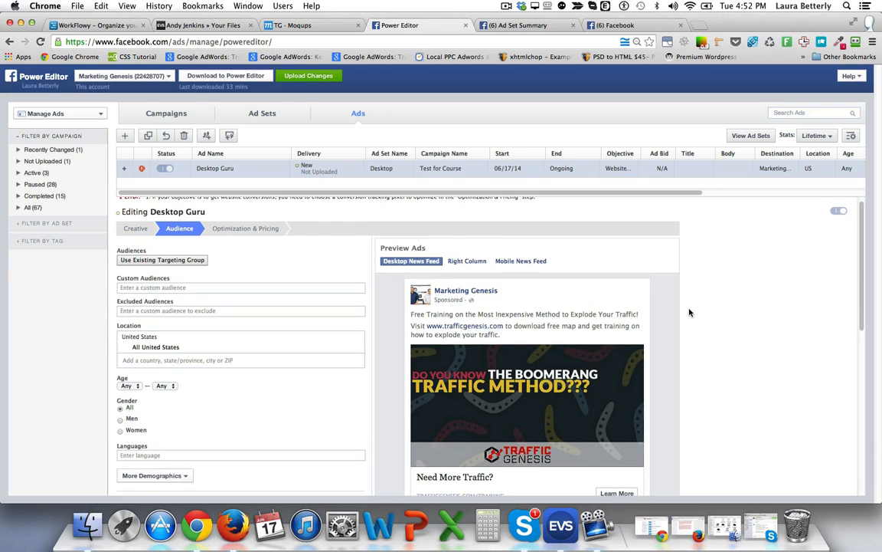
scroll(690, 312, down, 3)
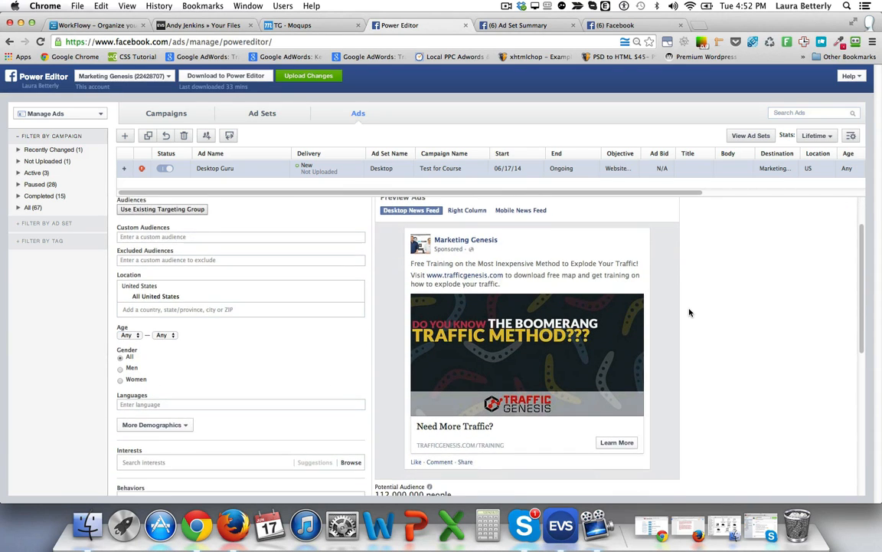
scroll(690, 312, down, 2)
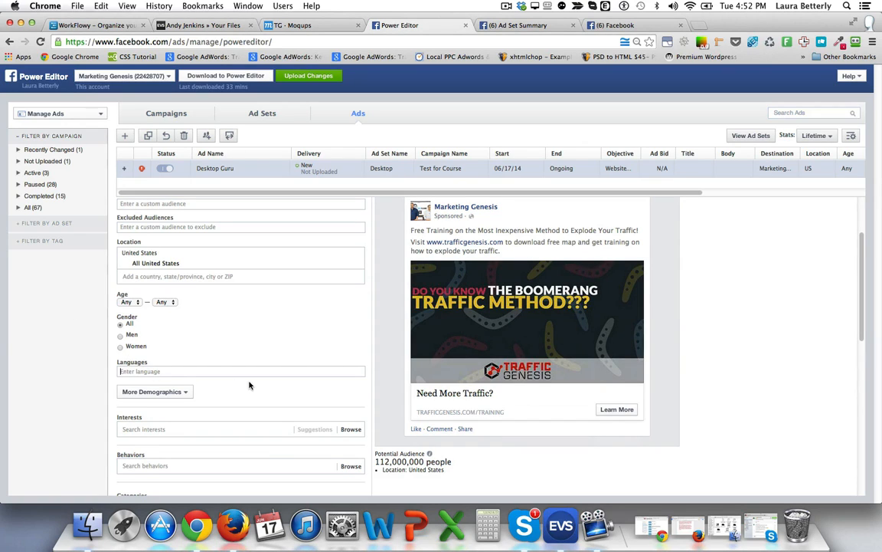
text(en)
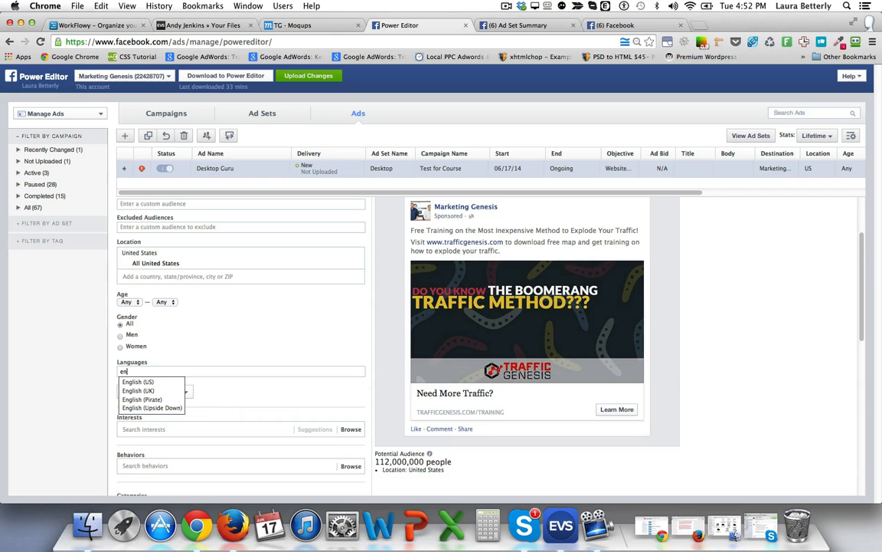
click(172, 385)
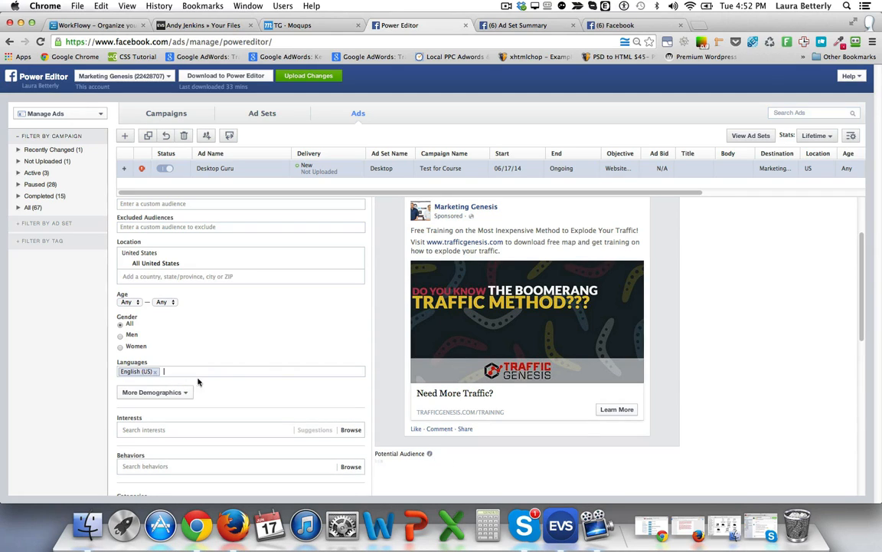
Add "frank kern" and "ryan deiss" to the audience's interests
scroll(282, 390, down, 5)
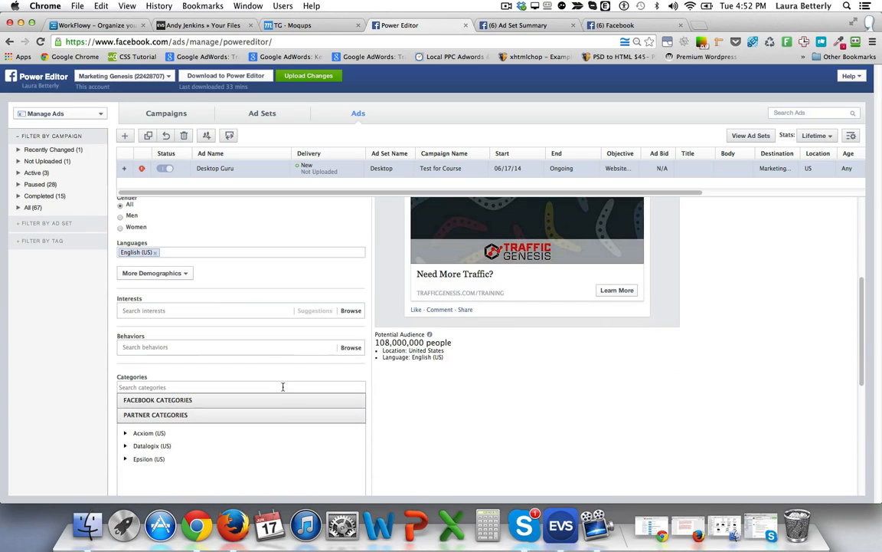
click(229, 307)
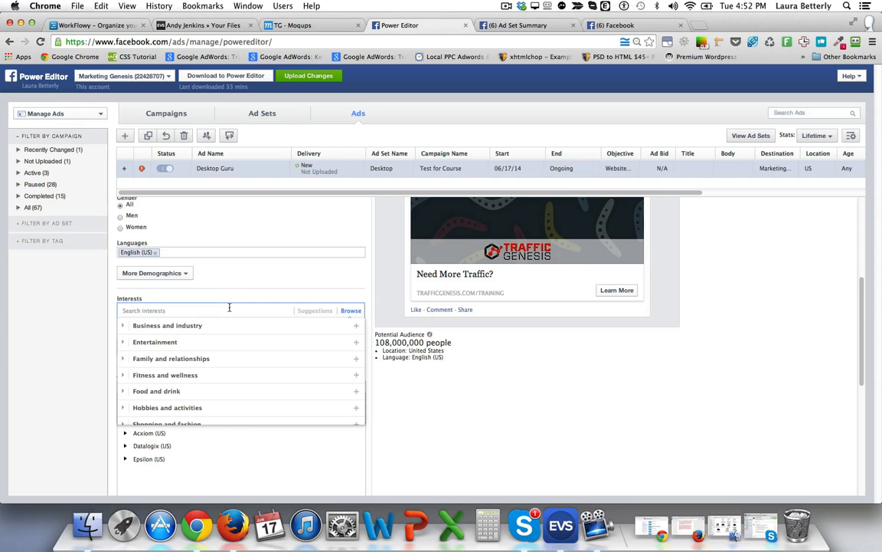
text(frank ker)
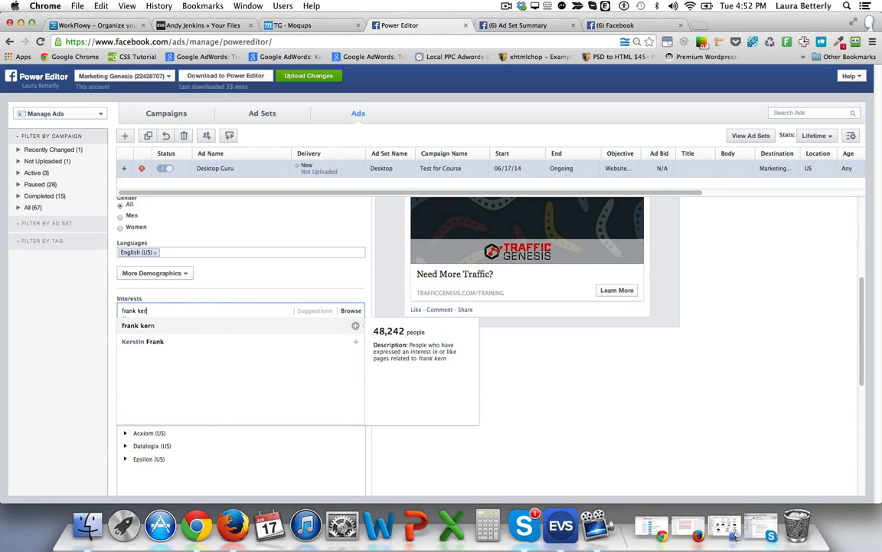
click(204, 326)
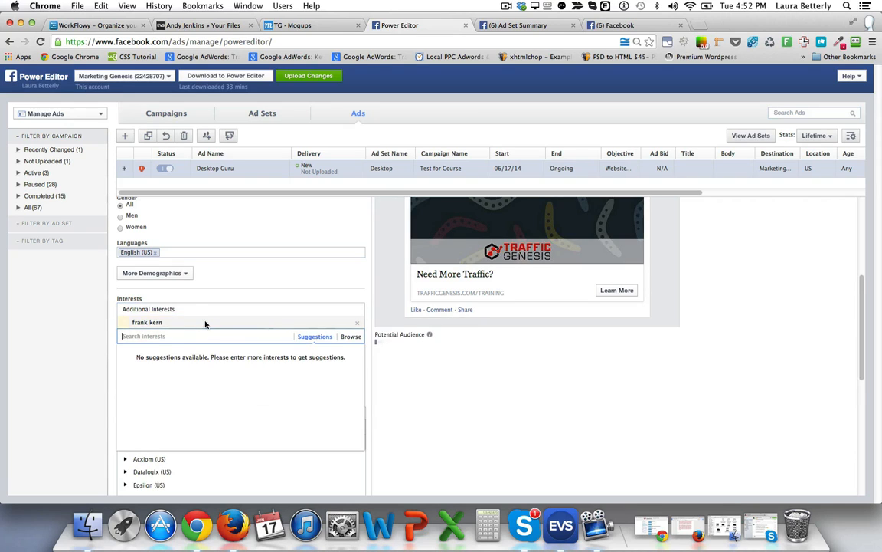
text(r)
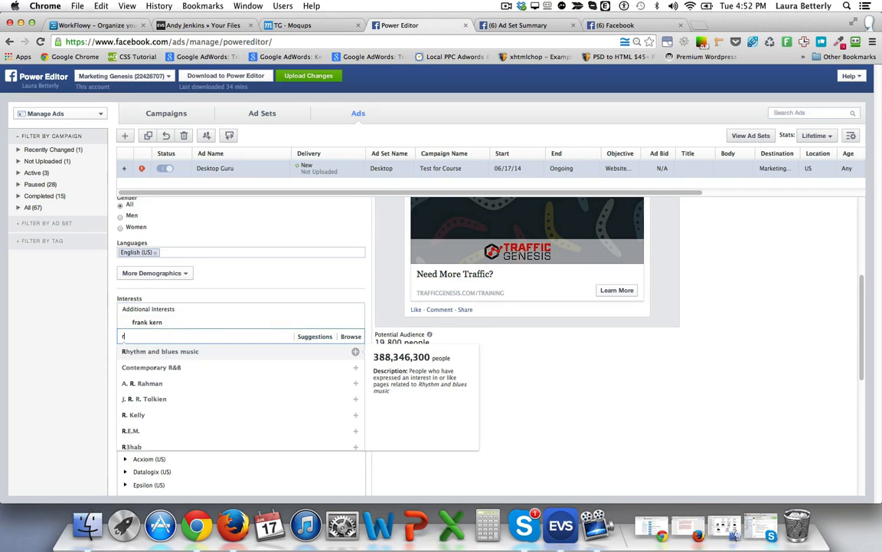
text(yan d)
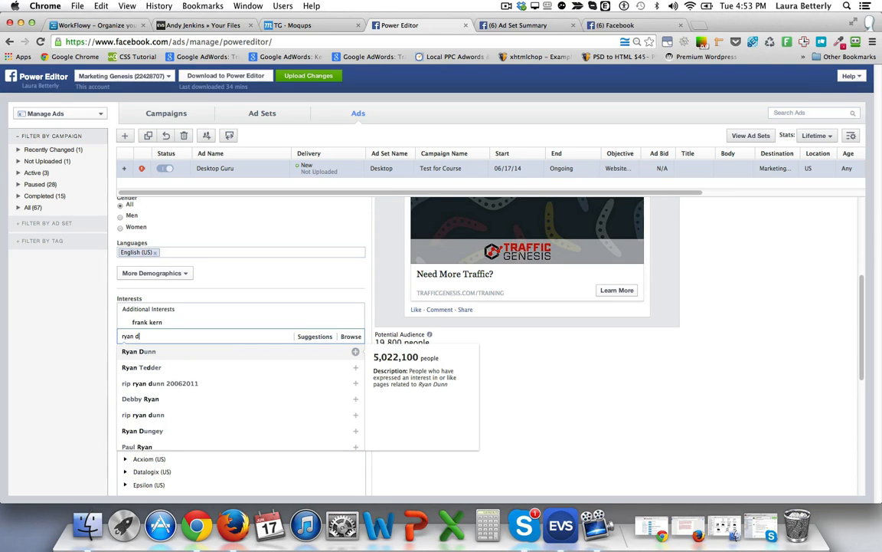
text(eis)
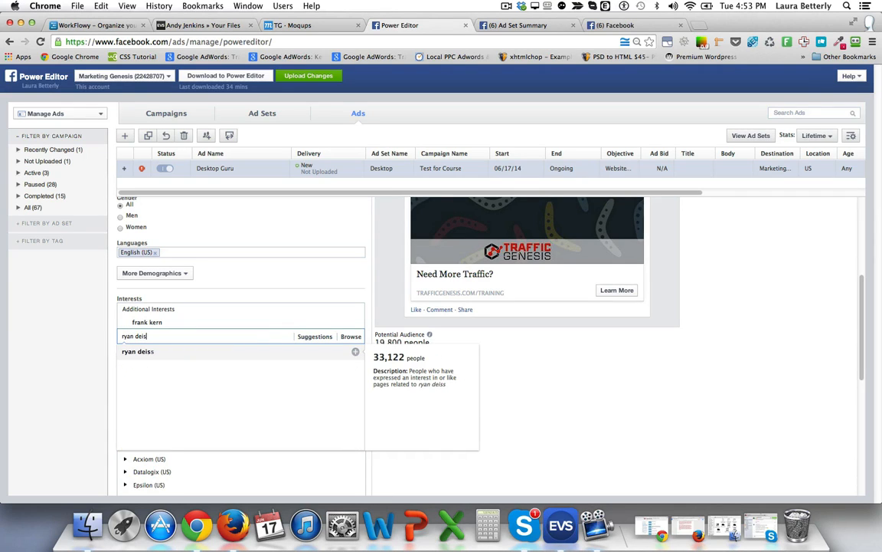
click(177, 351)
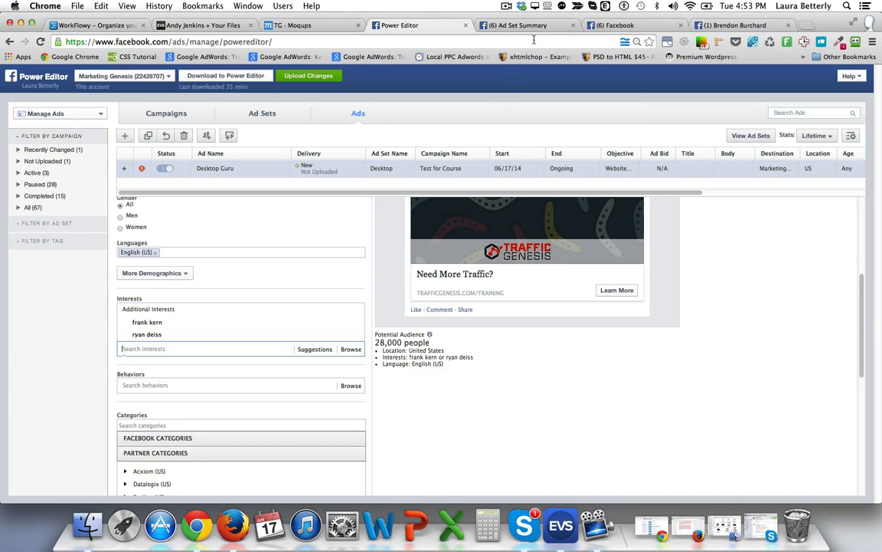
Search the interests for Brendon and add "brendon burchard live love matter" to the audience
text(bren)
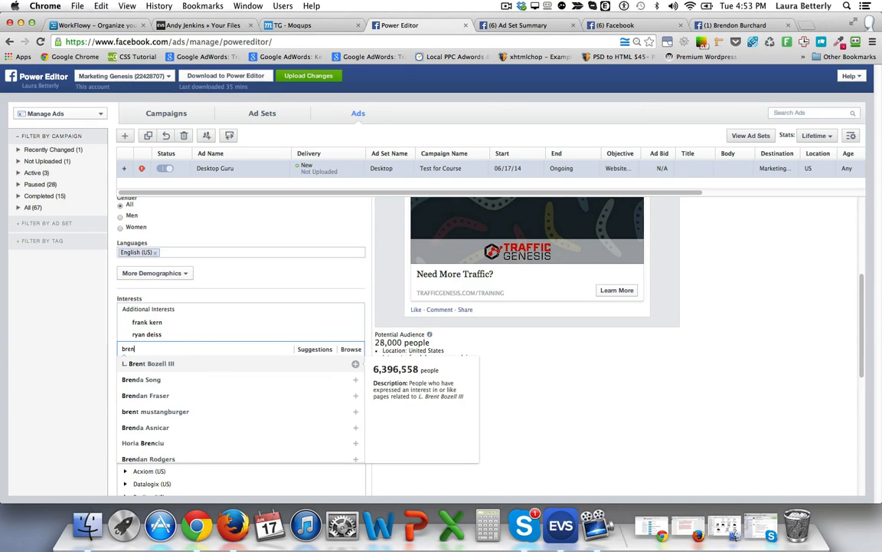
text(dan b)
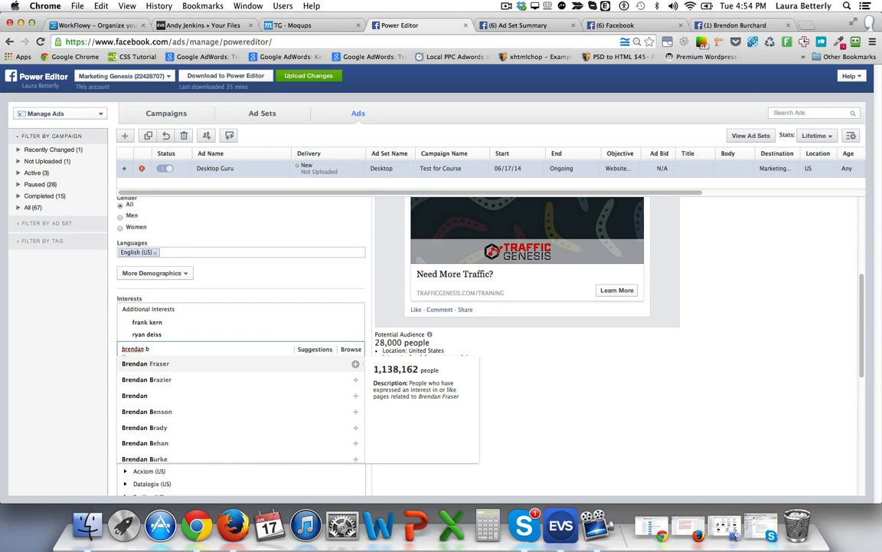
key(BackSpace)
key(BackSpace)
key(BackSpace)
key(BackSpace)
text(on)
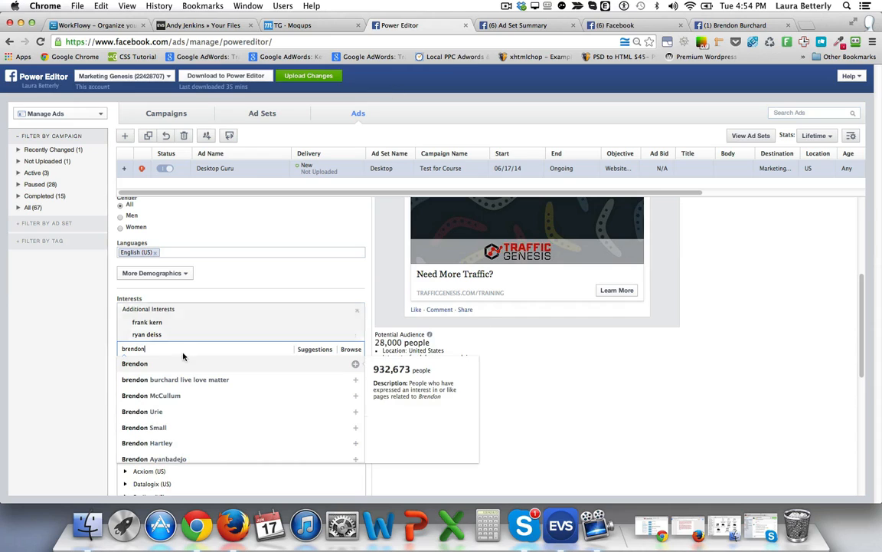
click(187, 380)
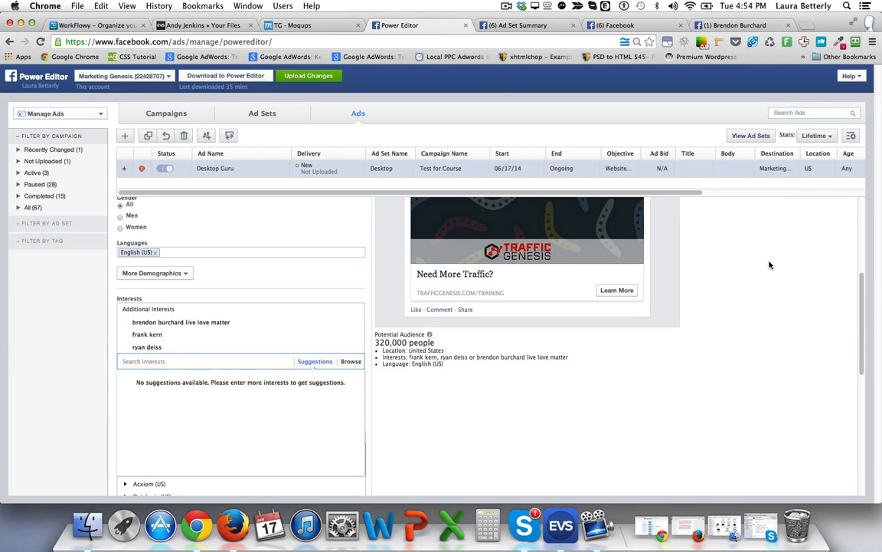
Look over the remaining targeting options down to Connections, and add the custom audience "webinarjam Home (really this time)"
scroll(770, 265, down, 3)
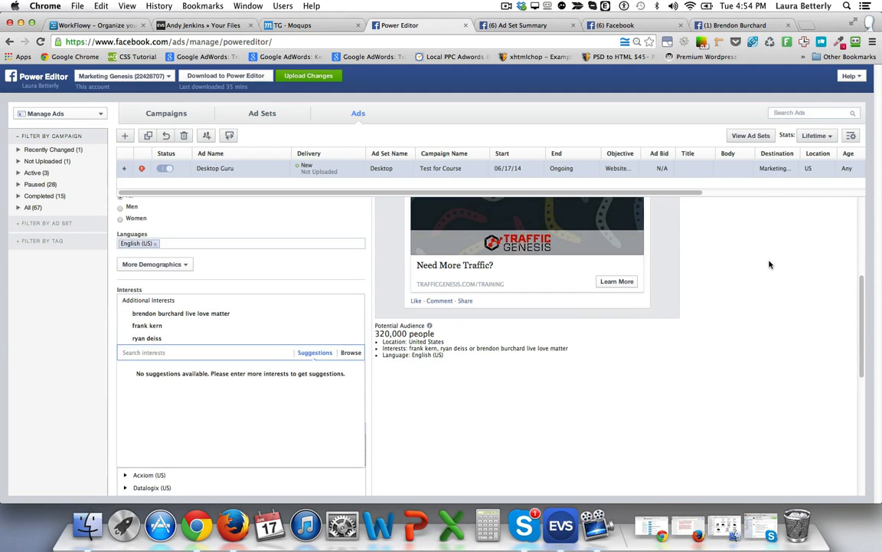
scroll(770, 265, down, 3)
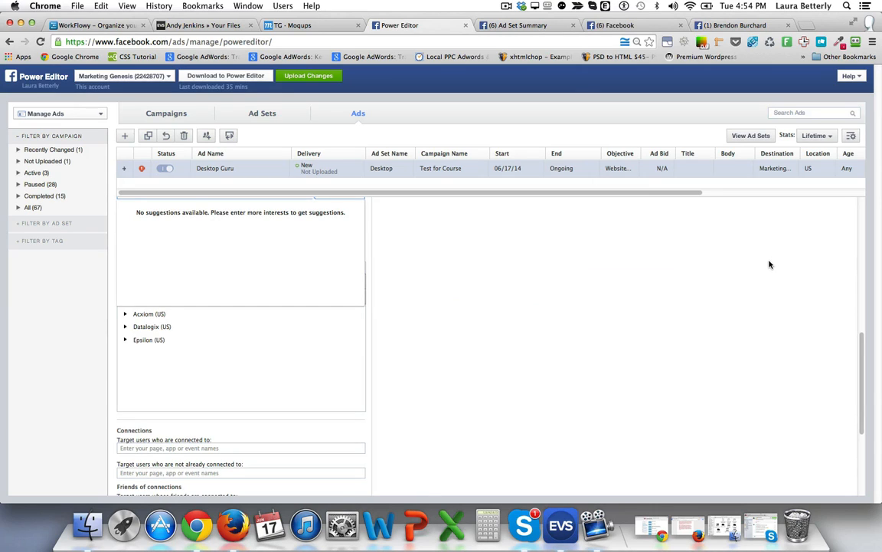
scroll(713, 273, down, 2)
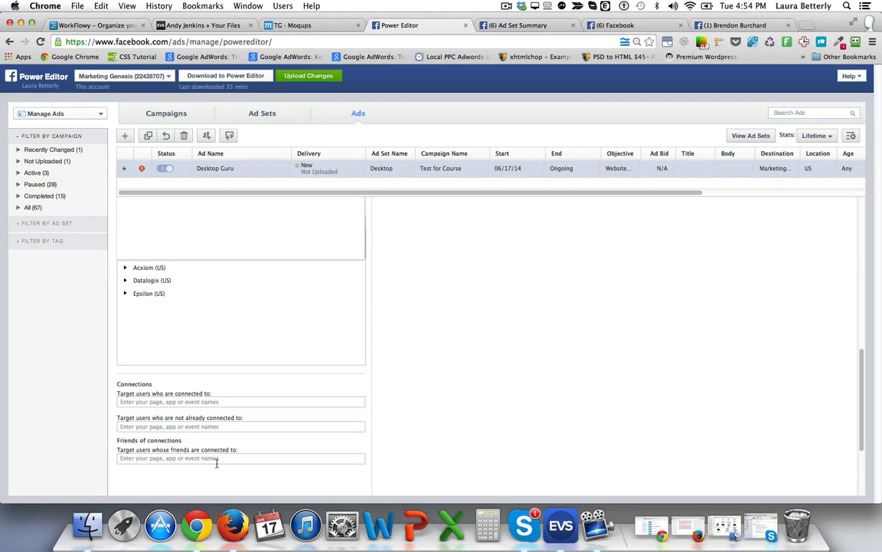
scroll(486, 373, up, 5)
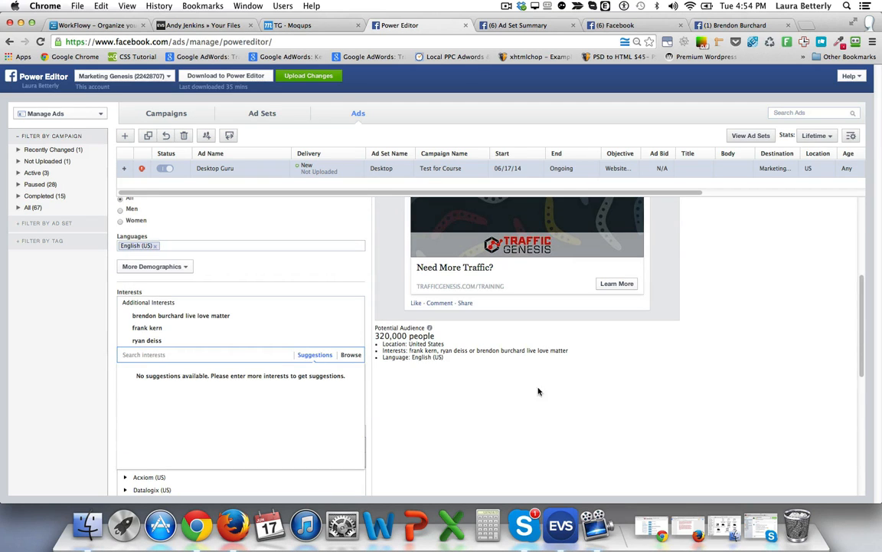
scroll(683, 396, up, 5)
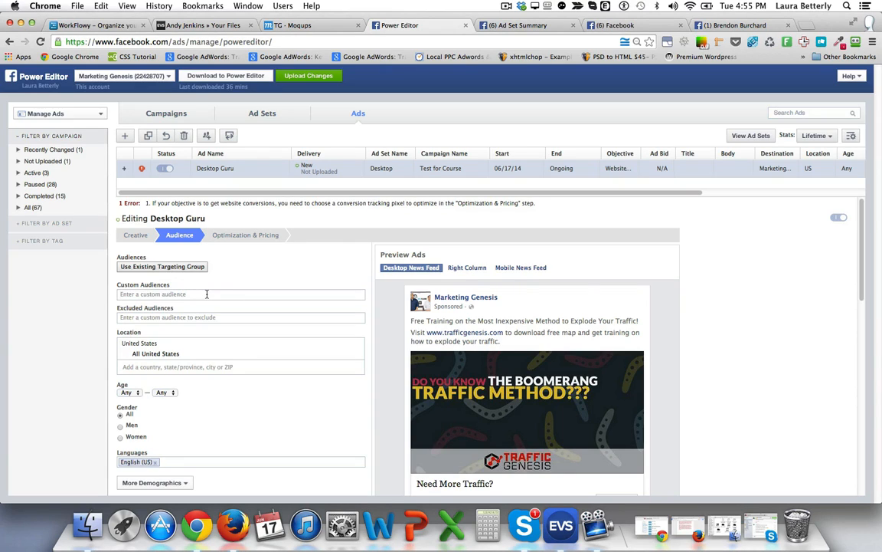
text(t)
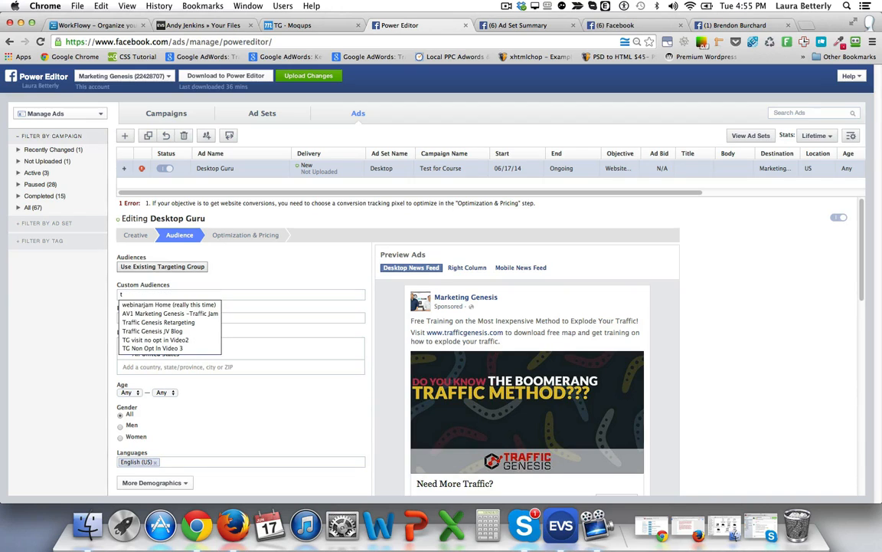
click(164, 309)
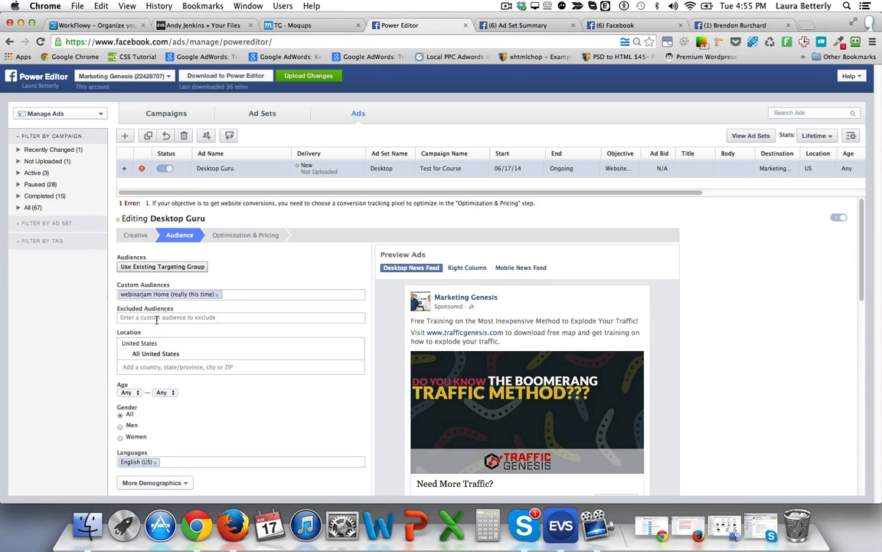
Exclude the custom audience "Eben Retargeting /eben-bonus-offer-facebook/" from the ad's targeting
click(156, 319)
text(f)
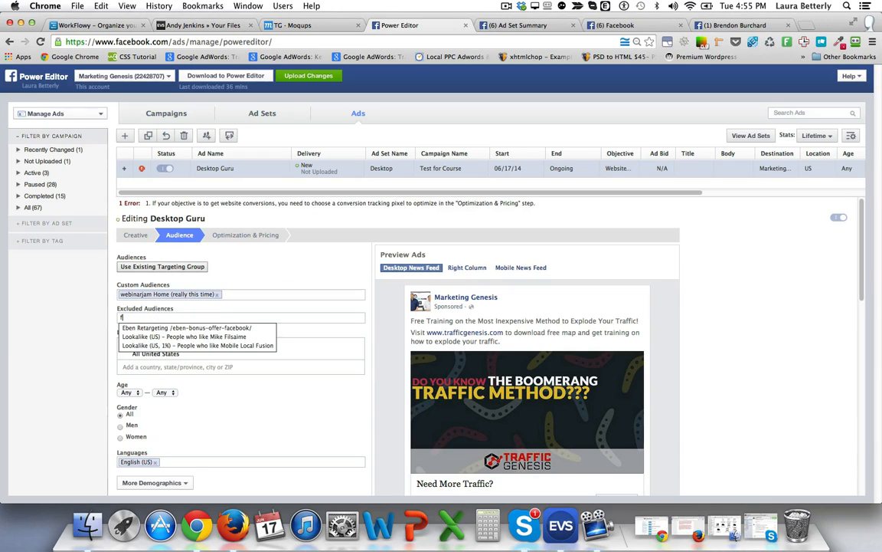
click(160, 328)
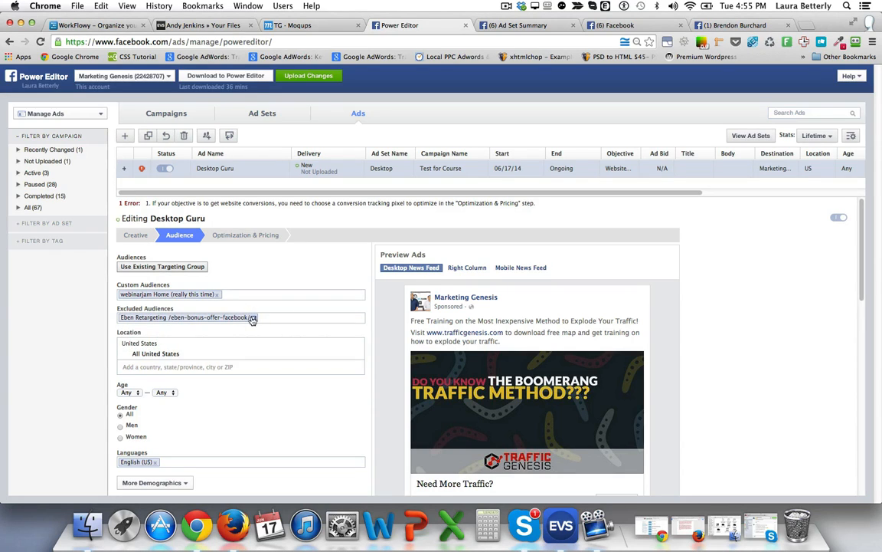
Remove the Eben Retargeting audience from the exclusions and "webinarjam Home (really this time)" from the custom audiences
click(253, 317)
click(218, 294)
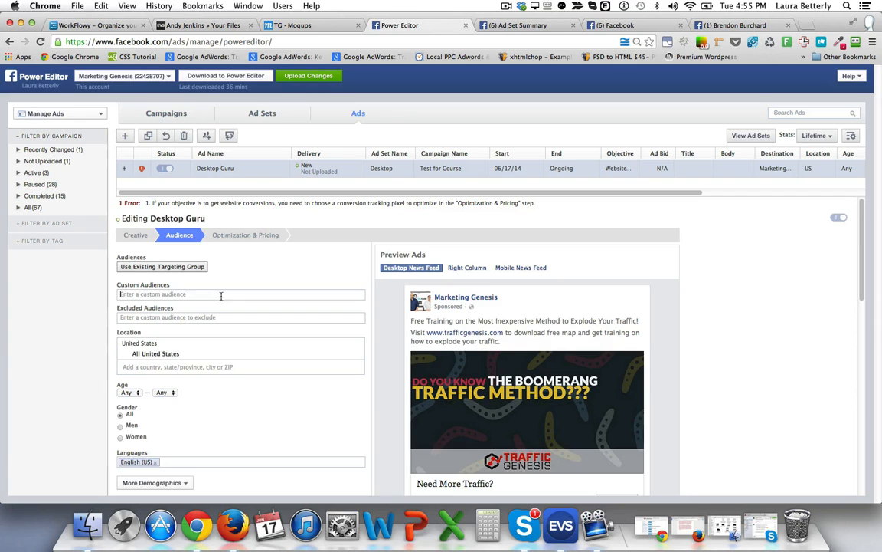
scroll(221, 296, down, 3)
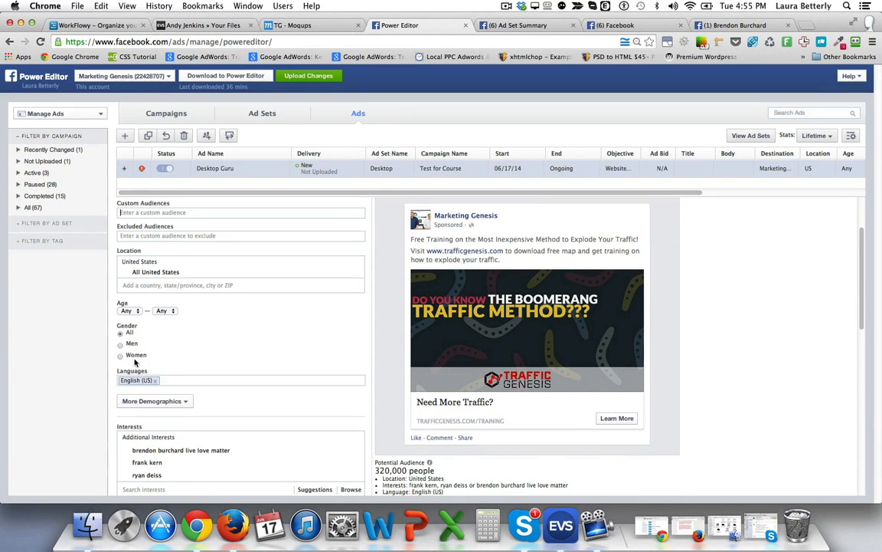
scroll(206, 305, up, 3)
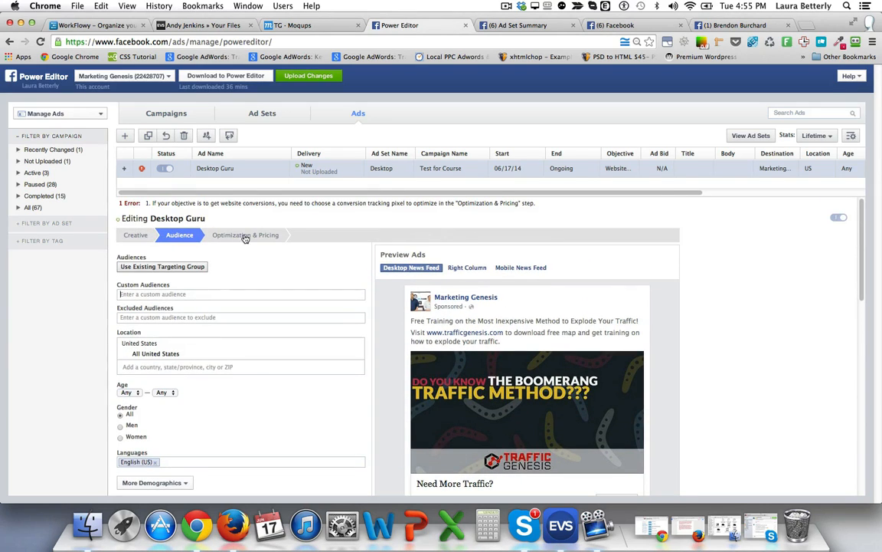
scroll(242, 284, down, 10)
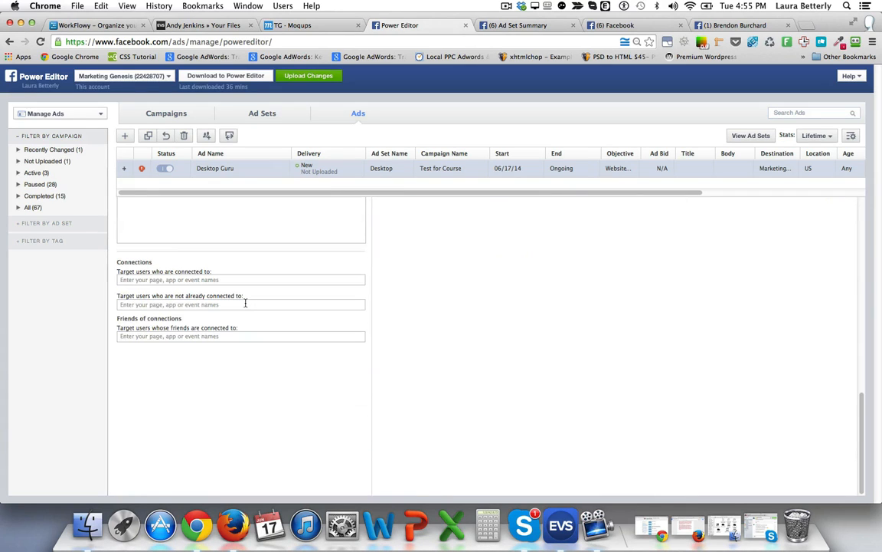
scroll(245, 304, up, 10)
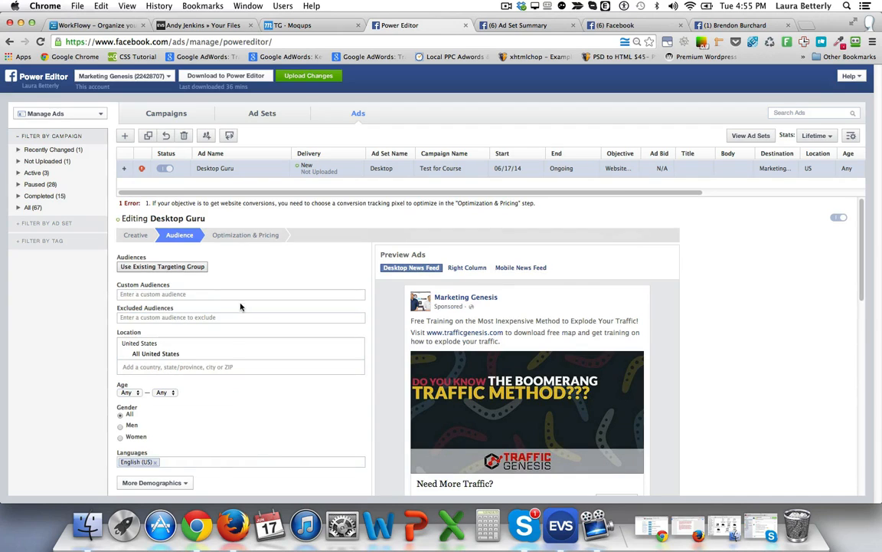
Check which existing targeting groups are available without applying one, and look over the audience's demographics and interests
click(194, 268)
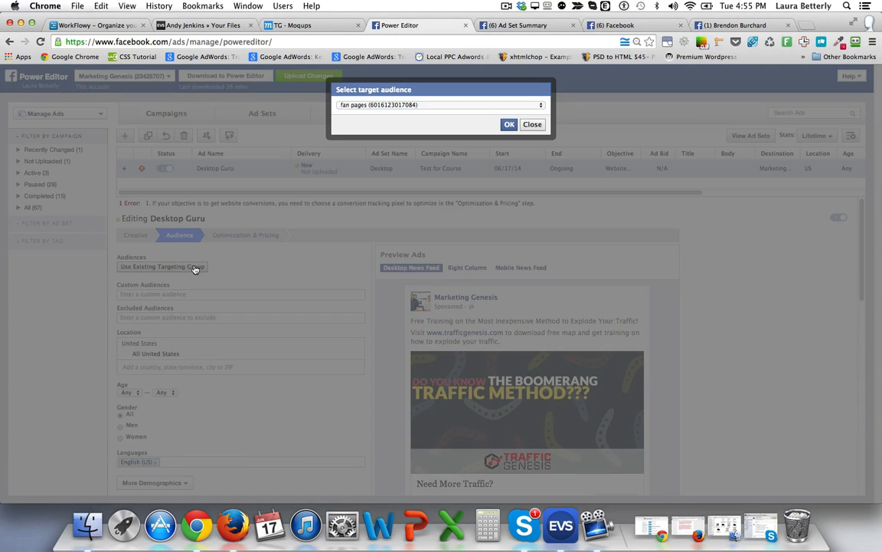
click(540, 106)
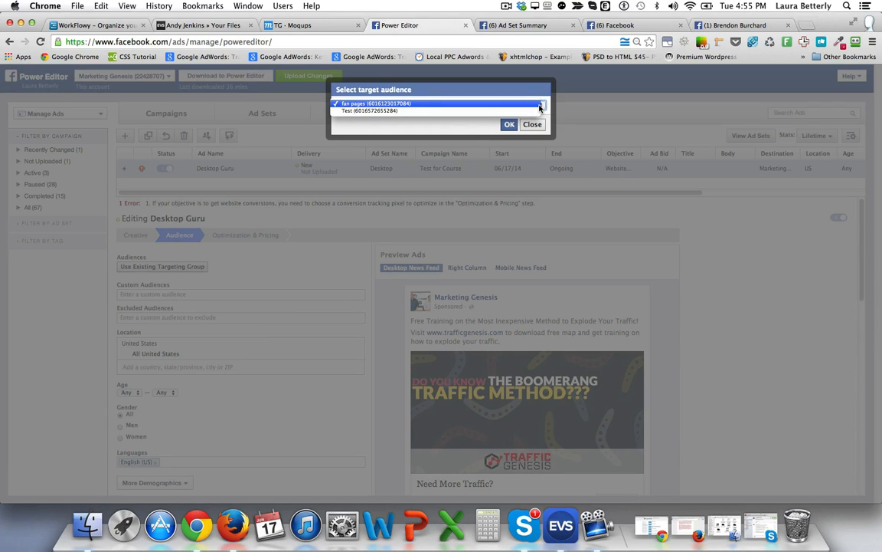
click(531, 125)
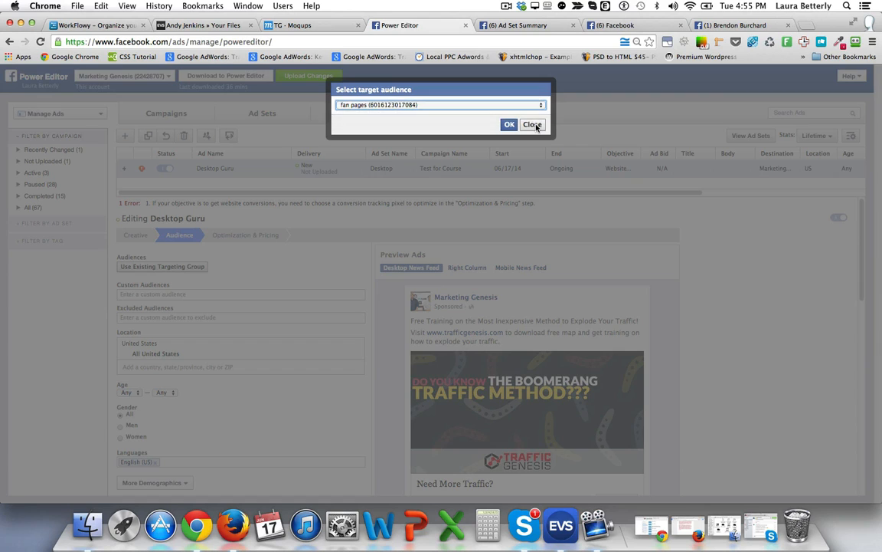
click(532, 125)
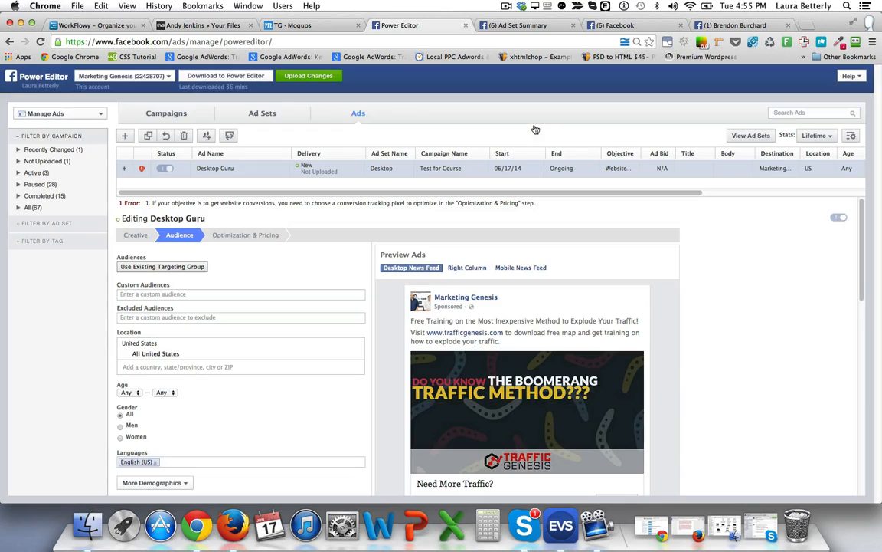
scroll(283, 289, down, 2)
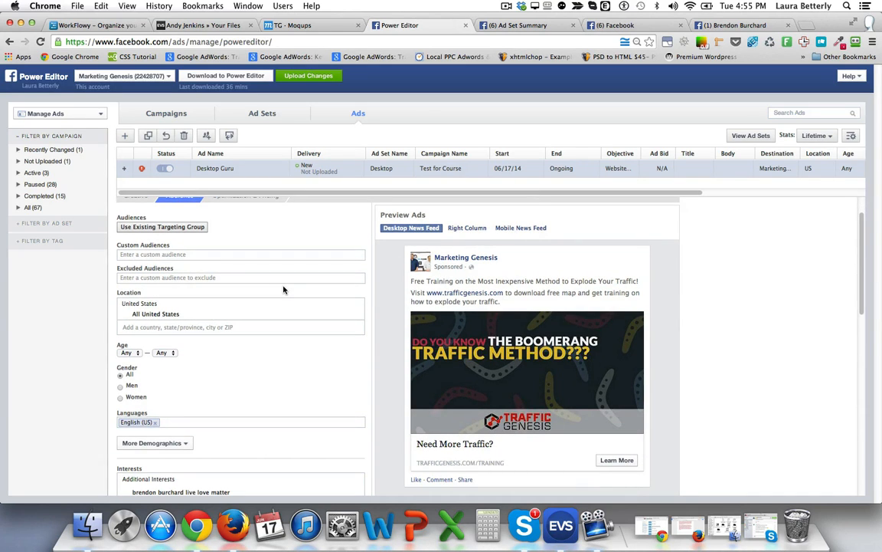
scroll(283, 289, down, 8)
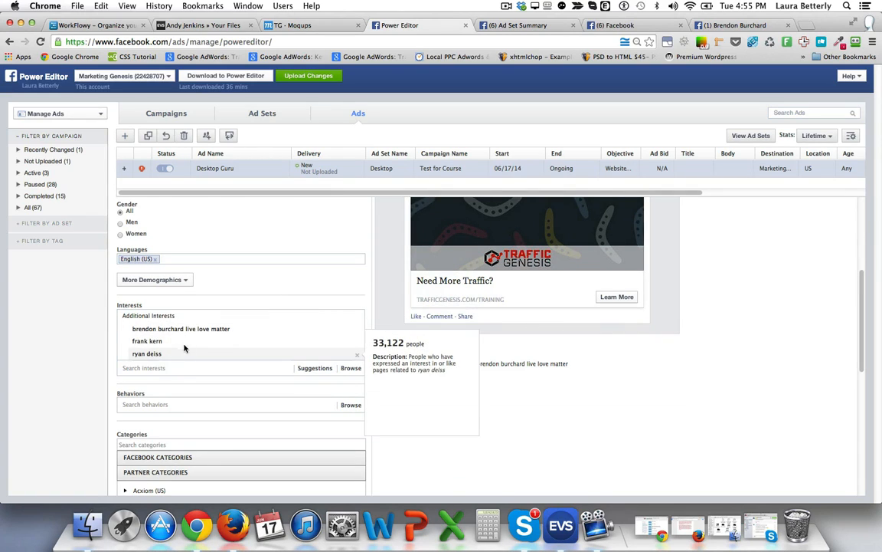
scroll(272, 299, up, 9)
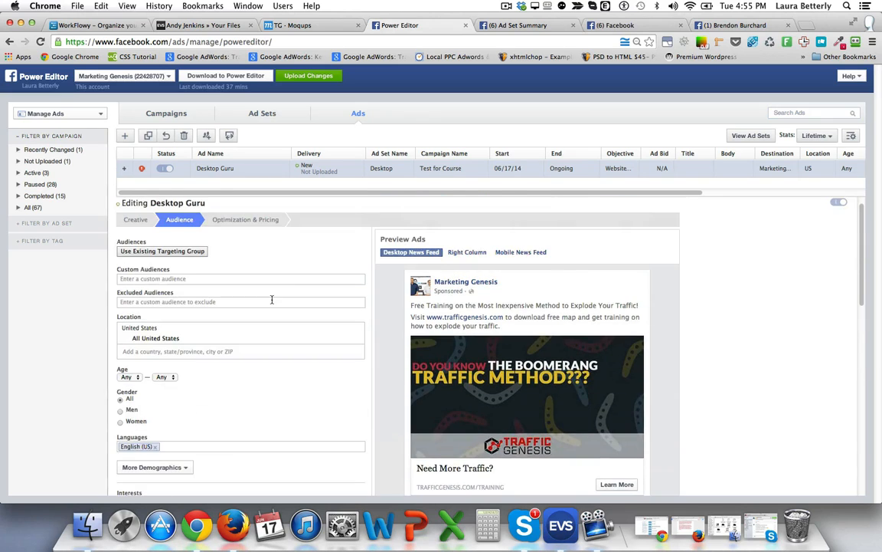
scroll(271, 299, up, 1)
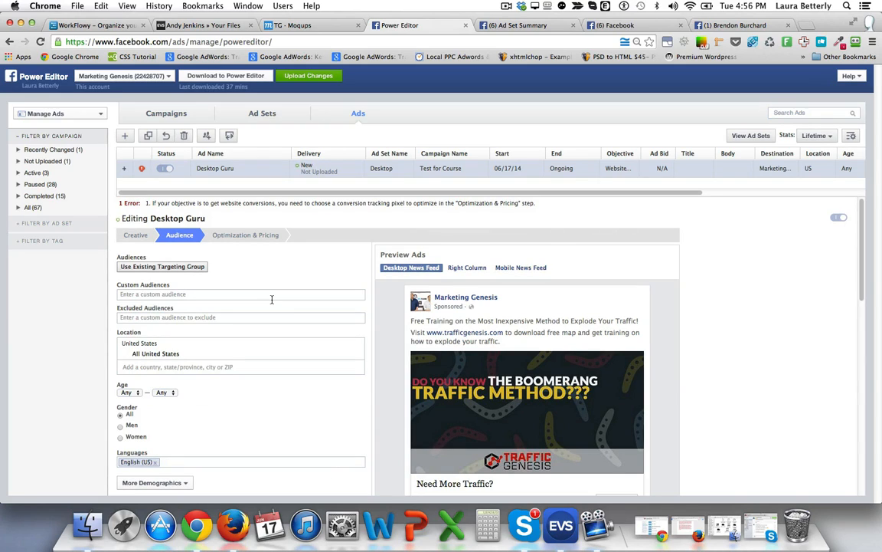
In the ad's optimization and pricing settings, set the Optimized CPM bids manually with a maximum of $3.00 per action
click(251, 235)
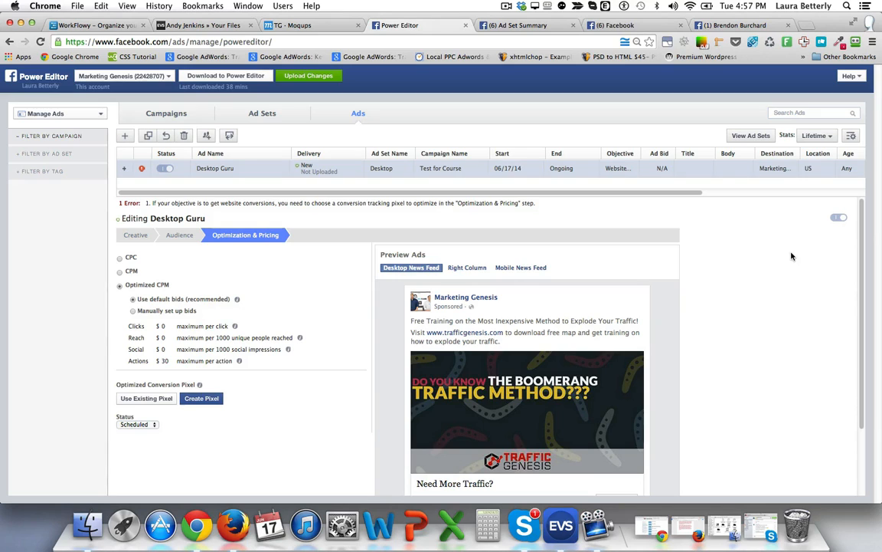
mouse_move(238, 300)
mouse_move(287, 352)
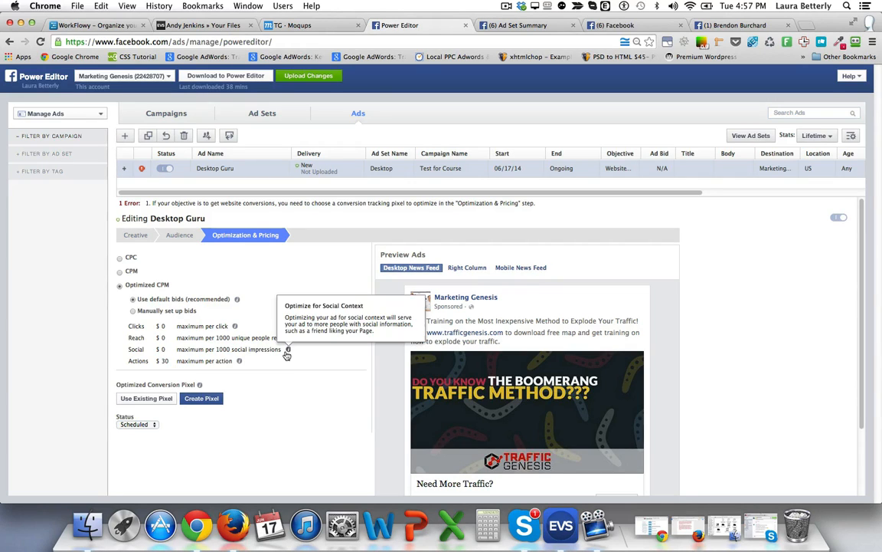
mouse_move(239, 363)
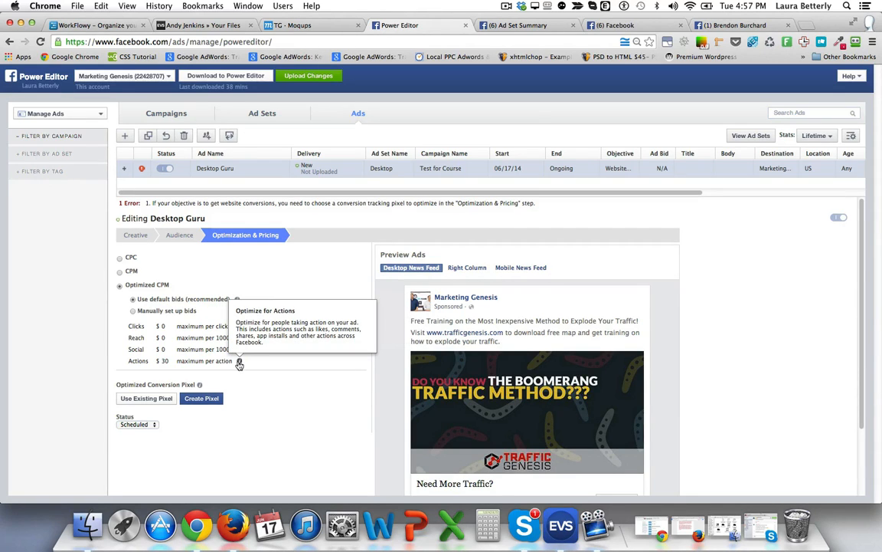
click(133, 311)
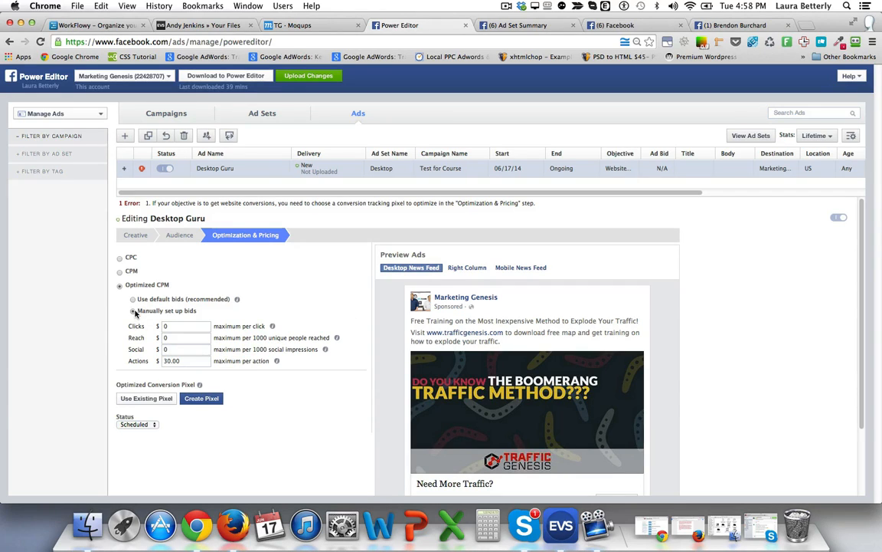
drag(187, 361, 131, 351)
Assign the existing "TG - Video 1 Main Opt In" pixel as the ad's optimized conversion pixel
click(133, 398)
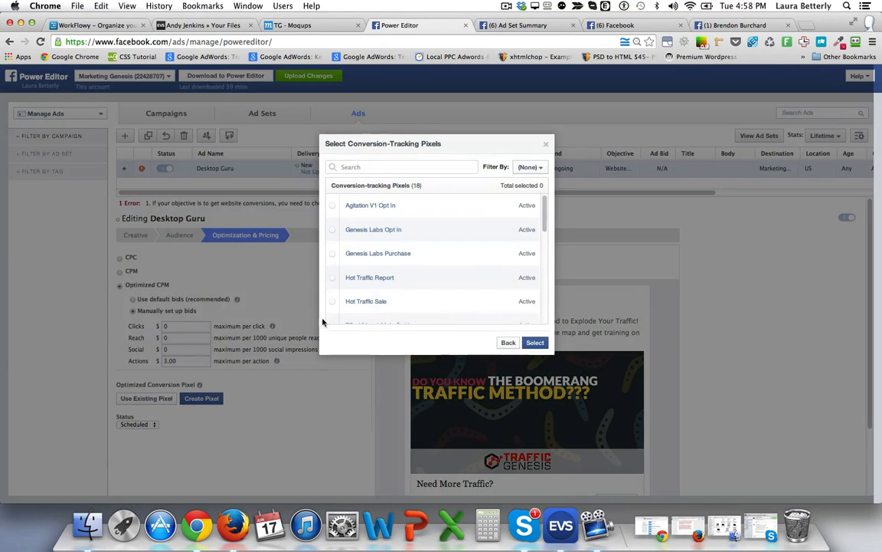
drag(545, 213, 560, 242)
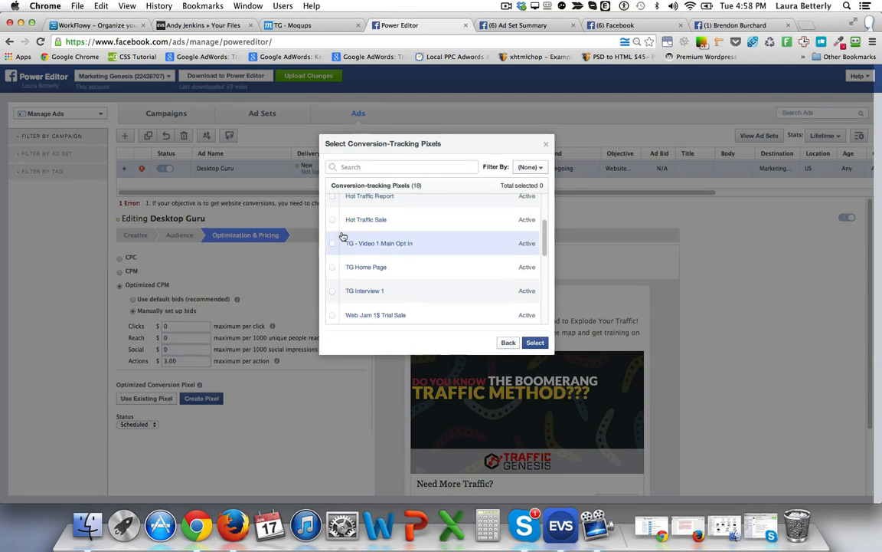
click(333, 244)
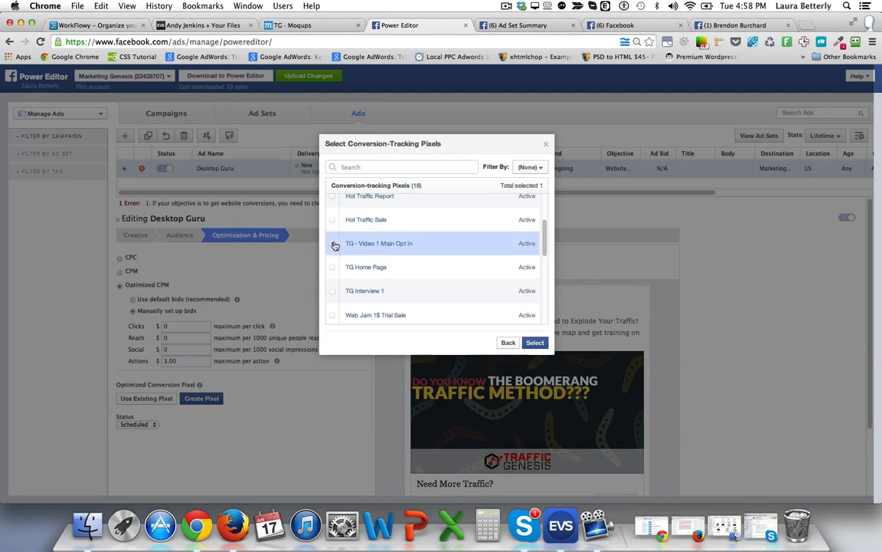
click(534, 343)
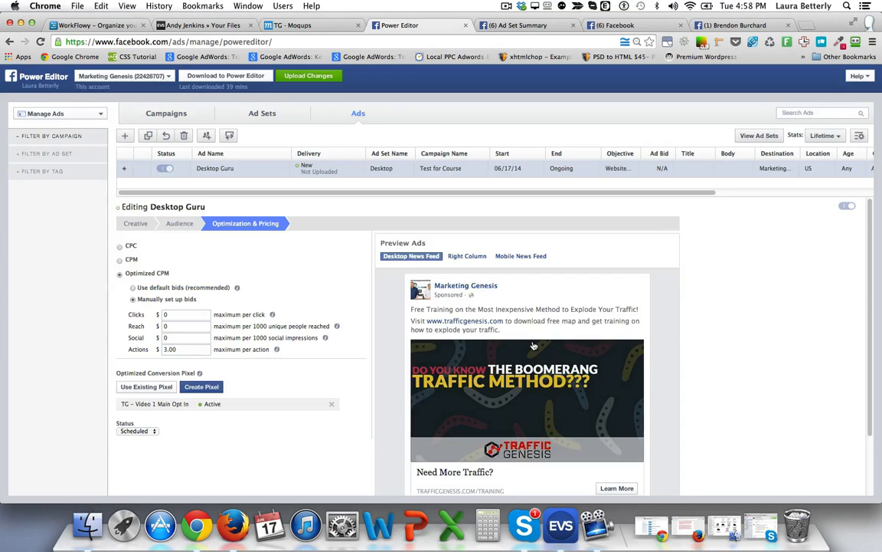
In the ad's creative settings, add the Hot Traffic Sale and Genesis Labs Purchase pixels to its conversion-tracking pixels
click(135, 223)
scroll(335, 338, down, 4)
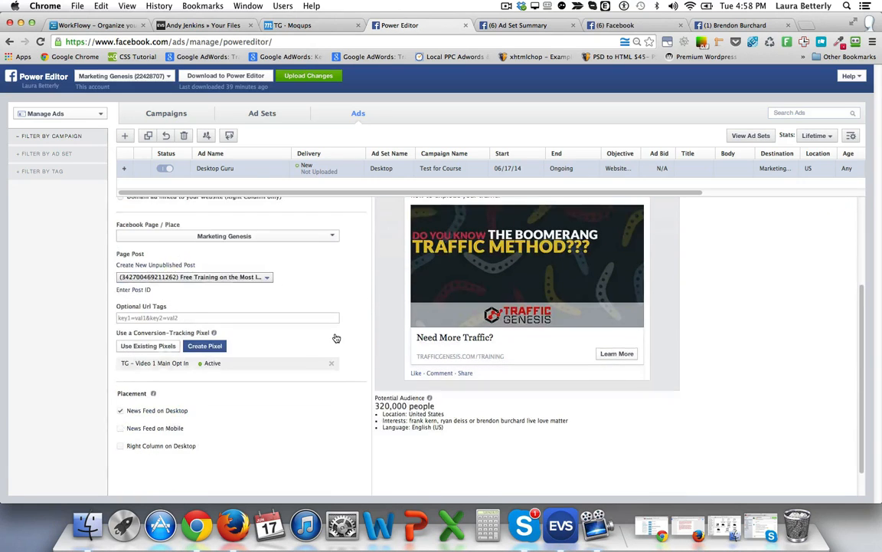
scroll(335, 338, down, 1)
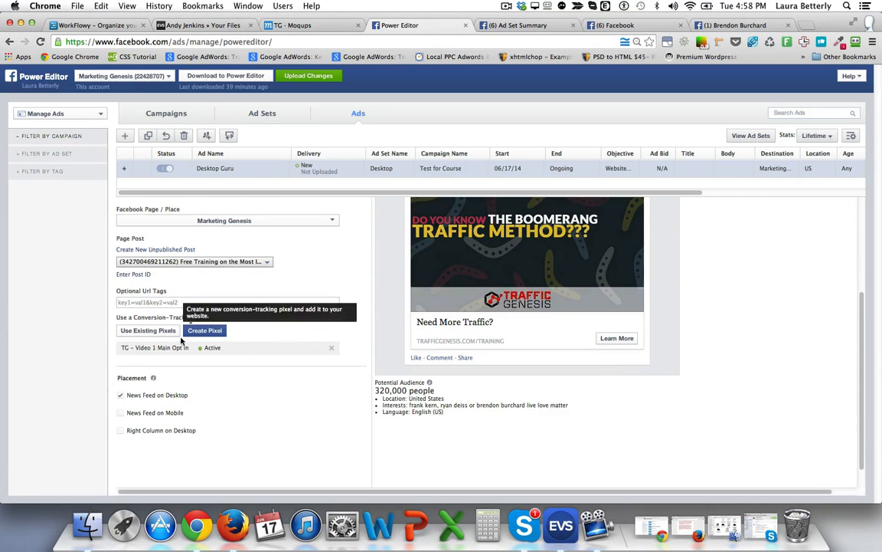
click(144, 335)
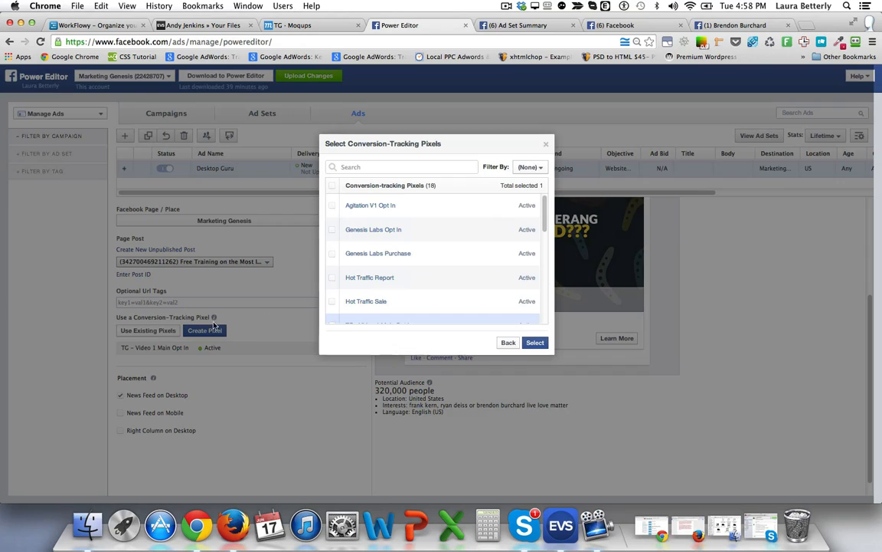
click(332, 302)
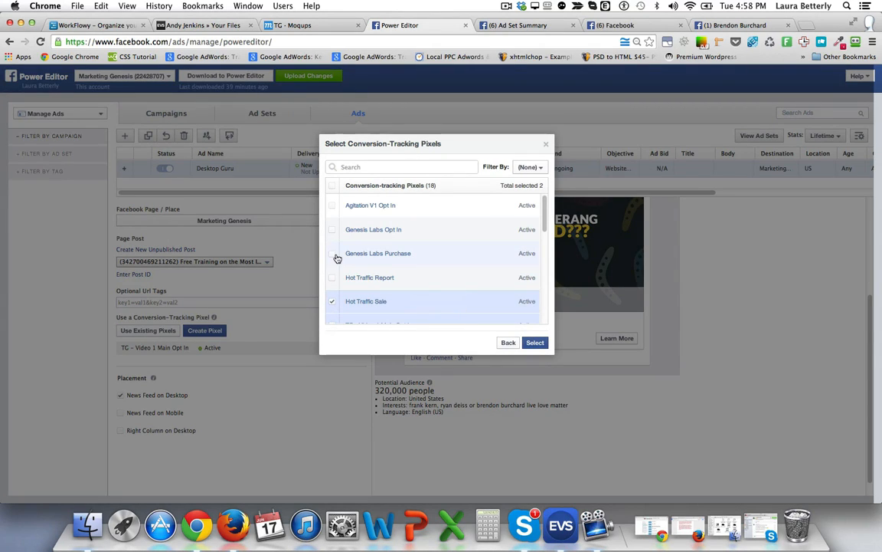
click(334, 256)
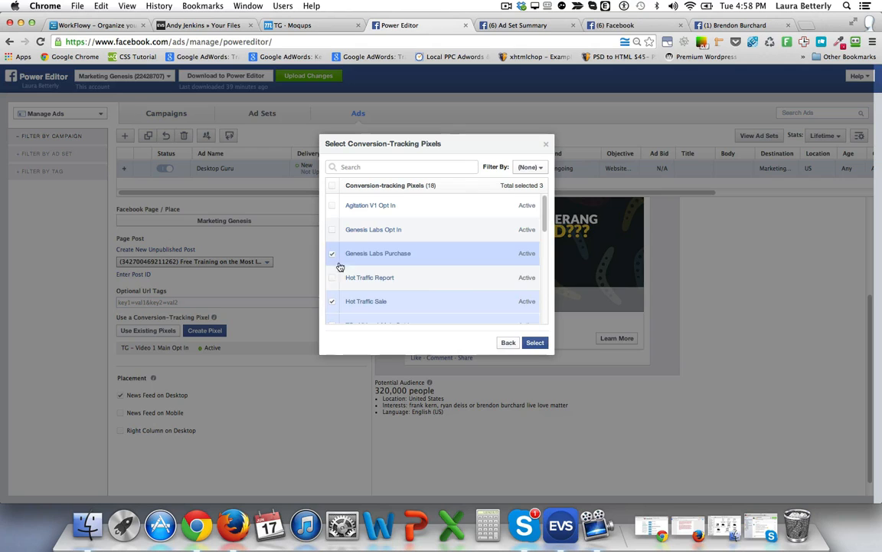
click(535, 343)
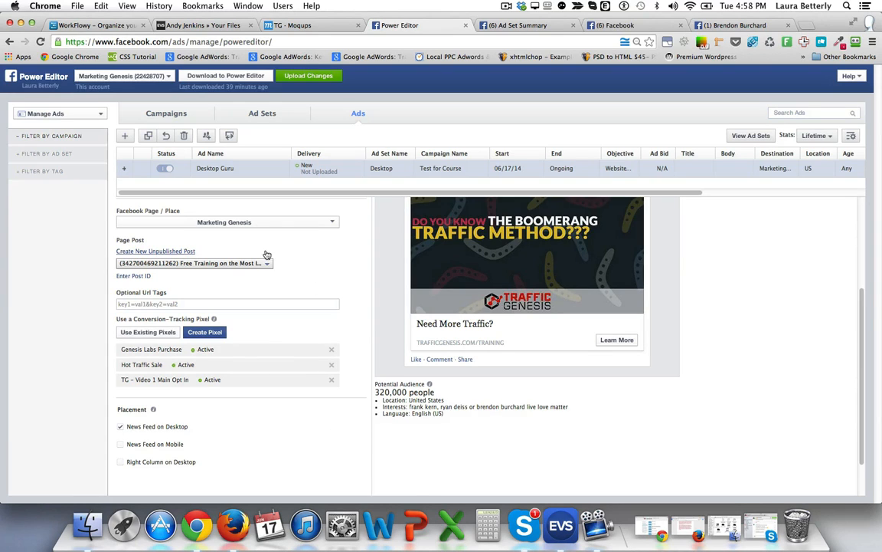
Review the ad's bid amounts and optimized conversion pixel in the optimization and pricing settings
scroll(266, 245, up, 3)
click(265, 216)
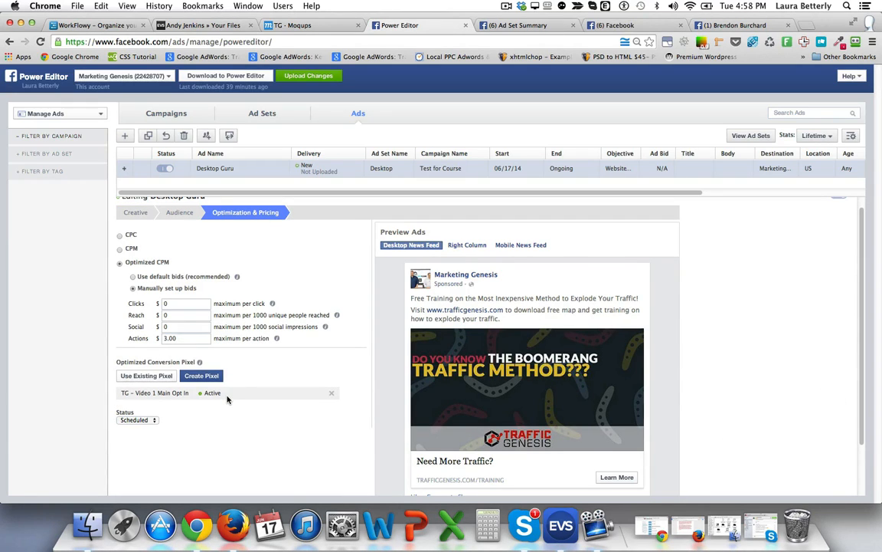
scroll(283, 318, up, 1)
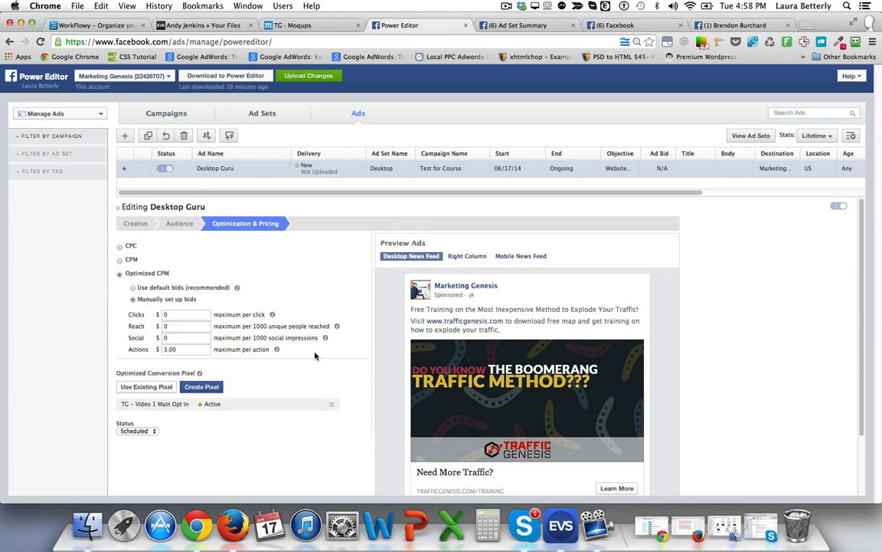
Remove the Genesis Labs Purchase and Hot Traffic Sale pixels from the ad creative's conversion tracking
click(140, 227)
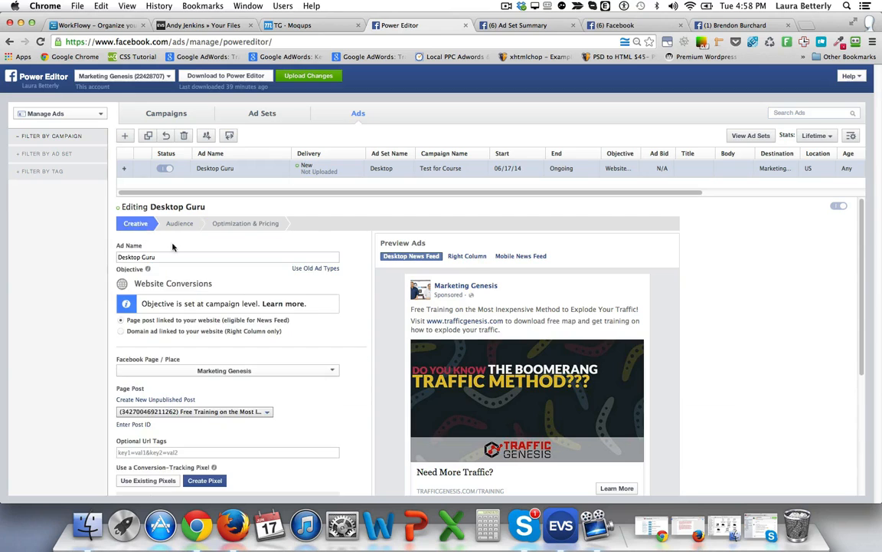
scroll(306, 352, down, 5)
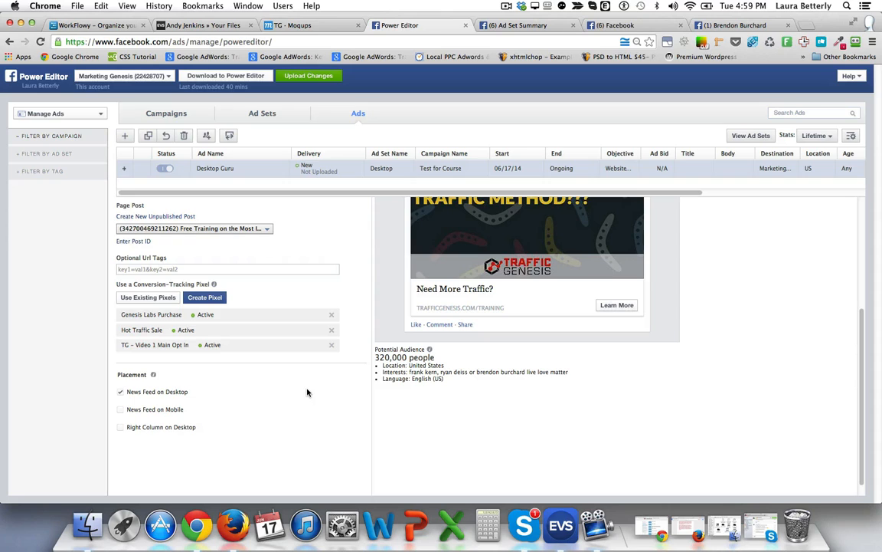
click(332, 317)
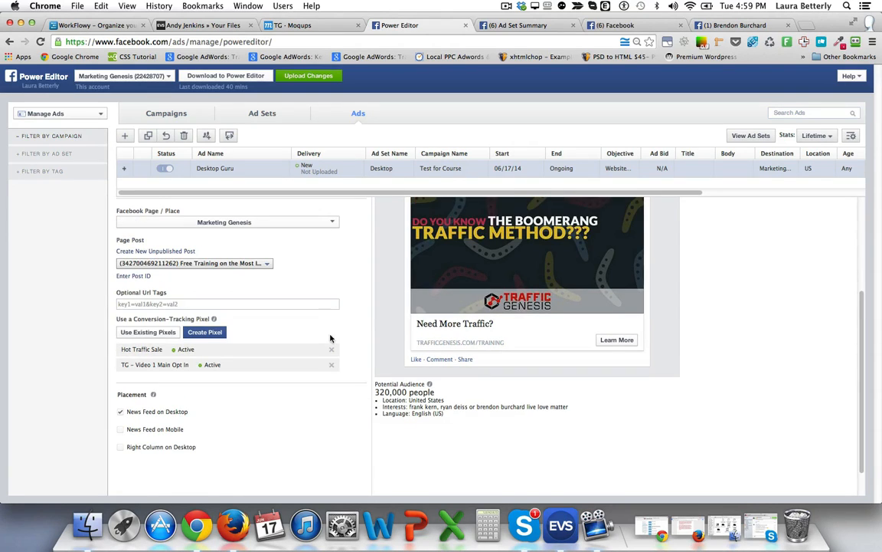
click(333, 350)
scroll(315, 404, up, 4)
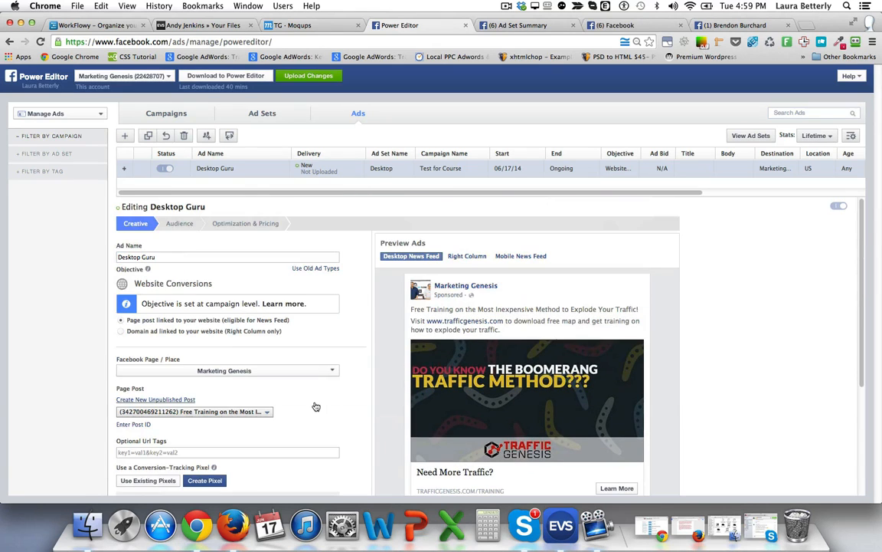
Check the Desktop Guru ad's creative settings and upload the pending campaign, ad set and ad changes to Facebook
scroll(339, 250, down, 4)
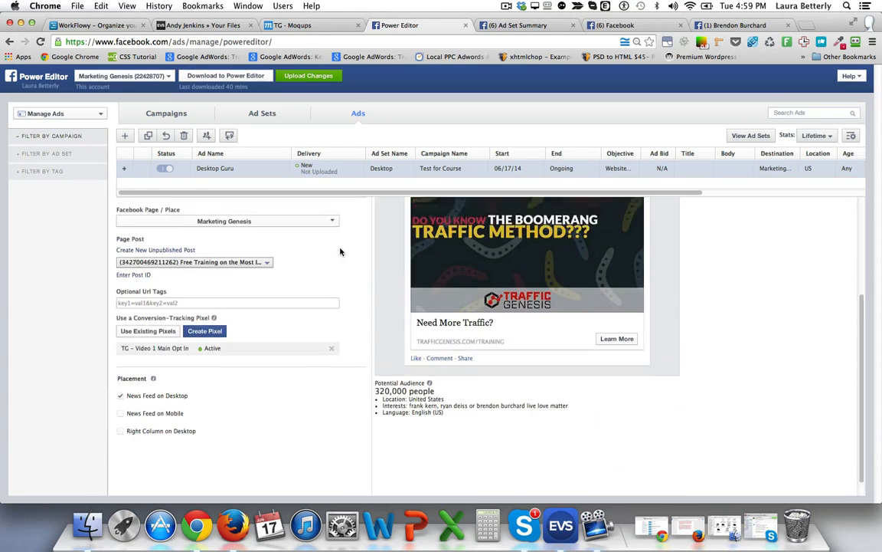
scroll(341, 251, up, 4)
click(309, 76)
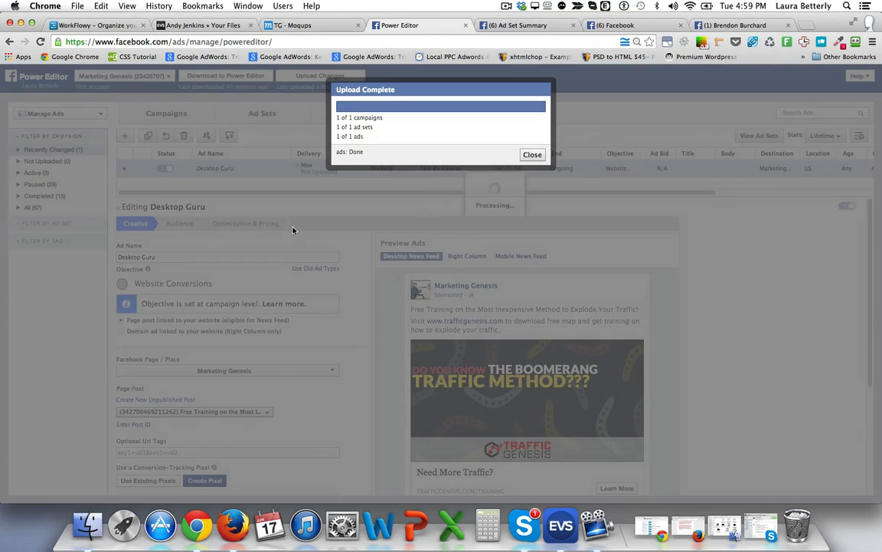
click(533, 154)
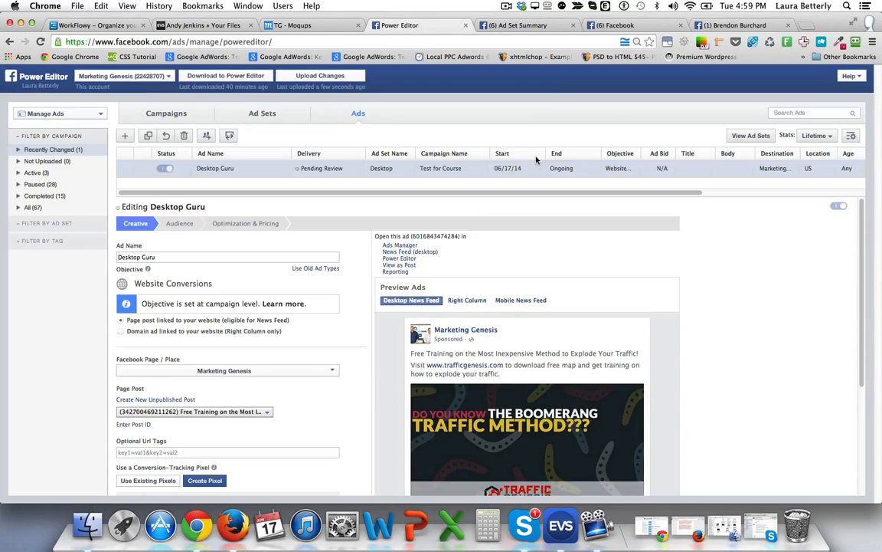
Filter to recently changed items and review the Test for Course campaign, its Desktop ad set and the Desktop Guru ad
click(262, 115)
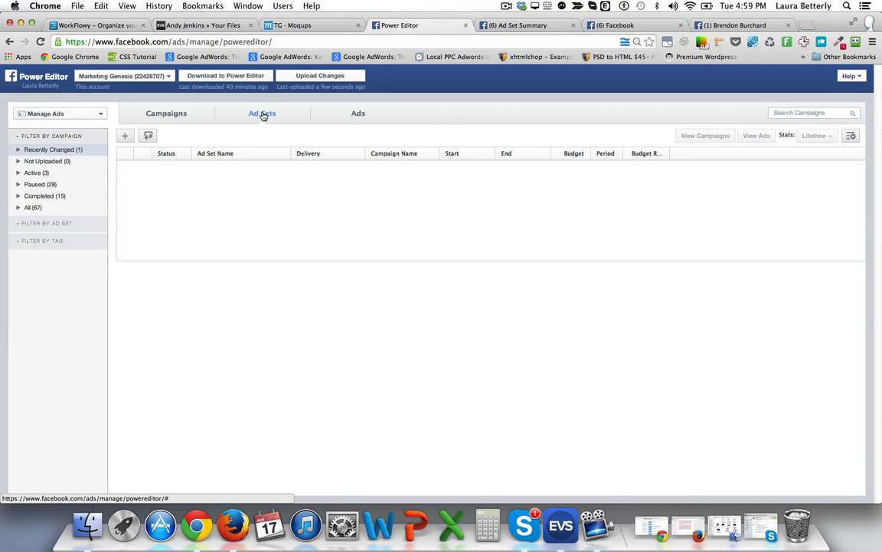
click(169, 114)
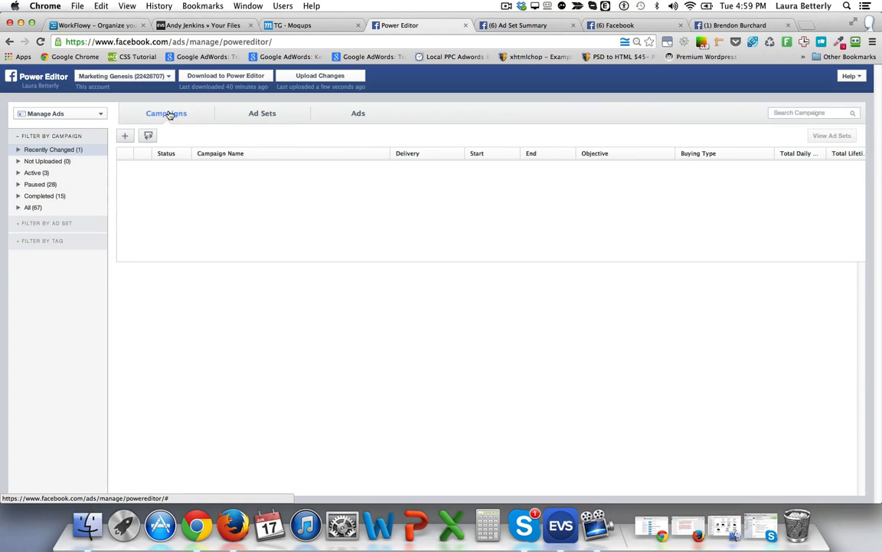
click(50, 150)
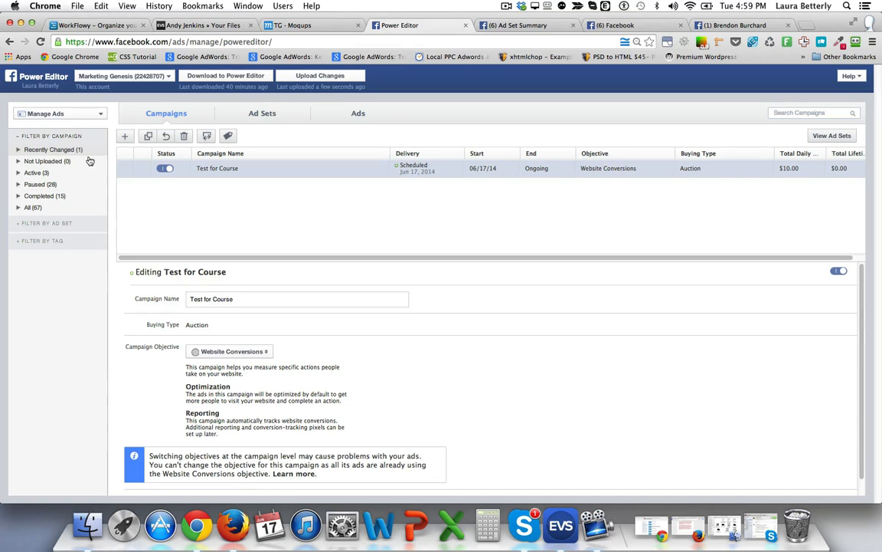
click(268, 116)
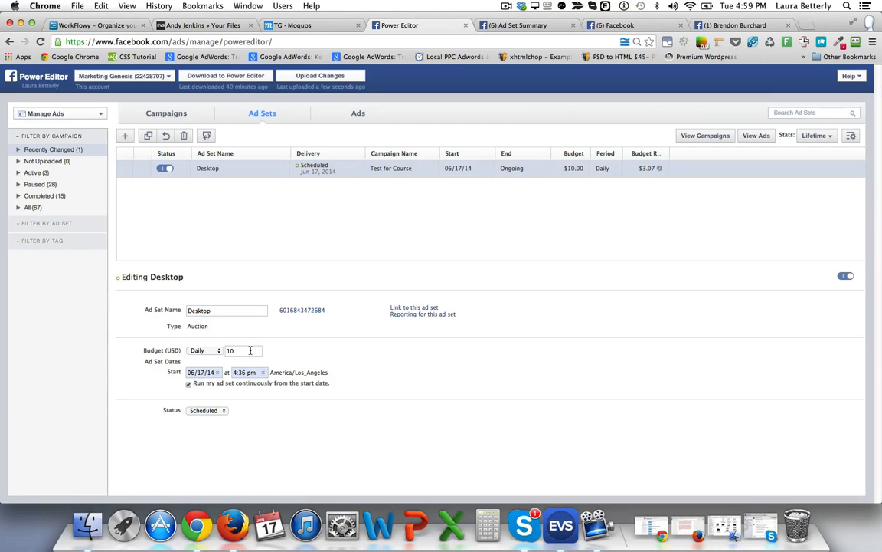
click(355, 115)
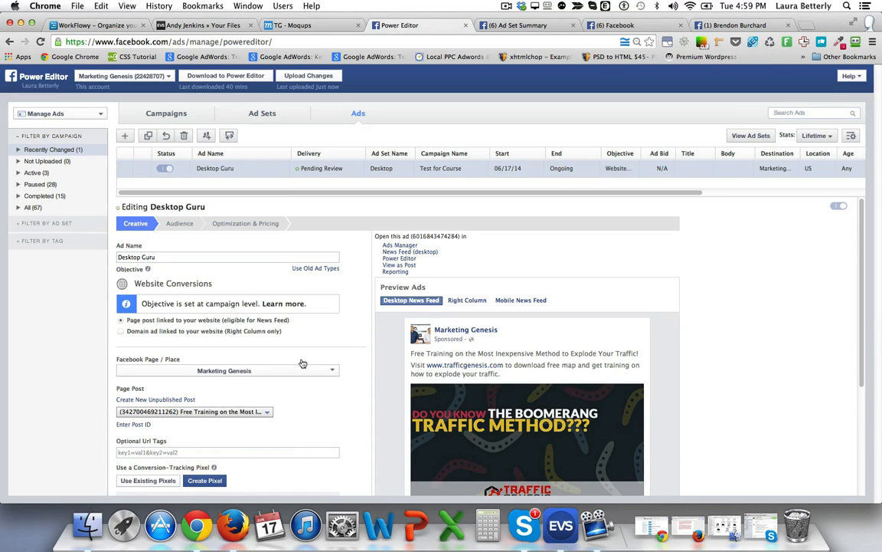
scroll(302, 363, down, 3)
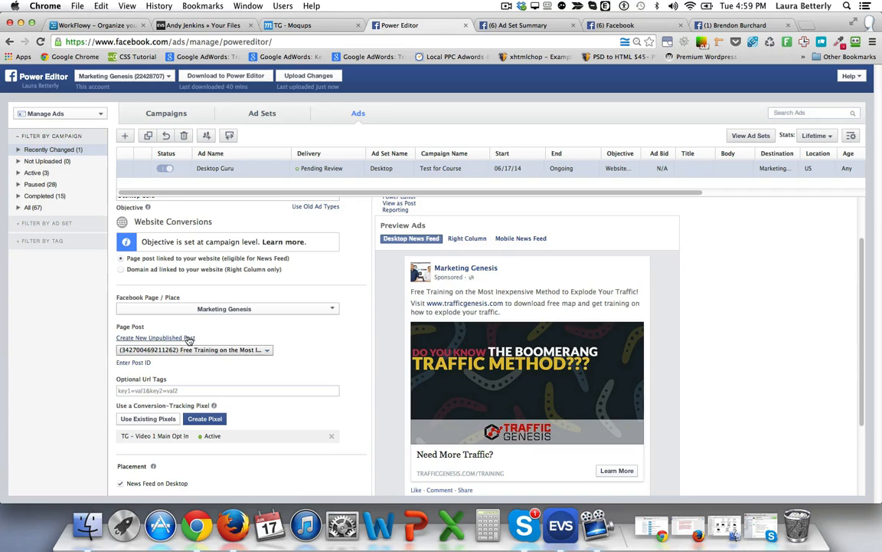
scroll(303, 356, up, 3)
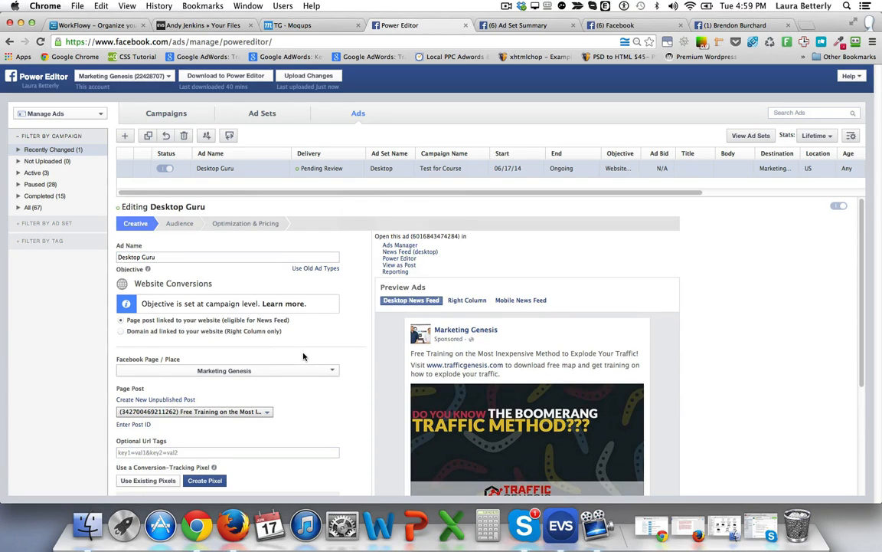
Go to page management, preview the newest Free Training post of Marketing Genesis and open that post on its Facebook page
click(165, 78)
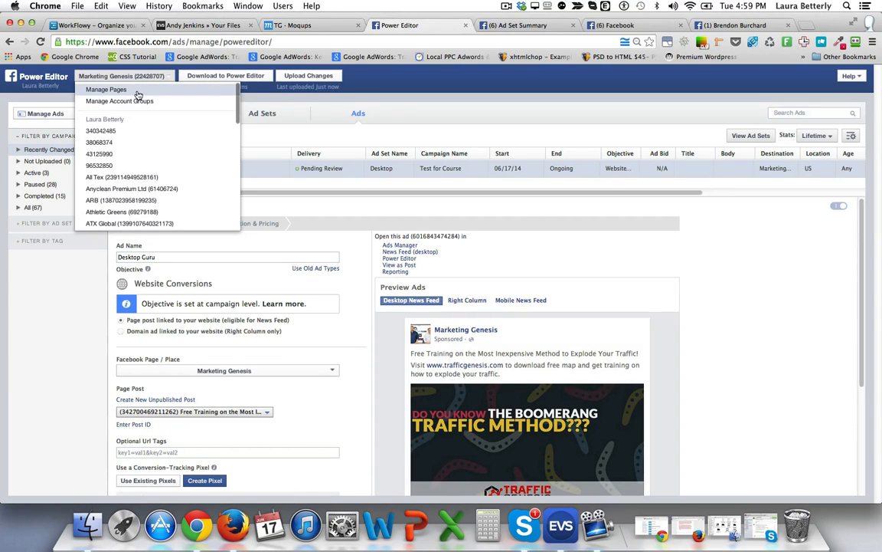
click(138, 91)
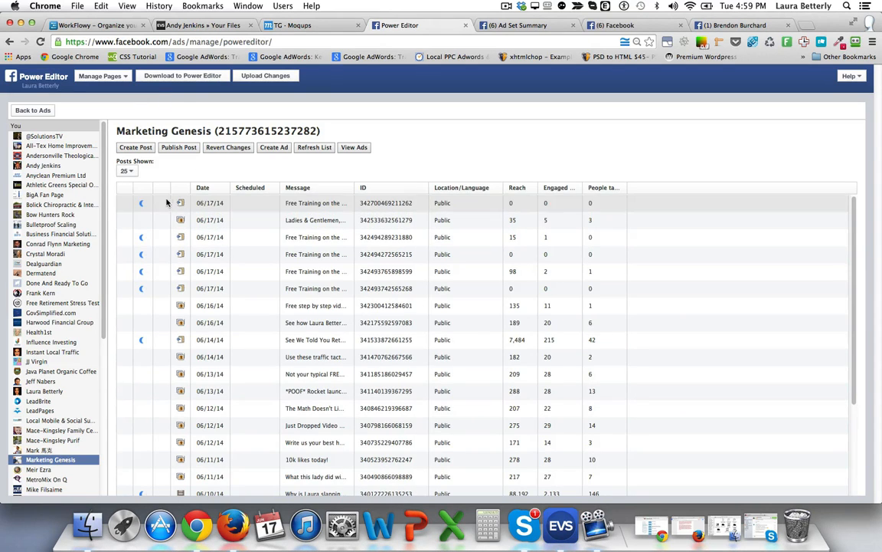
mouse_move(143, 206)
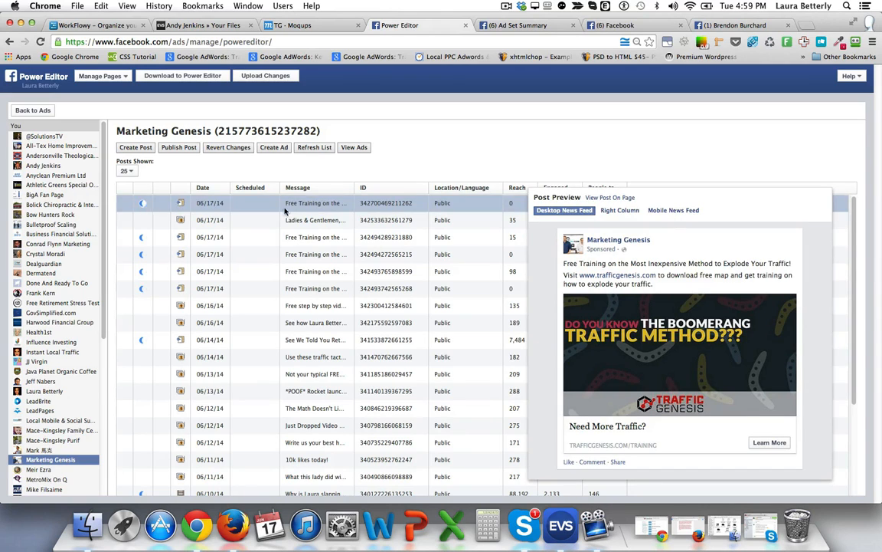
click(613, 198)
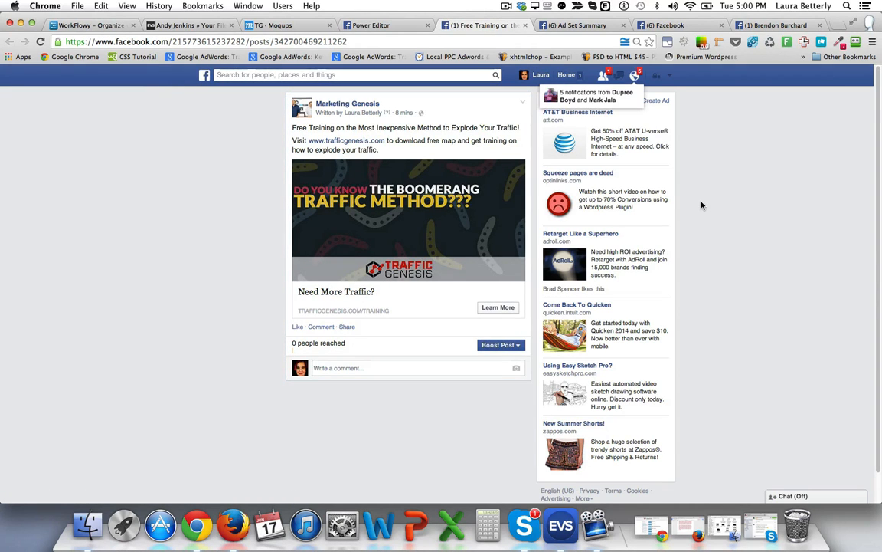
Inspect the options available on the opened Free Training post and return to Power Editor's page post list
click(422, 25)
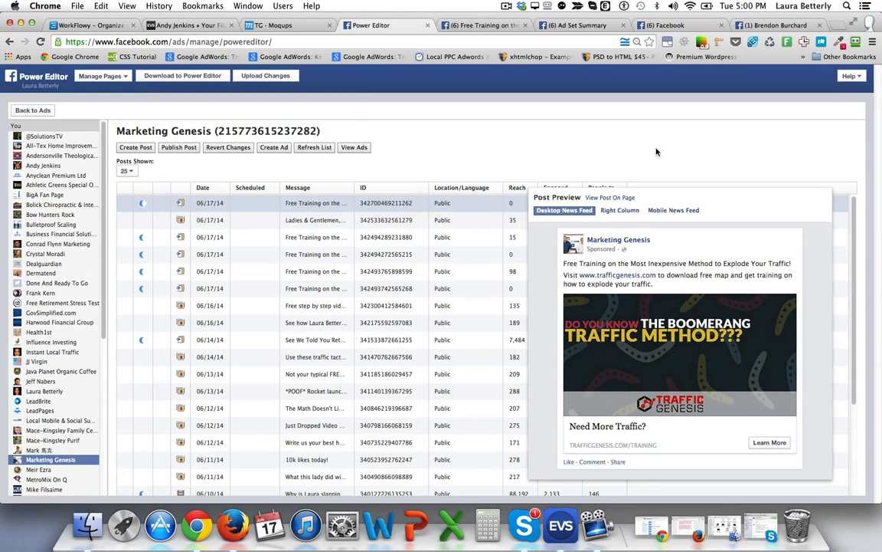
click(484, 26)
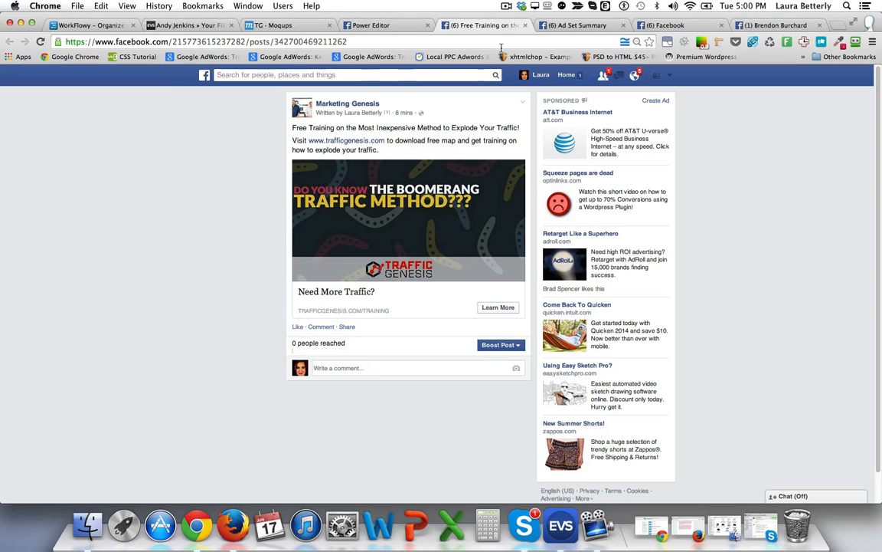
click(522, 103)
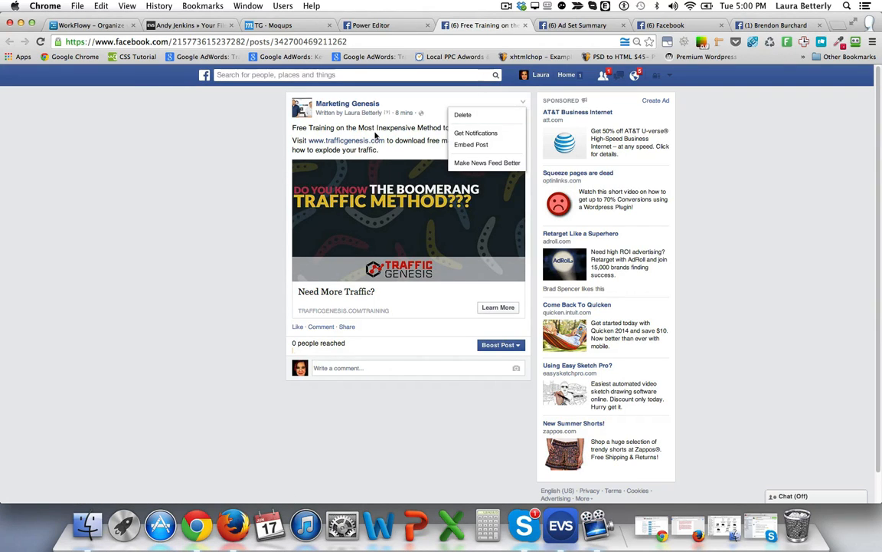
click(367, 25)
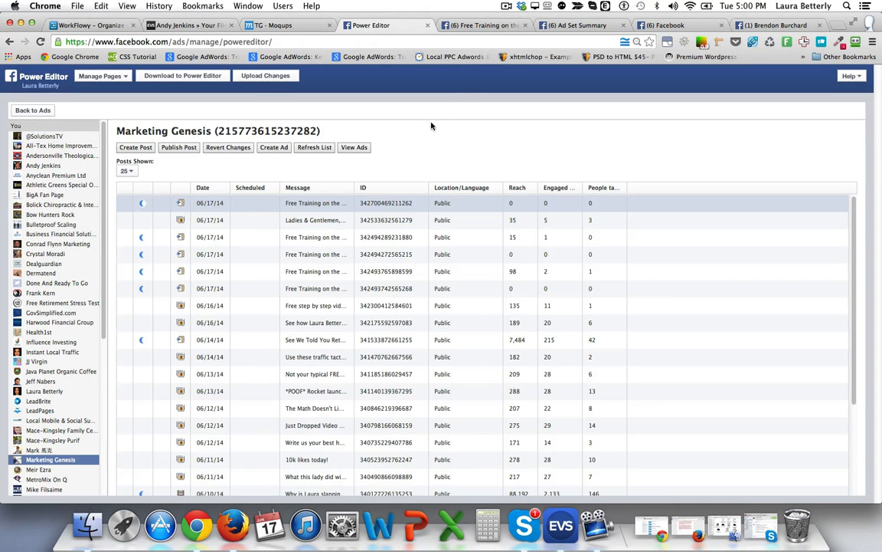
Examine the form for a new unpublished post and the ad-creation form for an older Free Training post, closing both without creating anything
click(135, 148)
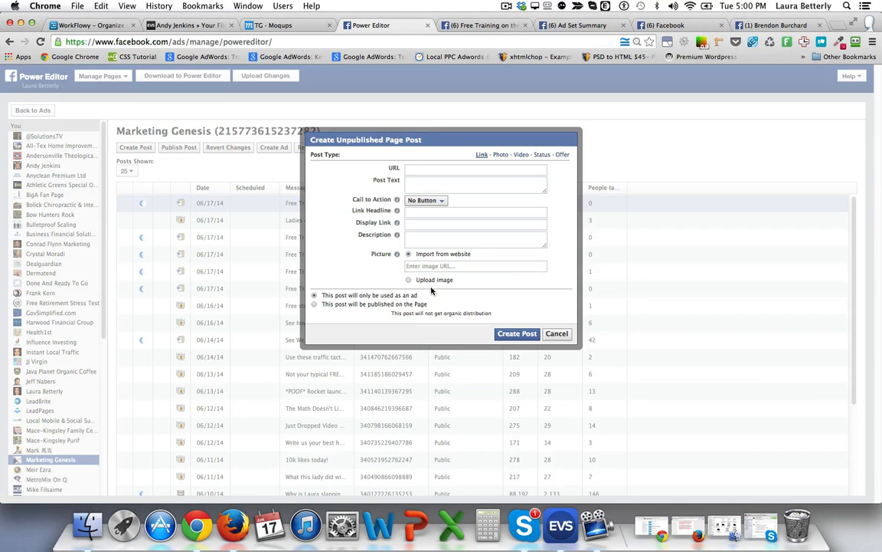
click(557, 334)
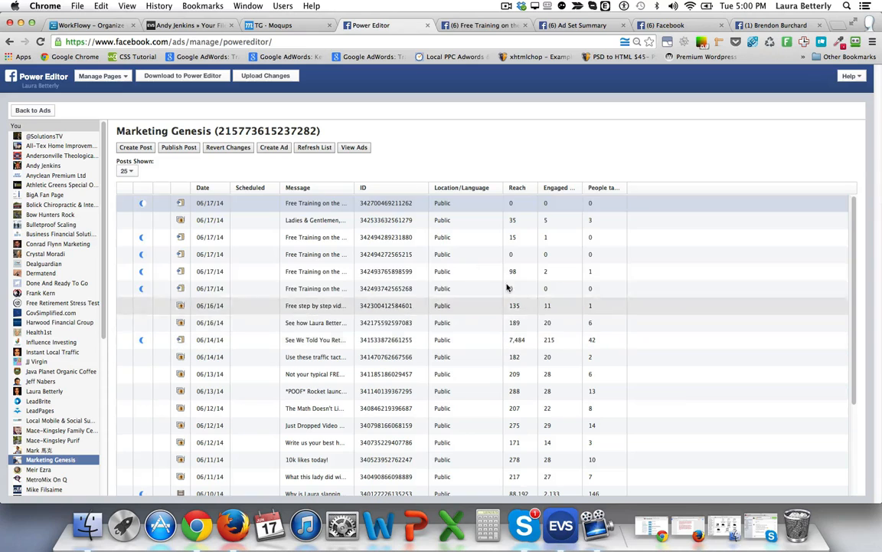
click(142, 237)
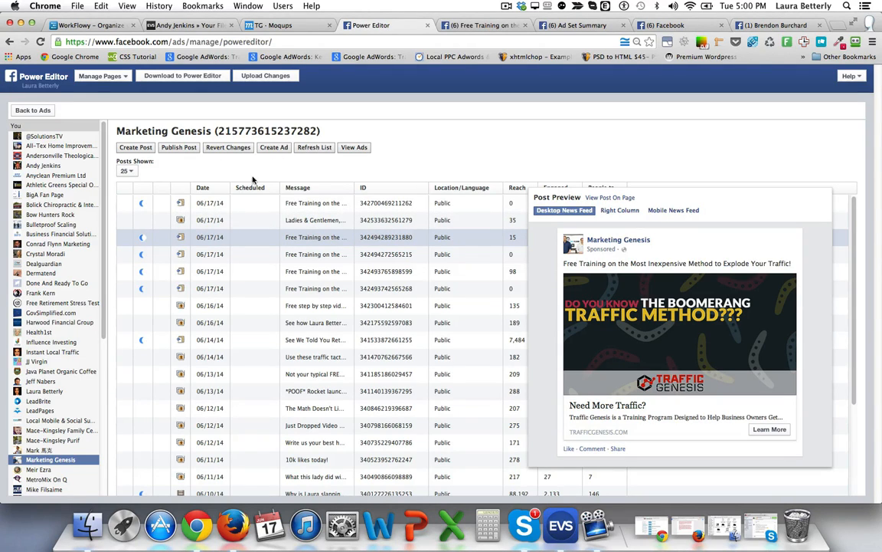
click(270, 148)
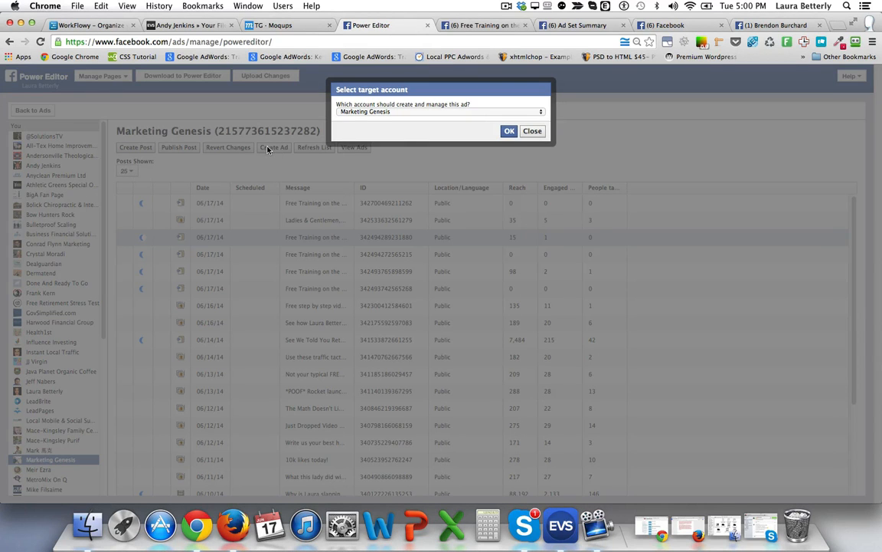
click(509, 131)
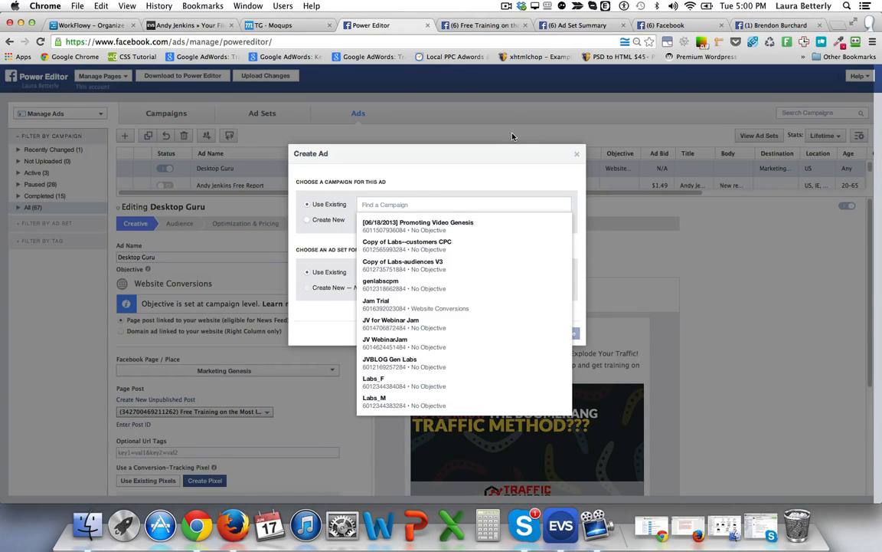
click(577, 156)
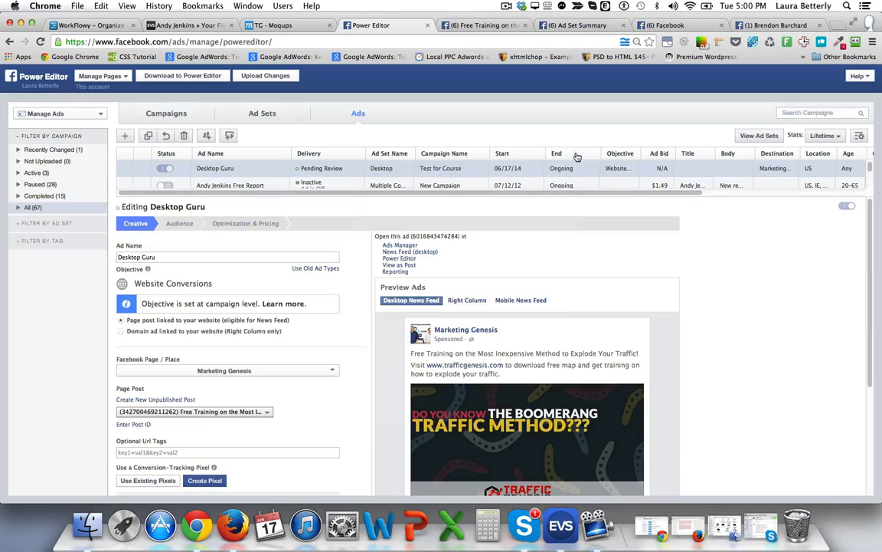
Reload Power Editor from the Chrome apps page and return to the Marketing Genesis post list in page management
click(125, 79)
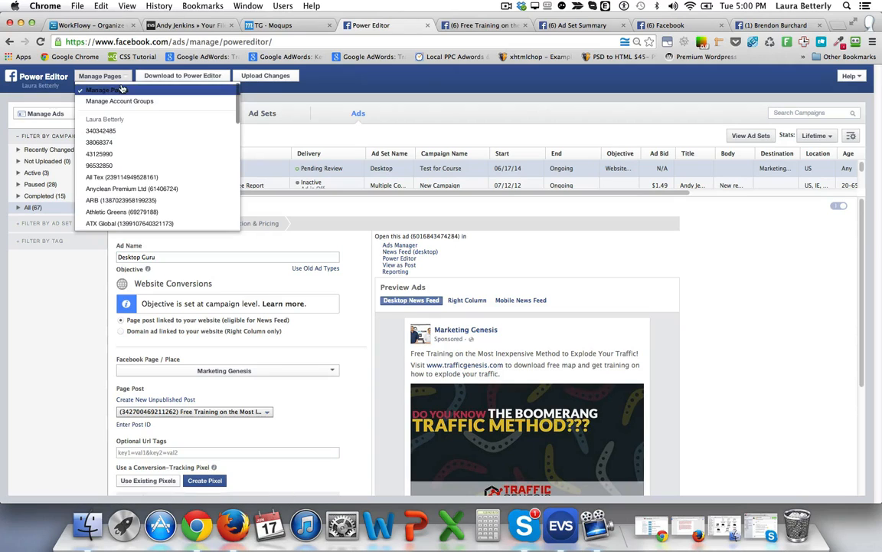
click(122, 88)
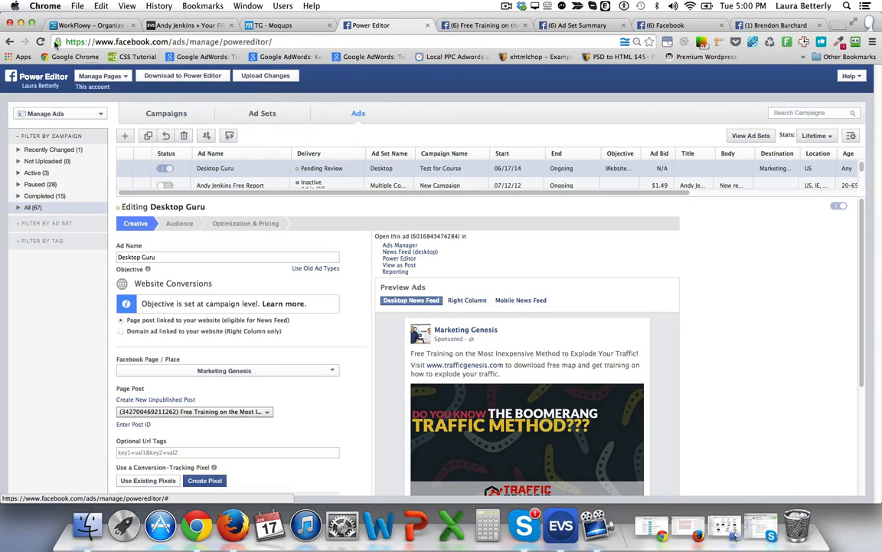
click(9, 42)
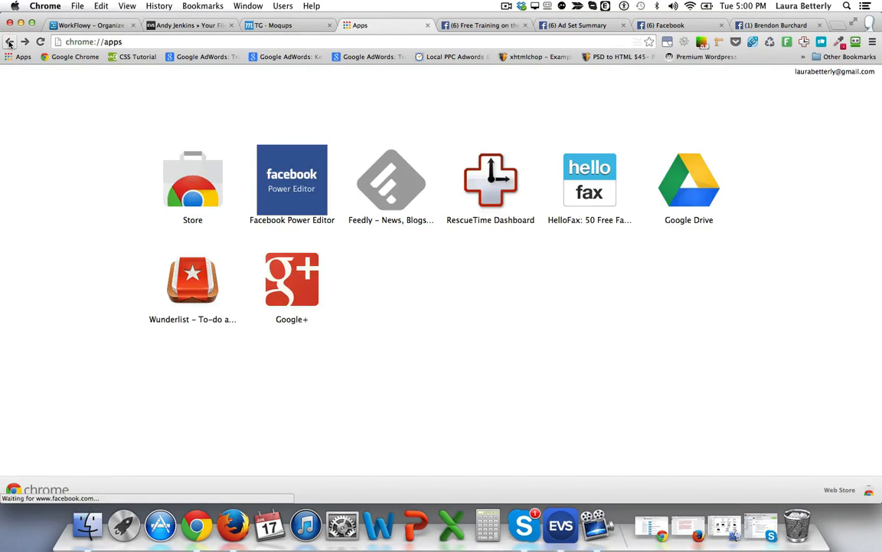
click(280, 167)
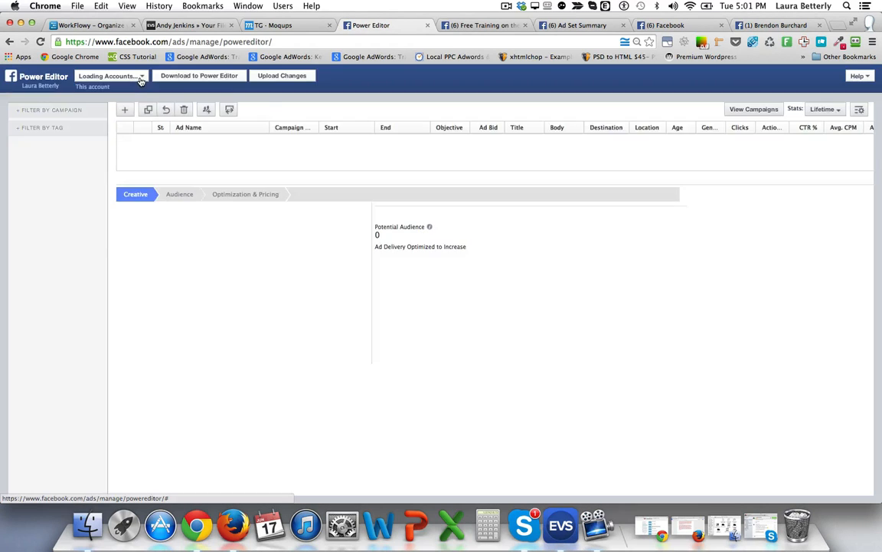
click(141, 79)
click(131, 90)
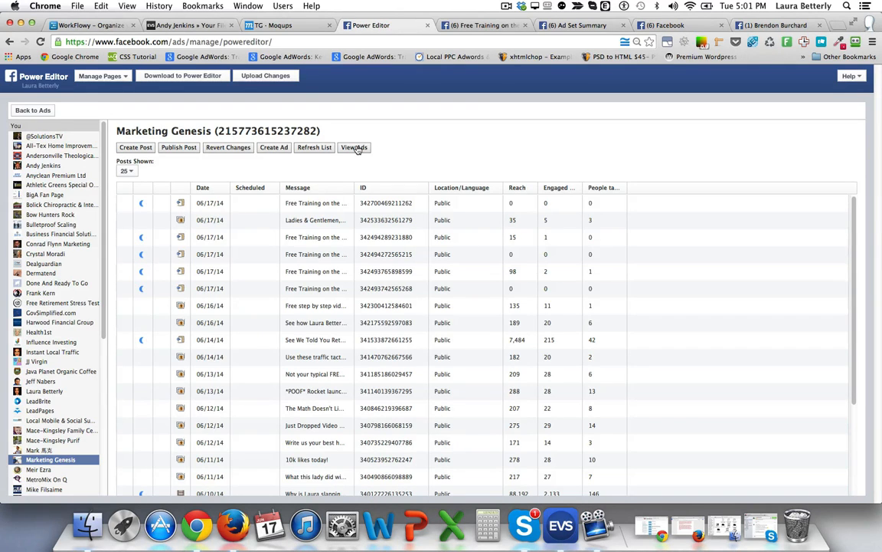
Look up the ads that use the "See We Told You Retargeting Worked" post
click(354, 148)
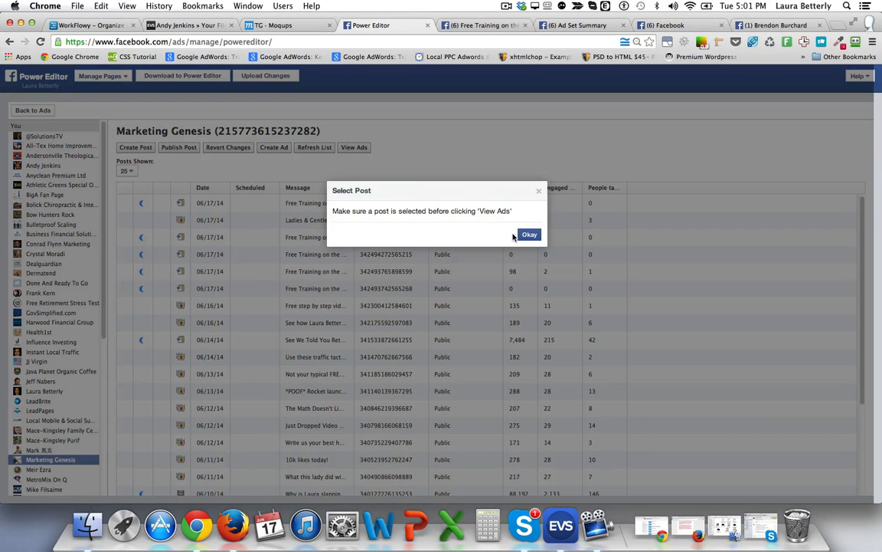
click(529, 235)
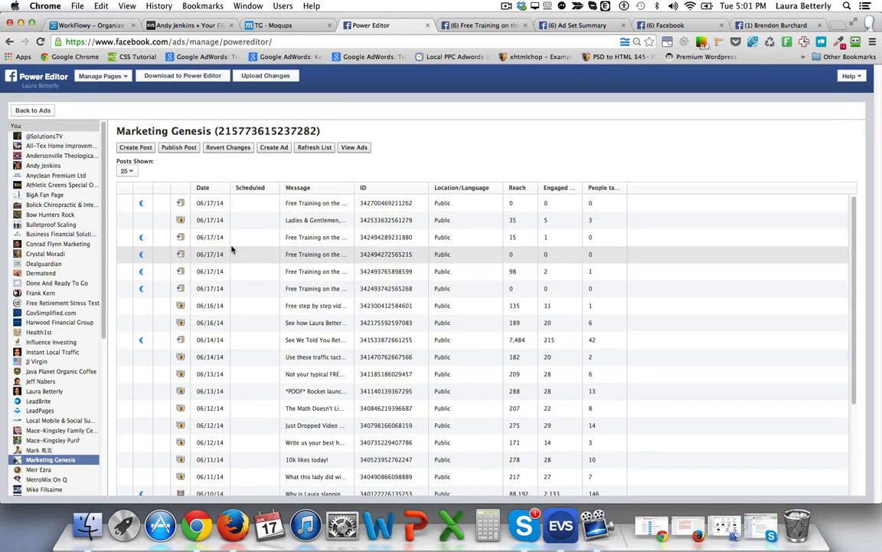
click(310, 259)
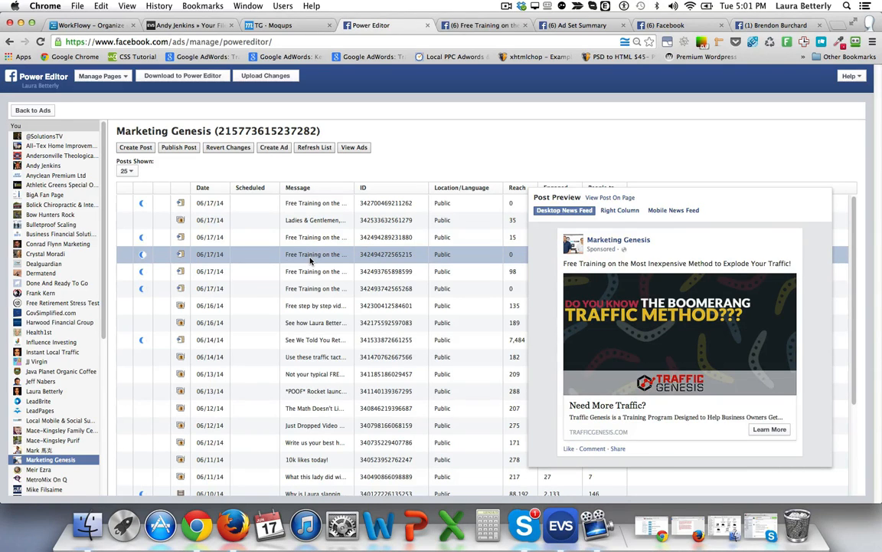
click(324, 340)
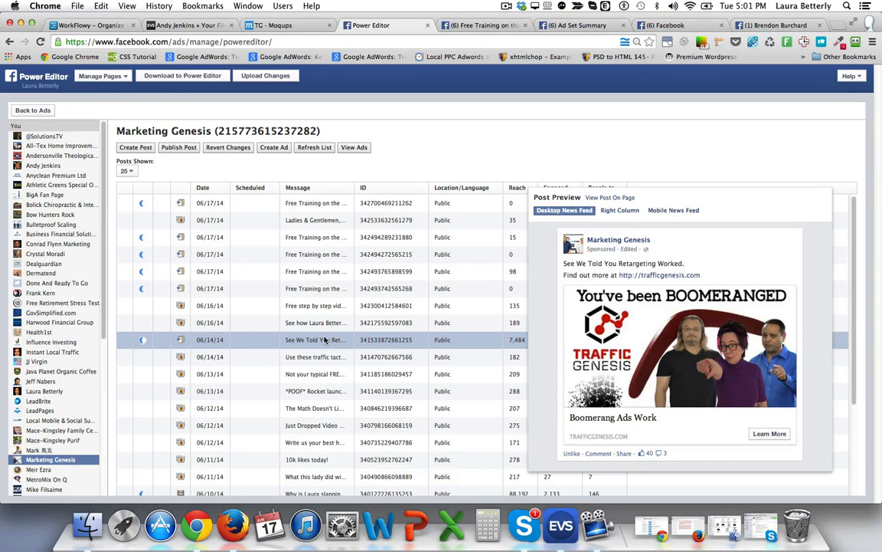
click(354, 150)
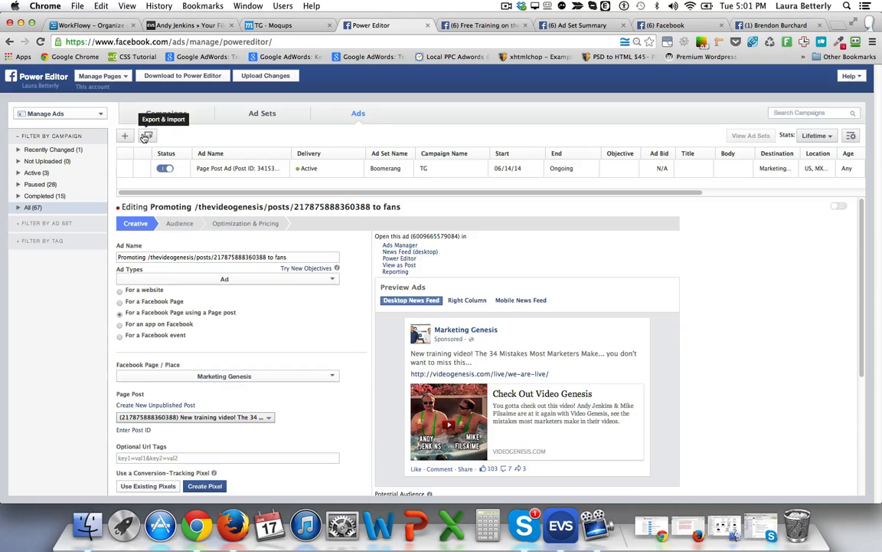
Show the recently changed Test for Course campaign and review the Desktop Guru ad's audience and pricing settings and the Desktop ad set
click(262, 113)
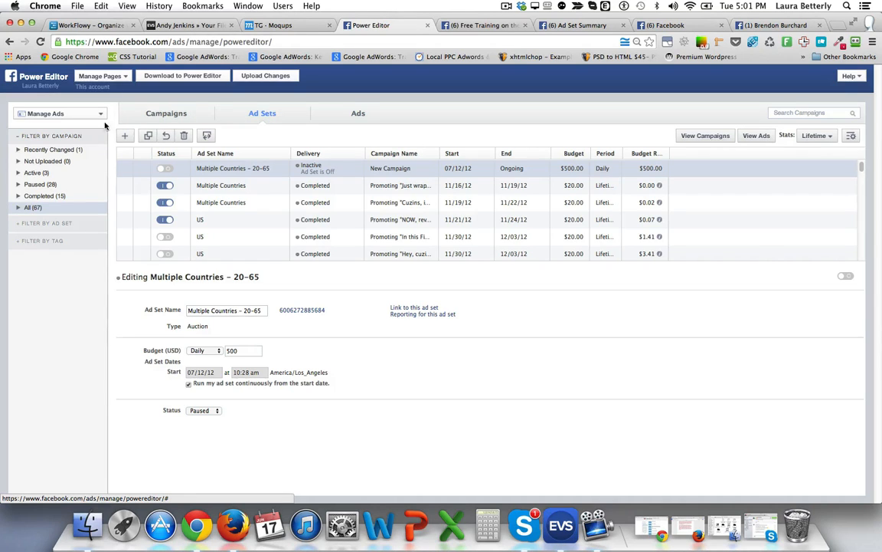
click(158, 114)
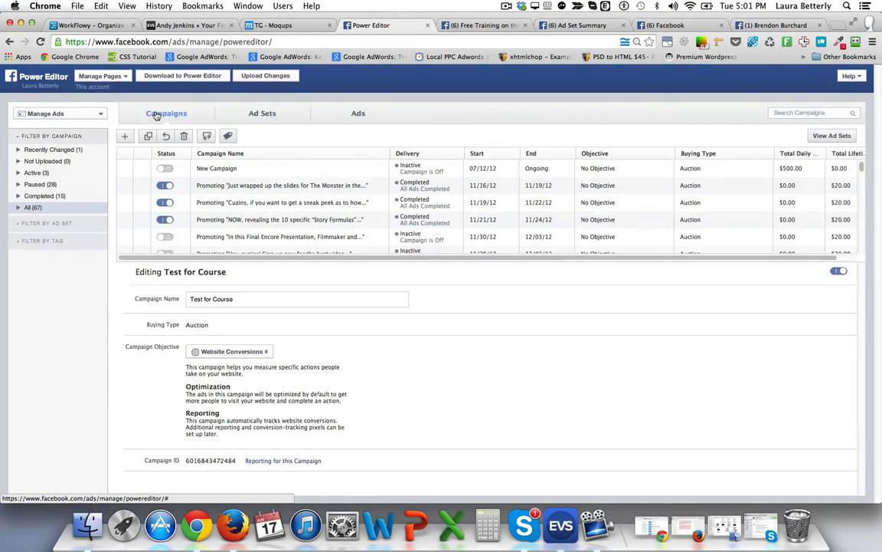
click(61, 150)
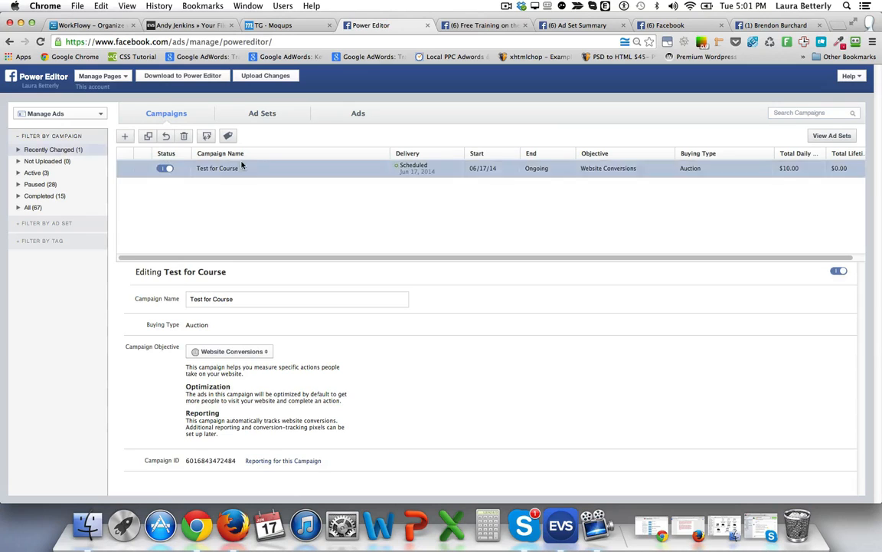
click(358, 113)
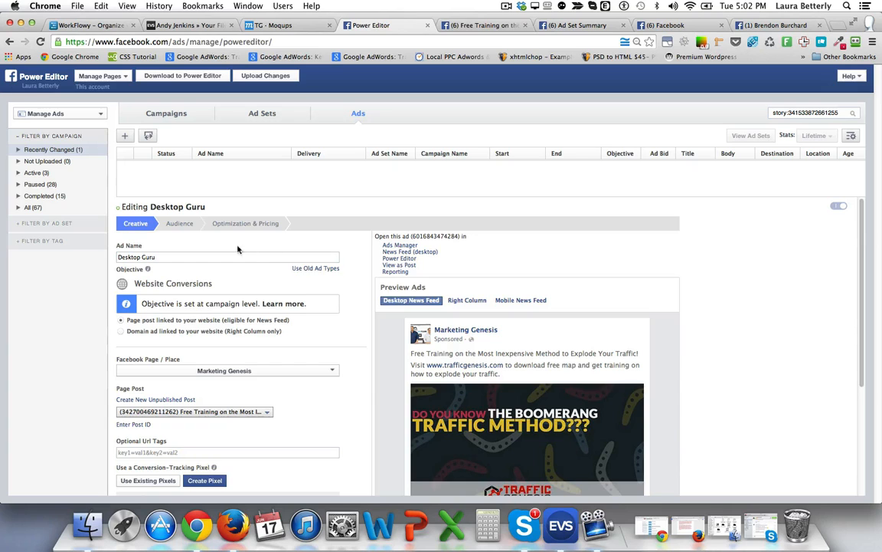
click(178, 222)
click(252, 224)
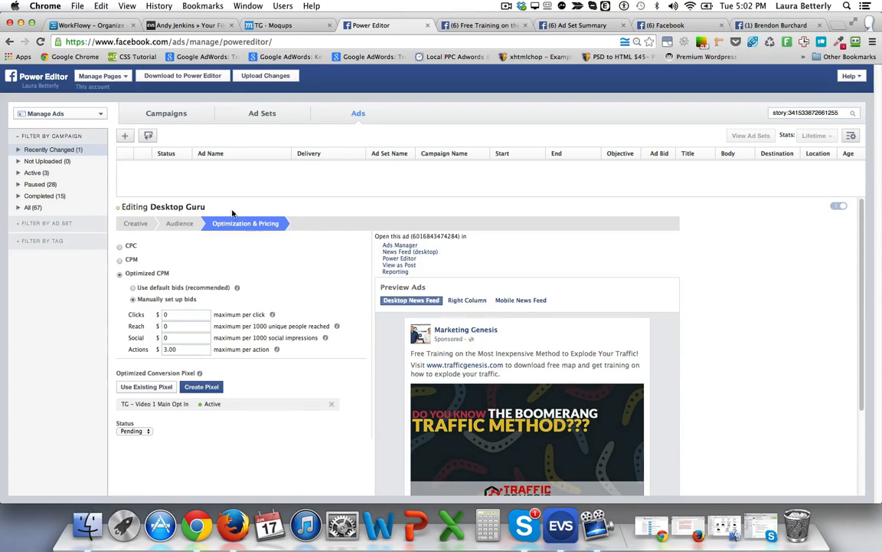
click(259, 111)
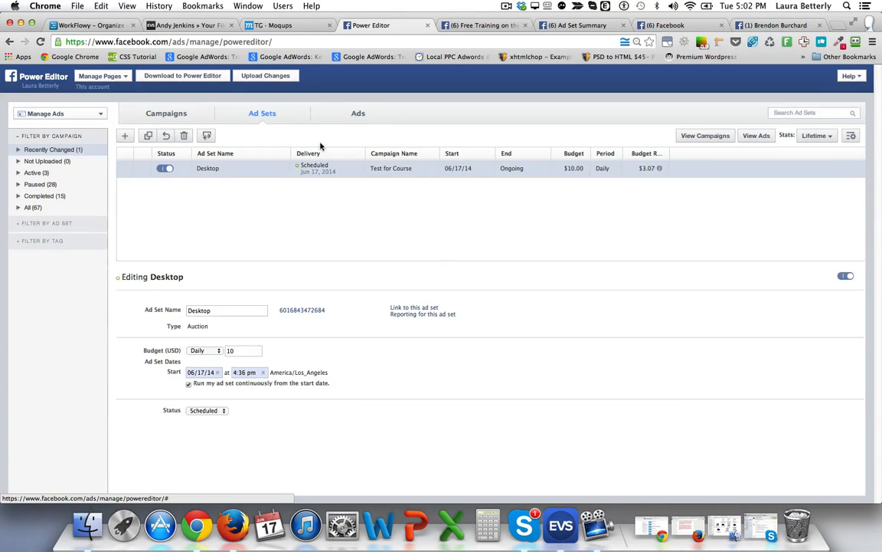